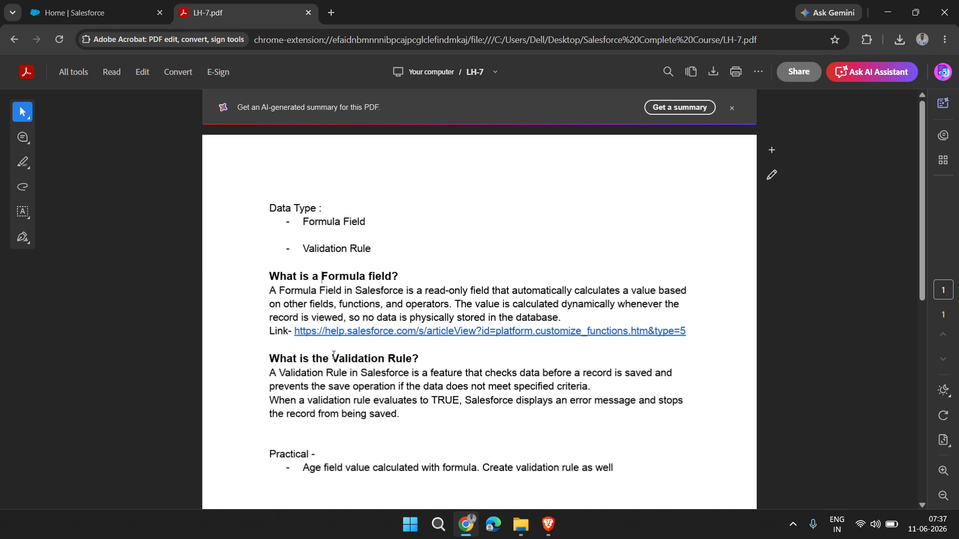
# Highlight the Validation Rule heading in the LH-7 notes, clear the selection and dismiss the AI-generated summary offer.
pyautogui.moveTo(332, 358); pyautogui.dragTo(412, 361)
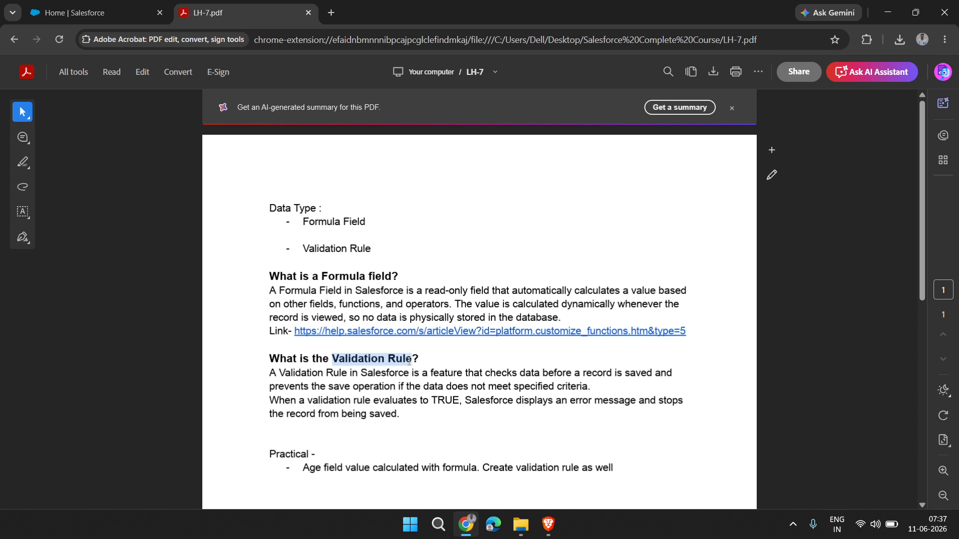
pyautogui.rightClick(409, 361)
pyautogui.click(268, 282)
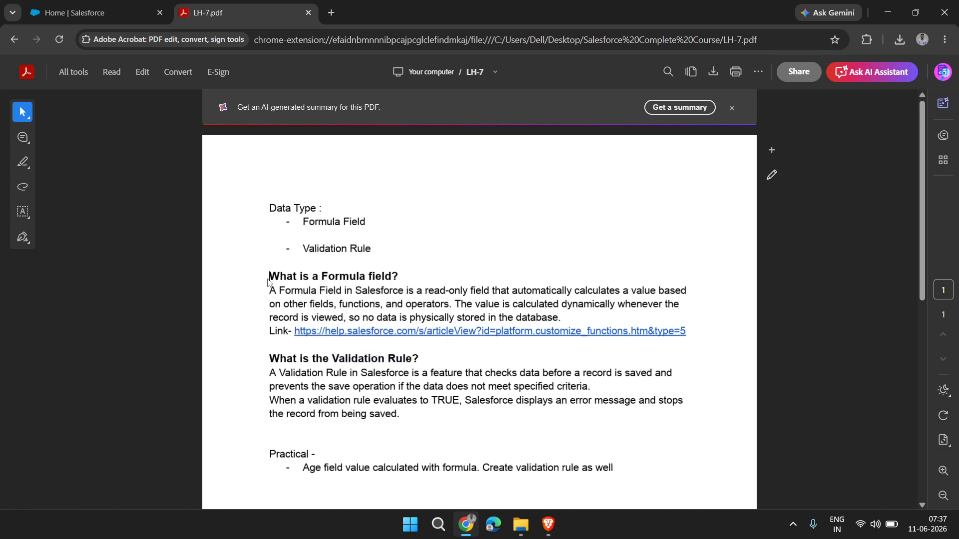
pyautogui.click(732, 108)
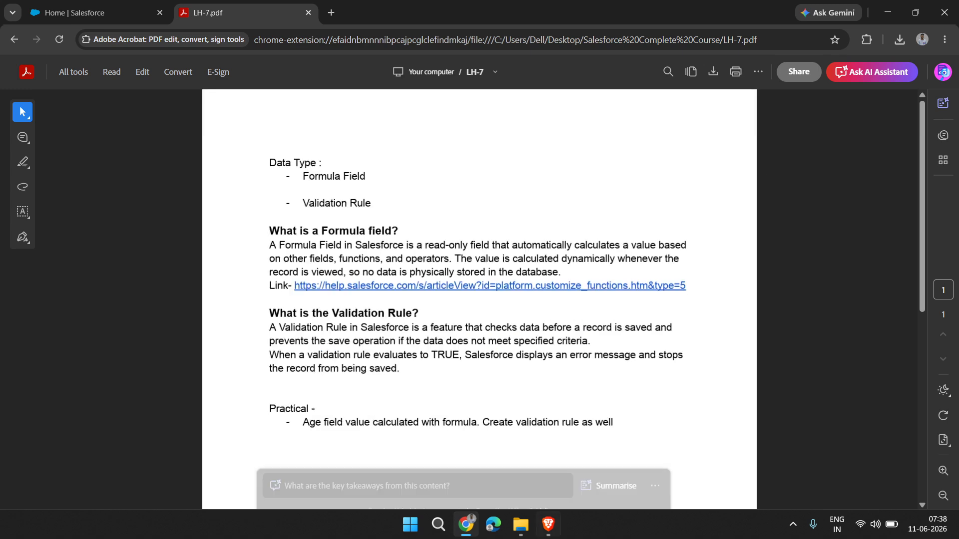
# Switch to the YouTube channel page in Brave and look through its Videos section and Salesforce 2024 course playlist.
pyautogui.click(553, 526)
pyautogui.click(550, 525)
pyautogui.click(550, 524)
pyautogui.scroll(-5, 514, 421)
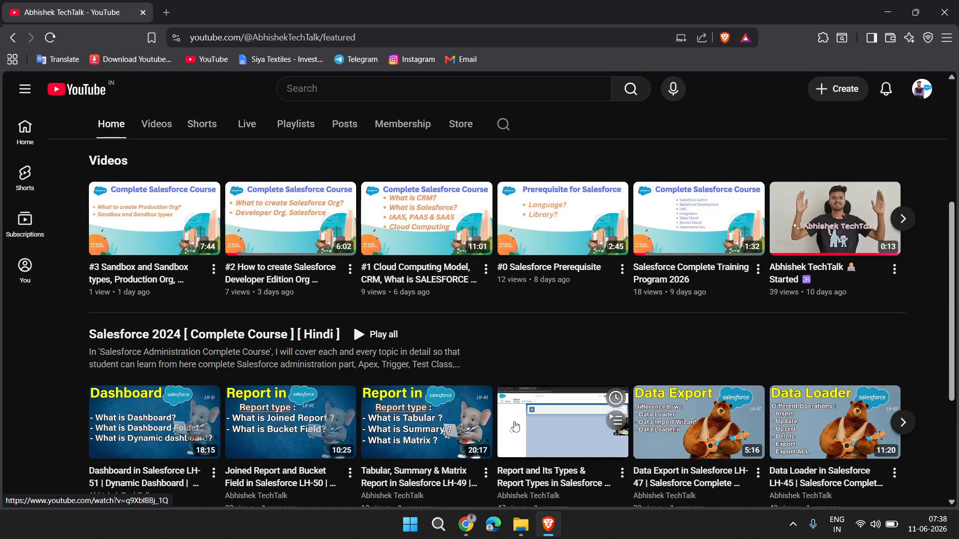
pyautogui.scroll(2, 514, 425)
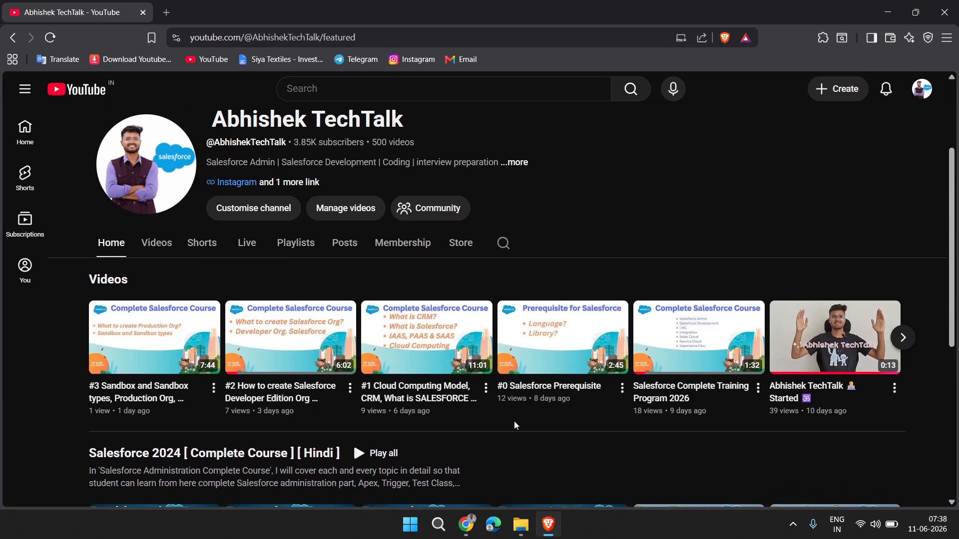
pyautogui.scroll(3, 366, 352)
pyautogui.scroll(-3, 366, 353)
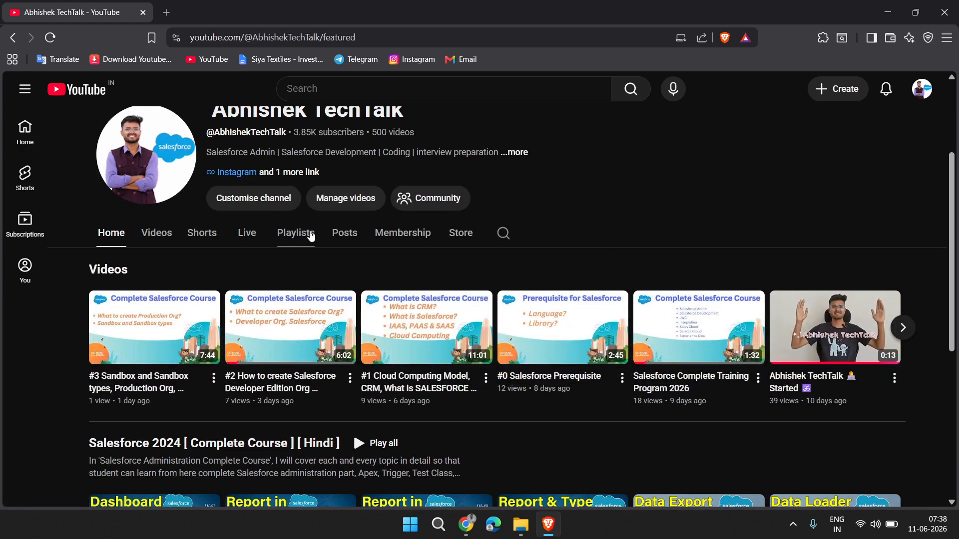
pyautogui.scroll(2, 311, 236)
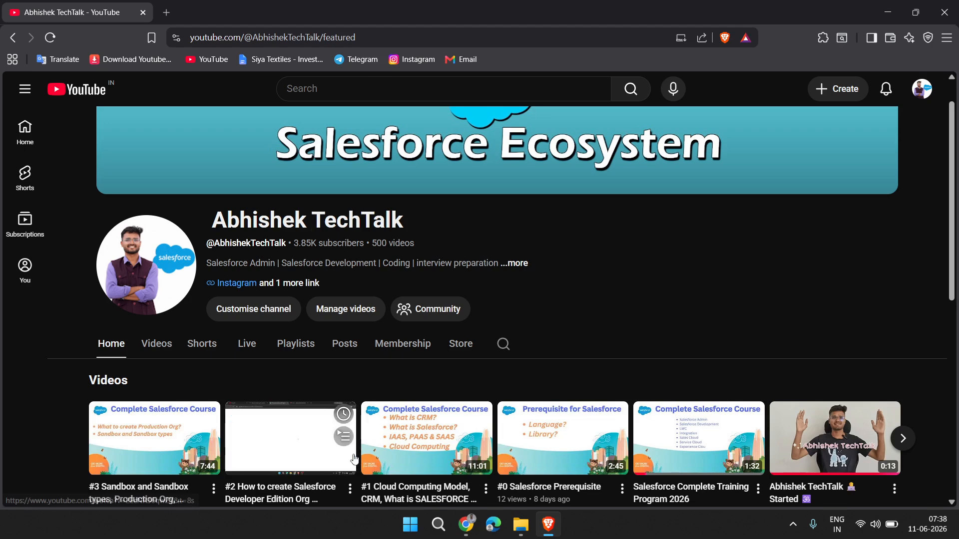
pyautogui.scroll(1, 374, 379)
pyautogui.scroll(-3, 438, 406)
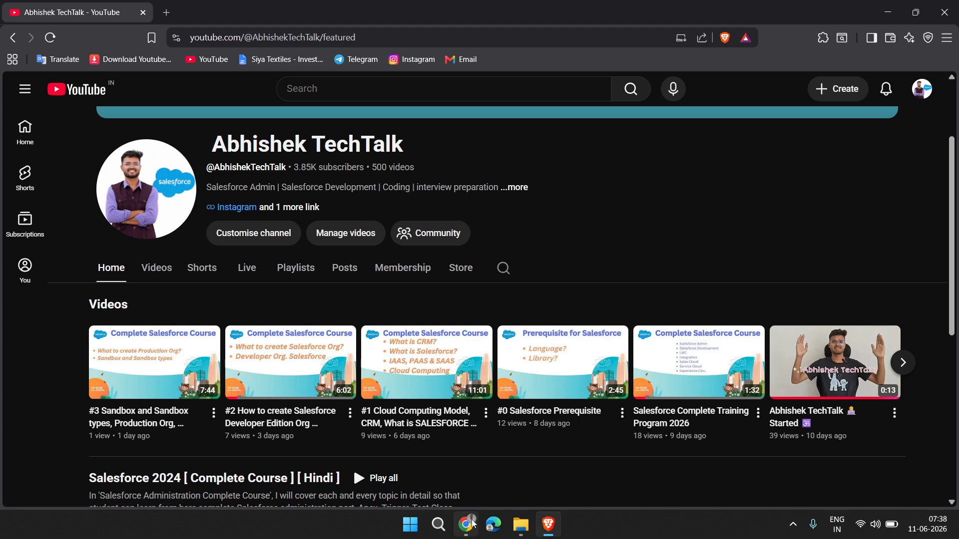
# Switch to Salesforce in Chrome and open the student record from the Recently Viewed list of Students.
pyautogui.moveTo(474, 523)
pyautogui.click(471, 527)
pyautogui.click(94, 12)
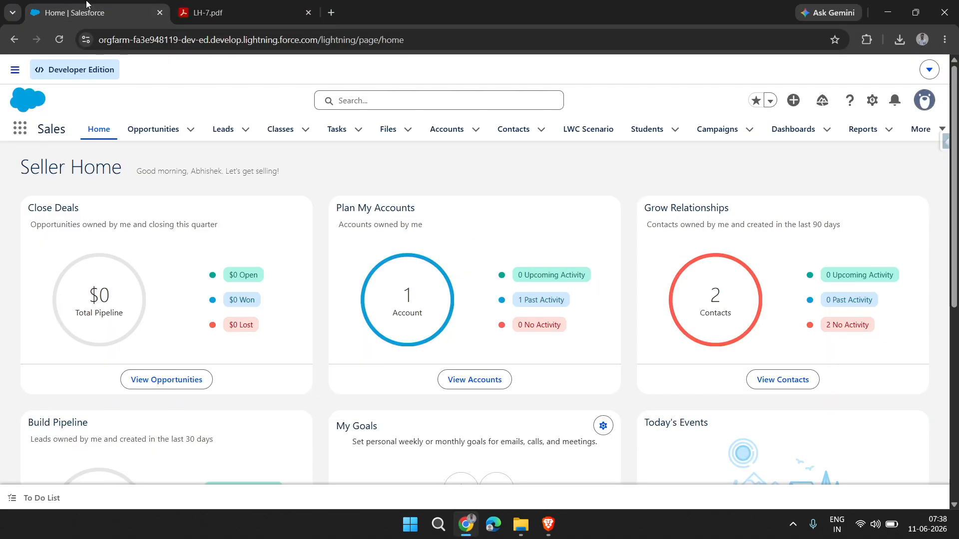
pyautogui.click(658, 131)
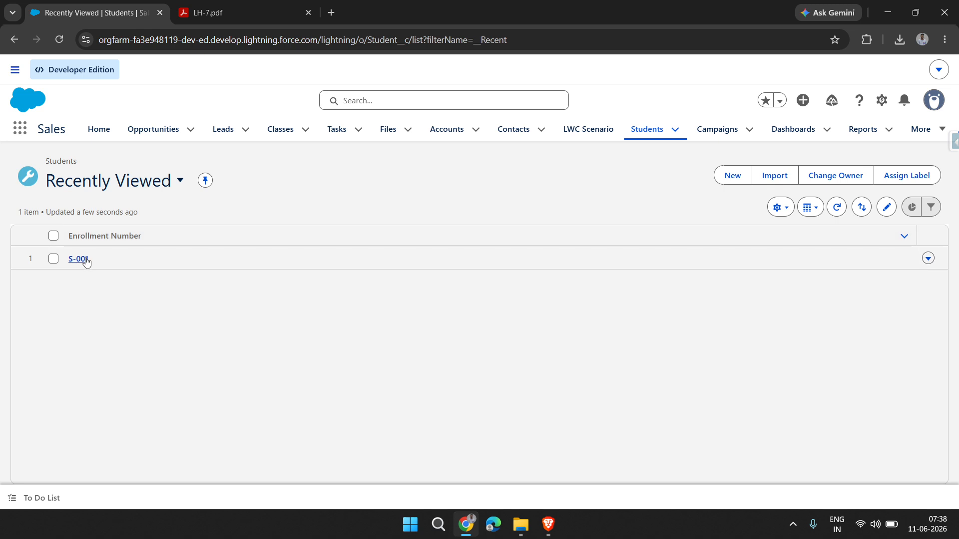
pyautogui.click(85, 260)
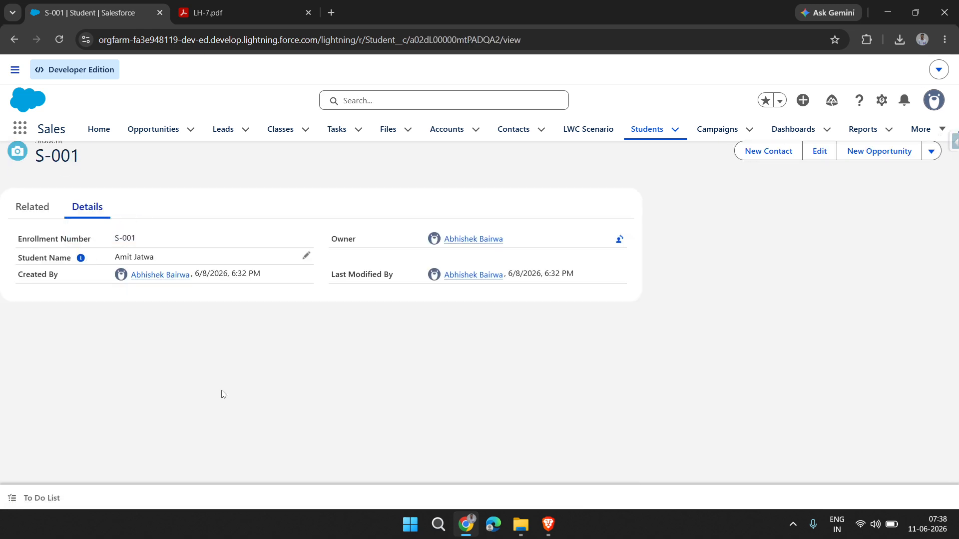
# Review the "What is a Formula field?" section in LH-7.pdf and return to the student record.
pyautogui.click(199, 9)
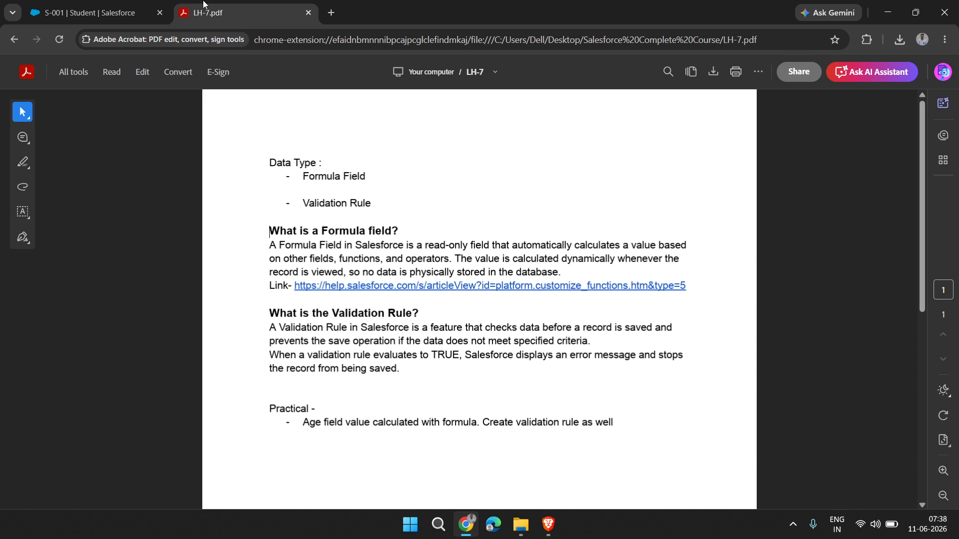
pyautogui.moveTo(321, 232); pyautogui.dragTo(390, 226)
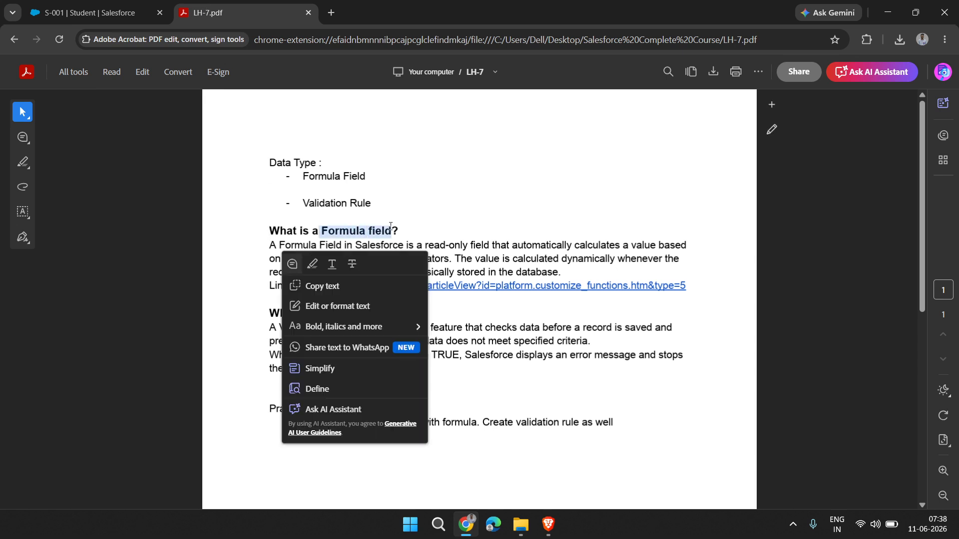
pyautogui.click(392, 228)
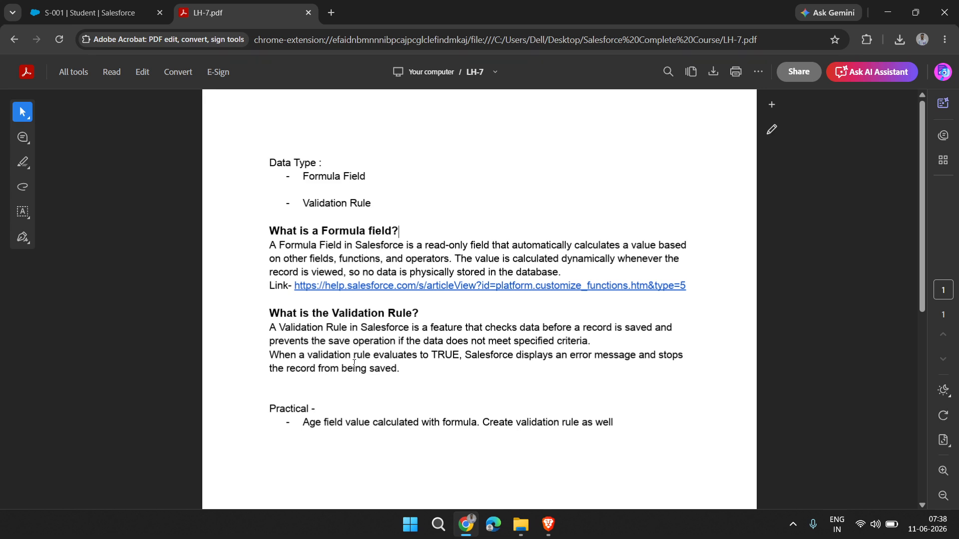
pyautogui.click(114, 12)
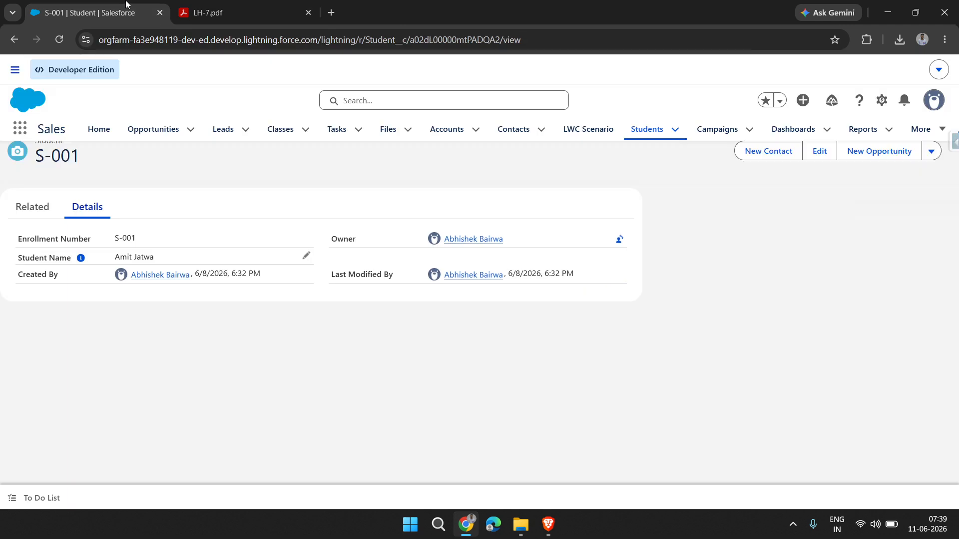
# Read the Practical task in LH-7.pdf about the Age formula and validation rule, and recheck the Formula field heading.
pyautogui.click(256, 3)
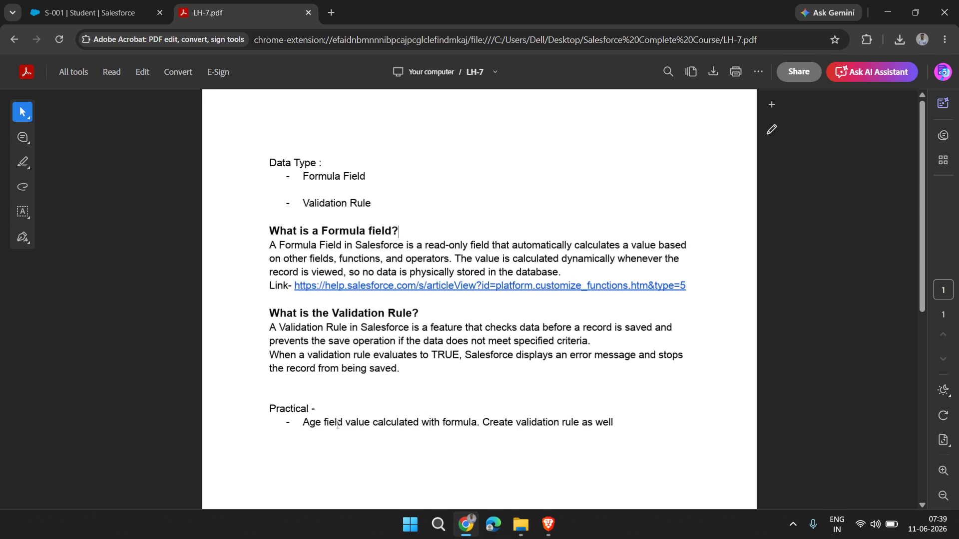
pyautogui.moveTo(306, 425); pyautogui.dragTo(475, 430)
pyautogui.click(479, 425)
pyautogui.moveTo(497, 427); pyautogui.dragTo(620, 430)
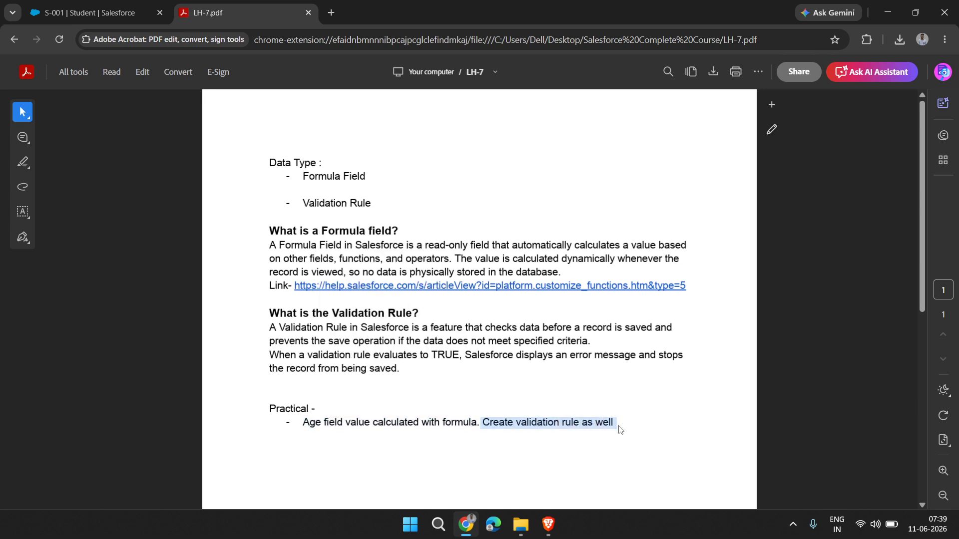
pyautogui.moveTo(502, 298)
pyautogui.click(383, 231)
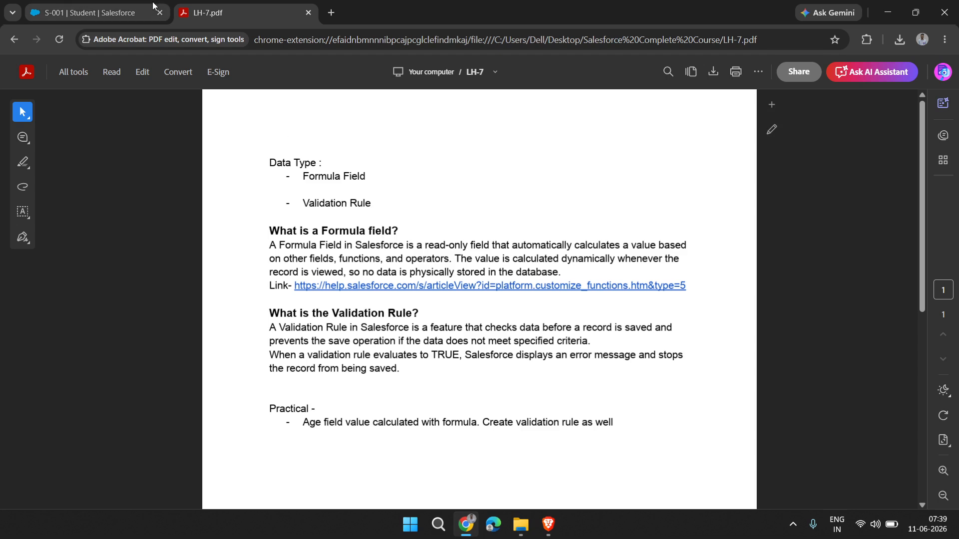
pyautogui.click(90, 12)
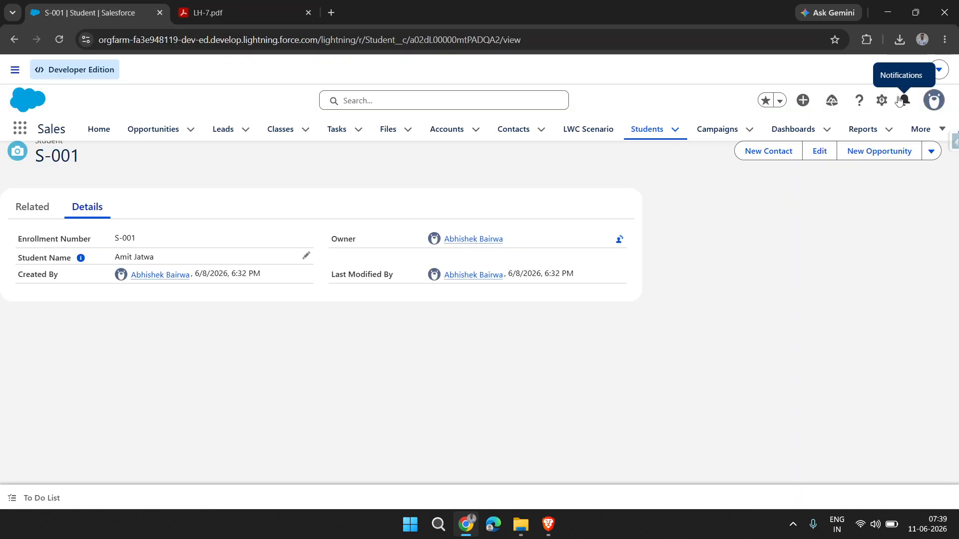
pyautogui.click(190, 13)
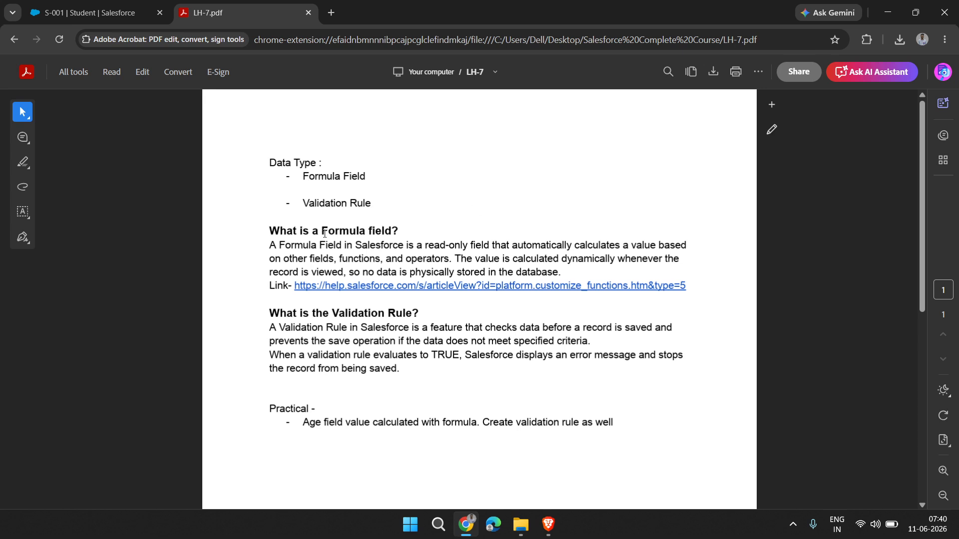
pyautogui.moveTo(321, 233); pyautogui.dragTo(398, 232)
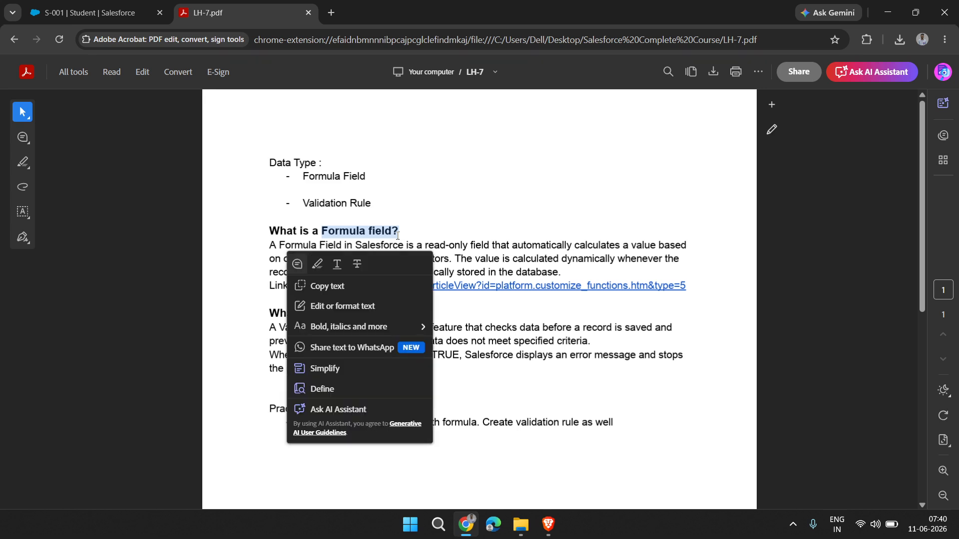
# Return to Salesforce, open Setup in a new browser tab and go to Object Manager.
pyautogui.click(90, 12)
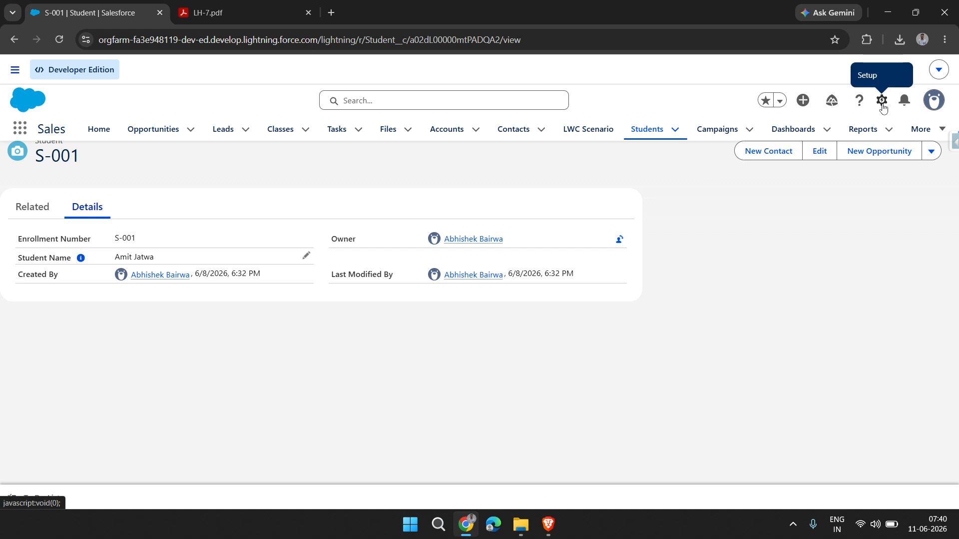
pyautogui.click(882, 102)
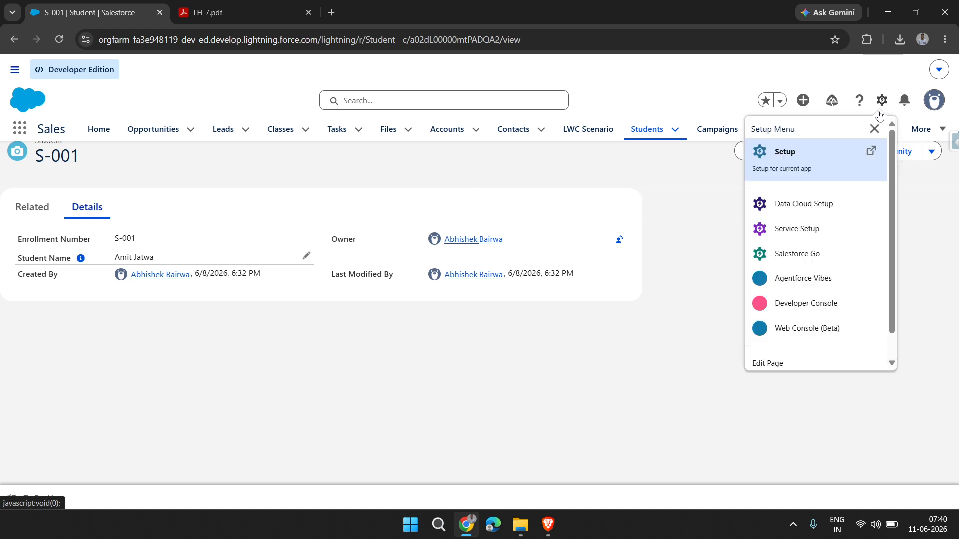
pyautogui.rightClick(791, 174)
pyautogui.click(740, 187)
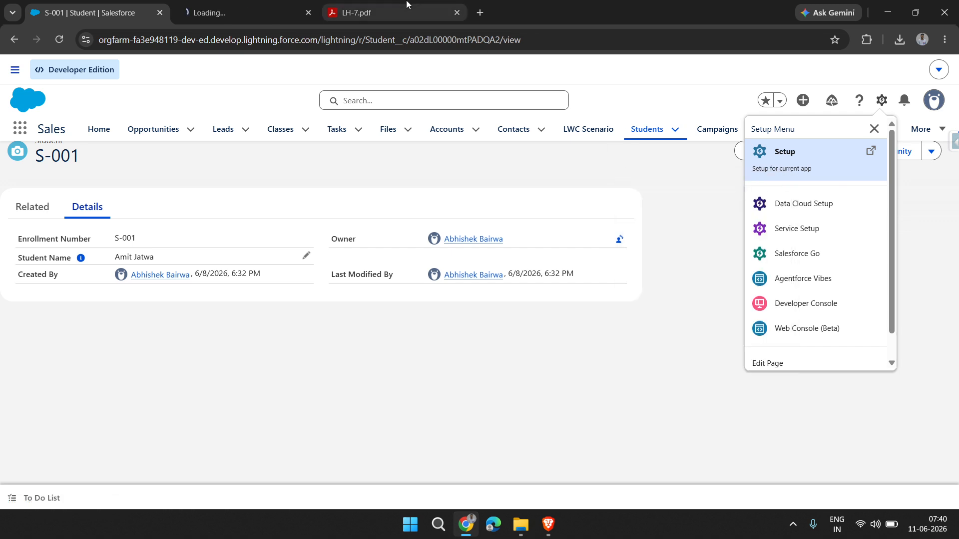
pyautogui.click(246, 8)
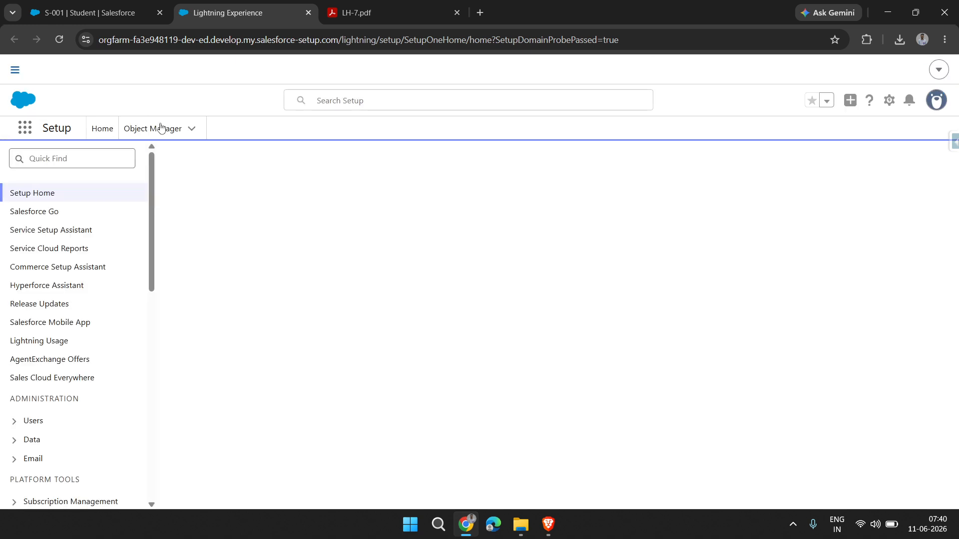
pyautogui.click(162, 127)
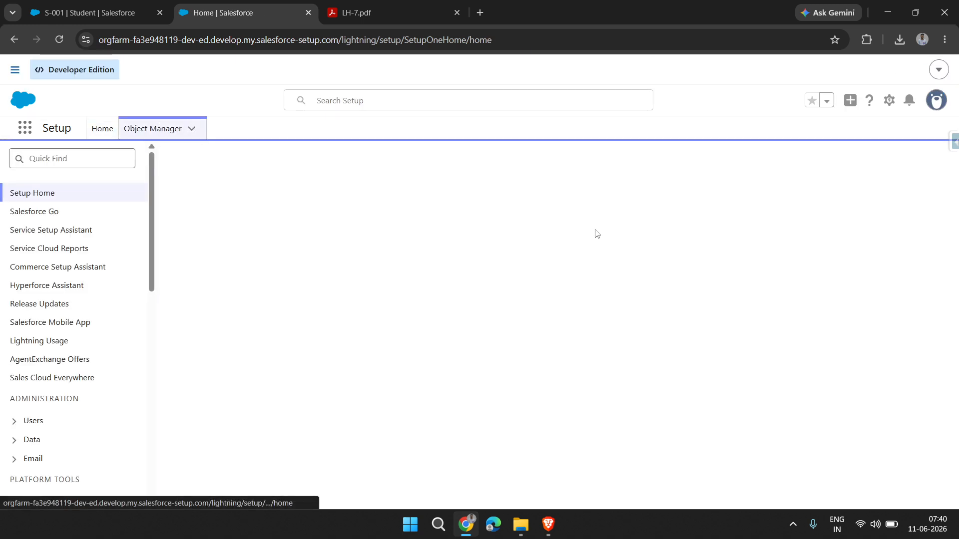
# Search Object Manager for "stude", open the Student object and display its Fields & Relationships.
pyautogui.click(727, 169)
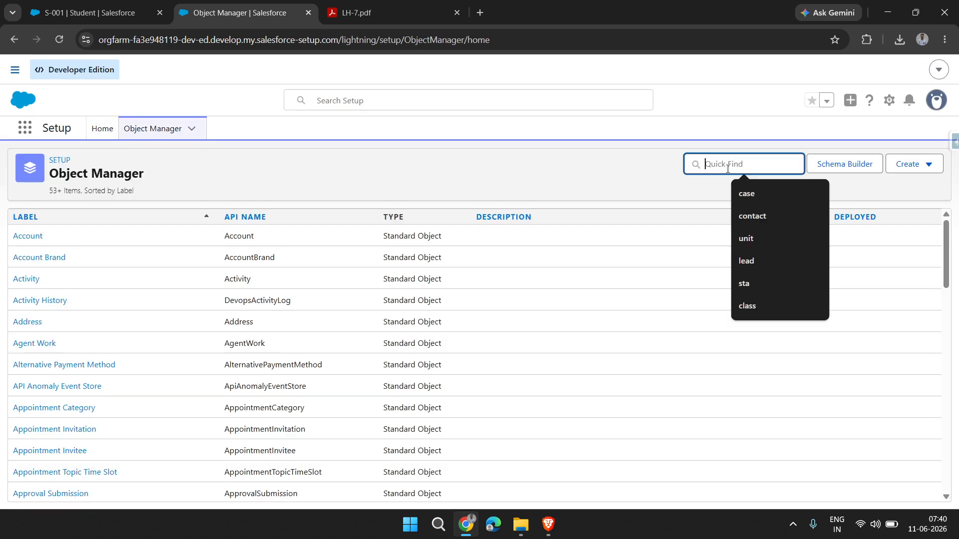
pyautogui.write('sttude')
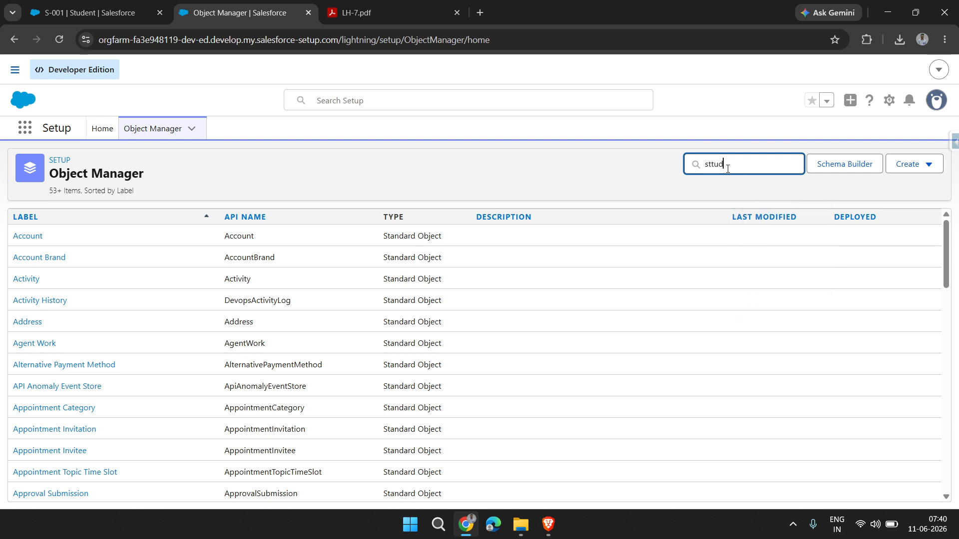
pyautogui.press('BackSpace')
pyautogui.press('BackSpace')
pyautogui.press('BackSpace')
pyautogui.press('BackSpace')
pyautogui.write('d')
pyautogui.press('BackSpace')
pyautogui.write('ude')
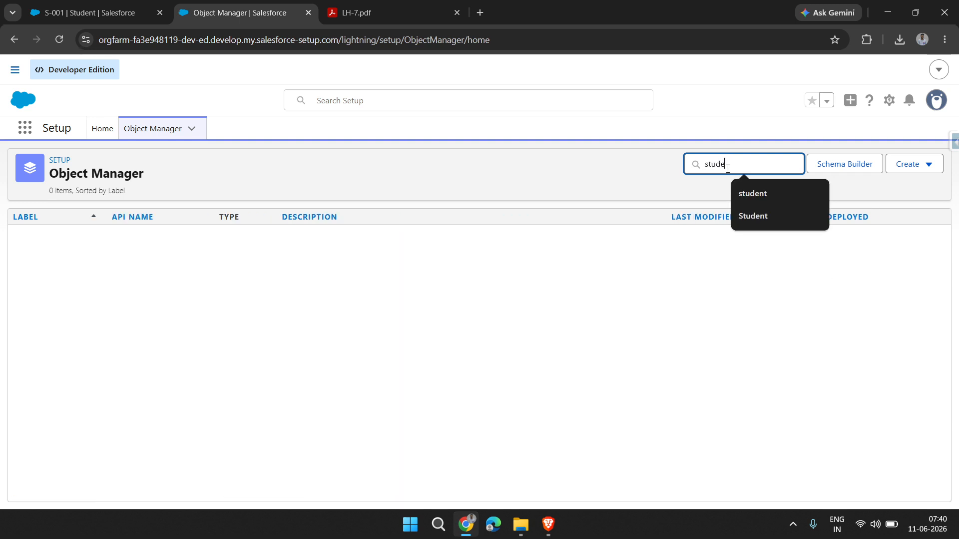
pyautogui.click(37, 243)
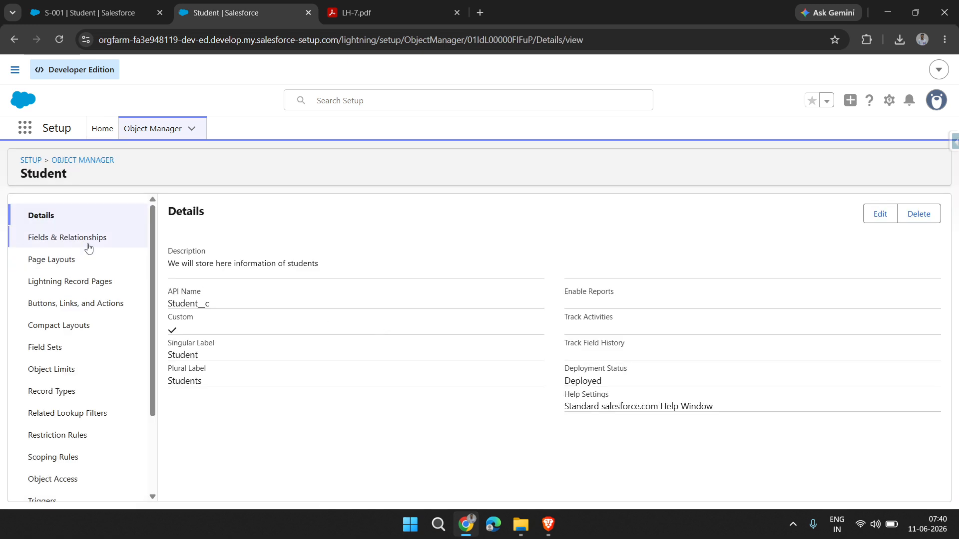
pyautogui.click(89, 248)
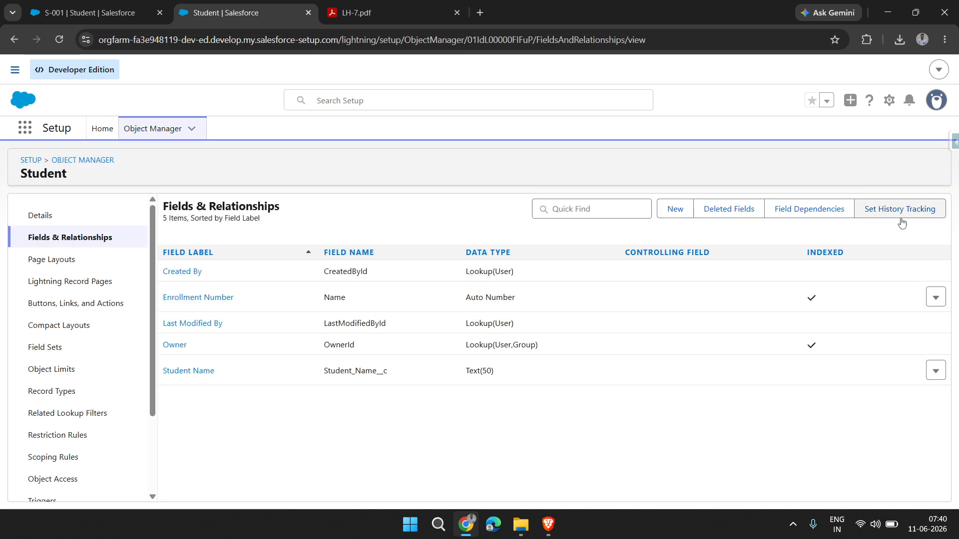
# Open the Student object's setup directly from the student record using Edit Object and display its Fields & Relationships.
pyautogui.click(125, 10)
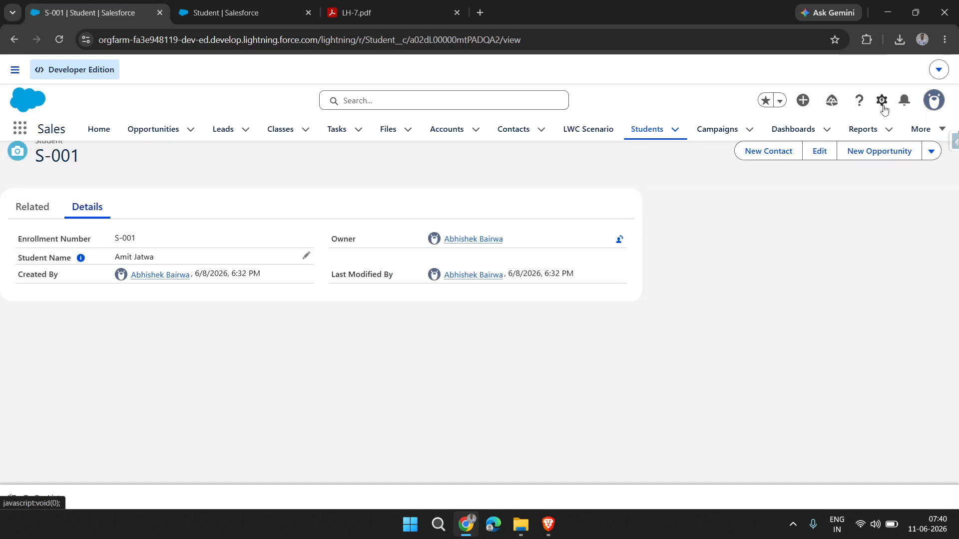
pyautogui.click(881, 101)
pyautogui.scroll(-1, 788, 369)
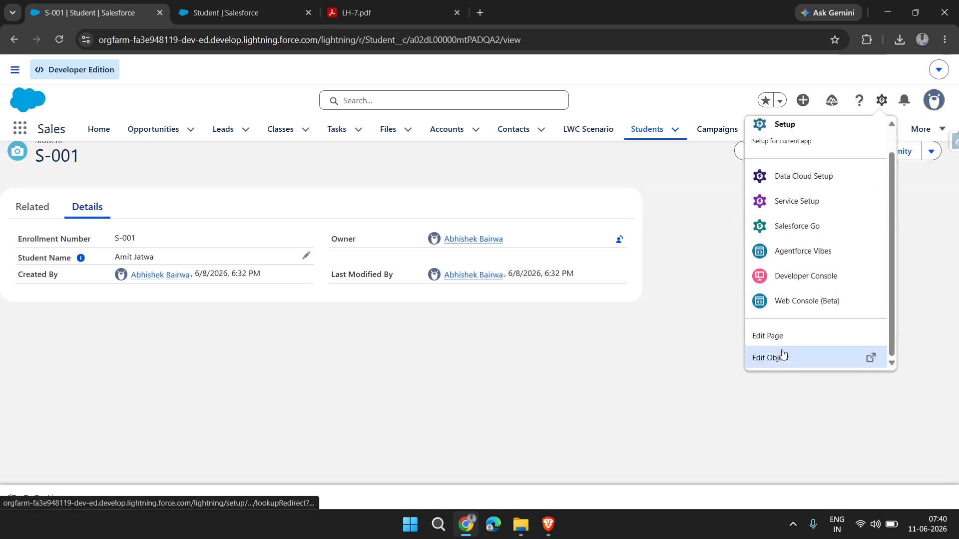
pyautogui.click(803, 364)
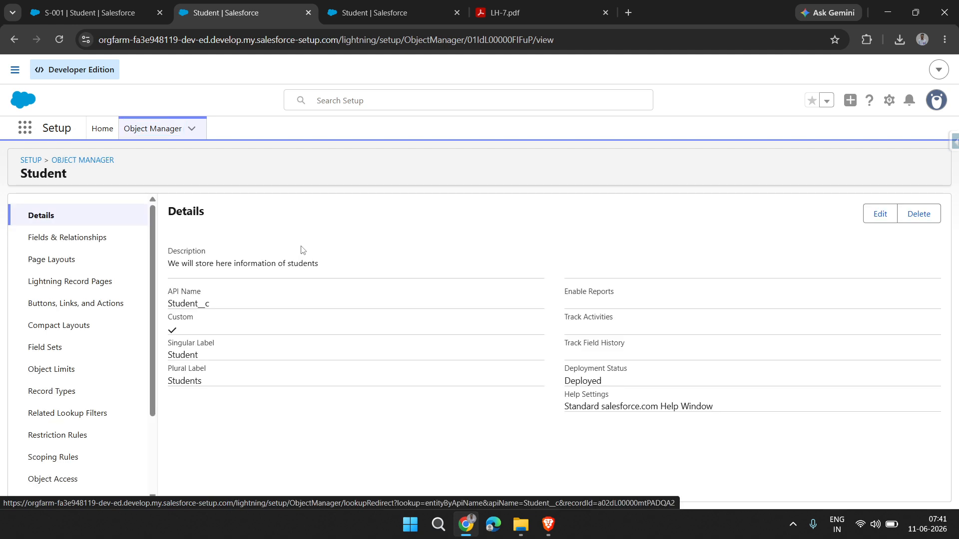
pyautogui.click(103, 236)
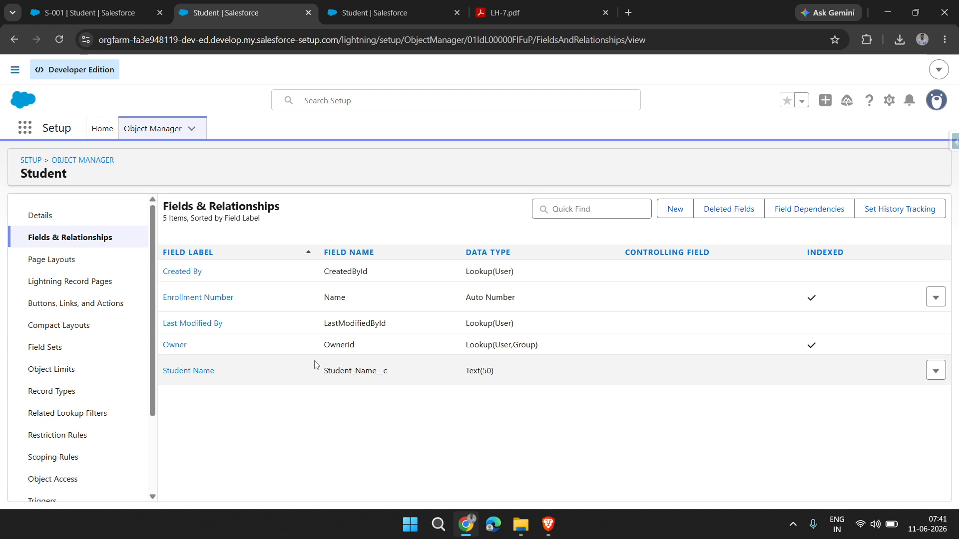
# Start a new custom field on the Student object with the Date data type and label it DOB.
pyautogui.click(677, 213)
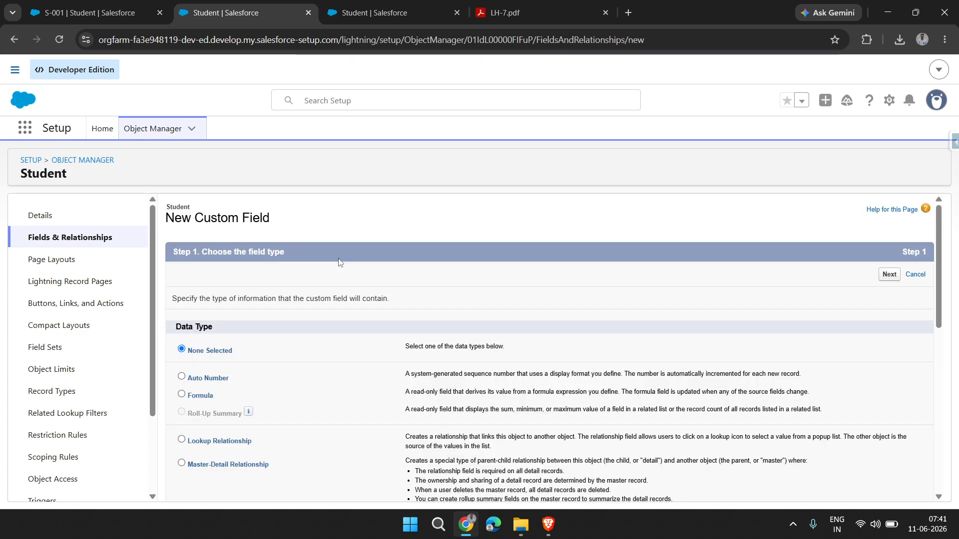
pyautogui.scroll(-4, 258, 388)
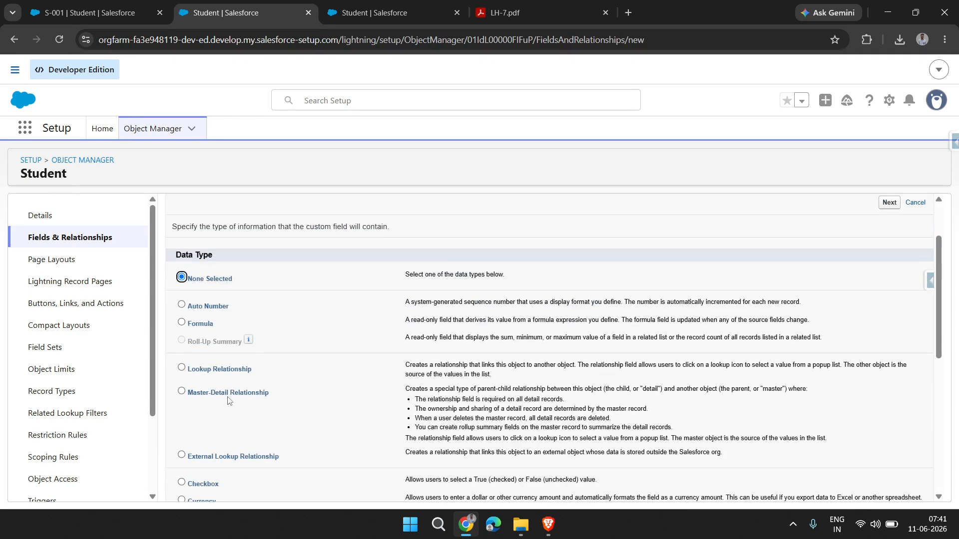
pyautogui.click(194, 413)
pyautogui.scroll(-5, 609, 430)
pyautogui.click(888, 488)
pyautogui.click(363, 302)
pyautogui.write('DOB')
pyautogui.click(628, 291)
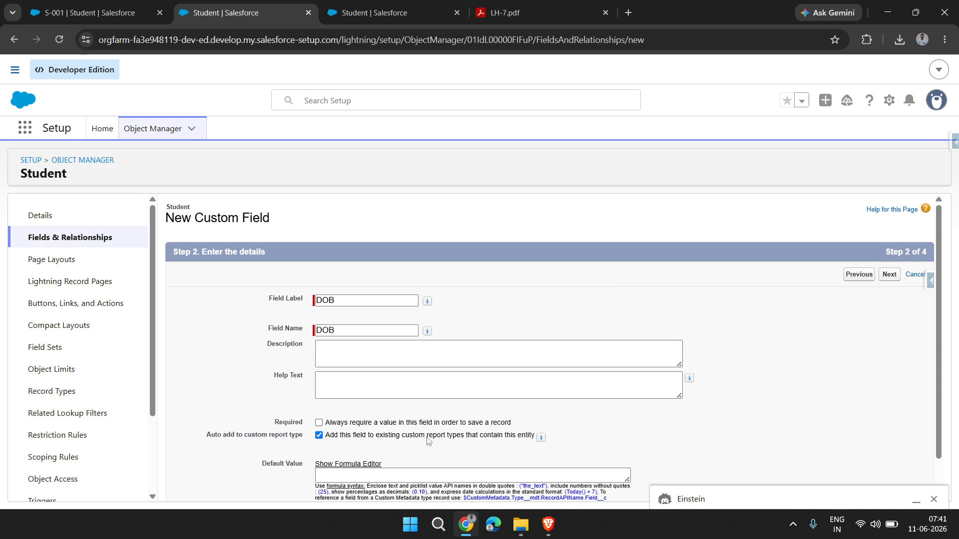
# Give the DOB field the description "It store dob of the student" and the help text "Enter your DOB.".
pyautogui.click(336, 353)
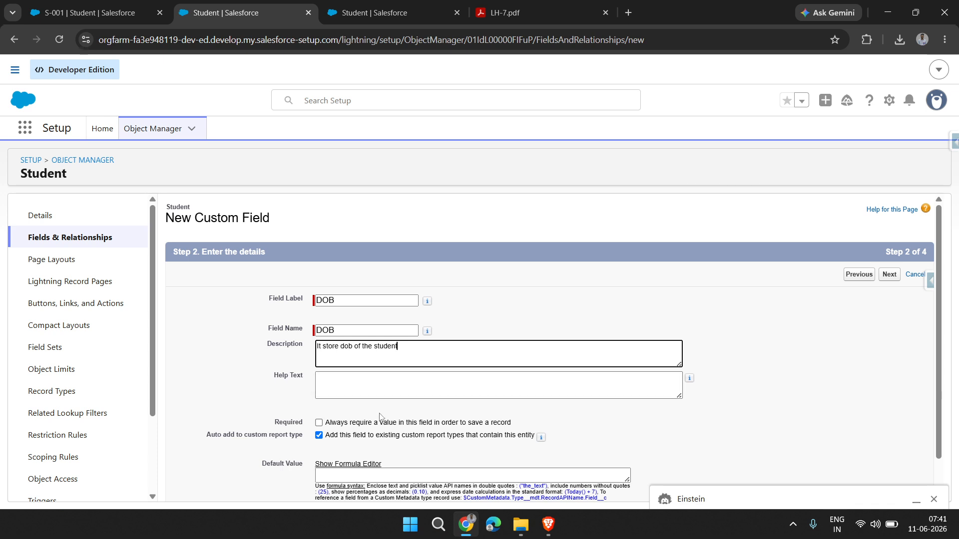
pyautogui.scroll(-1, 382, 417)
pyautogui.click(355, 349)
pyautogui.write('Enter you')
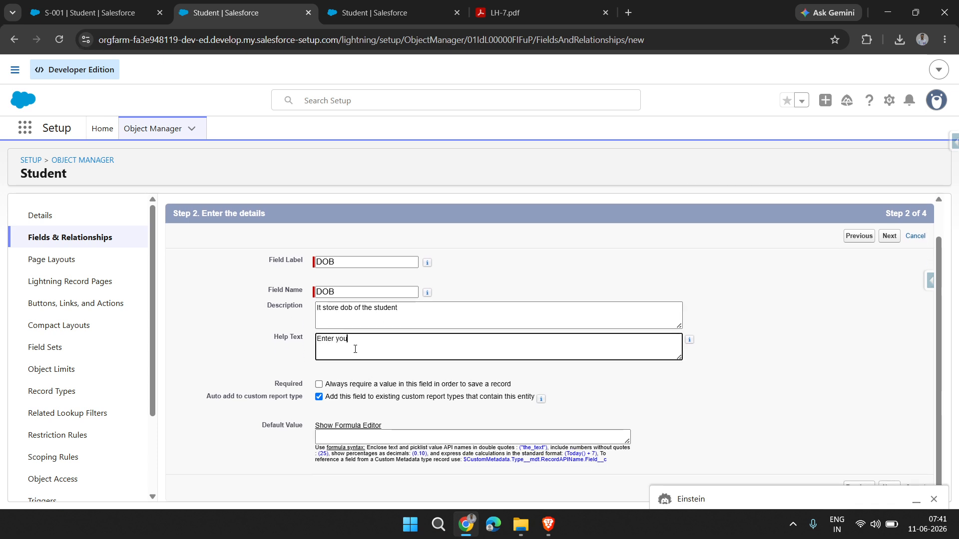
pyautogui.write('r D')
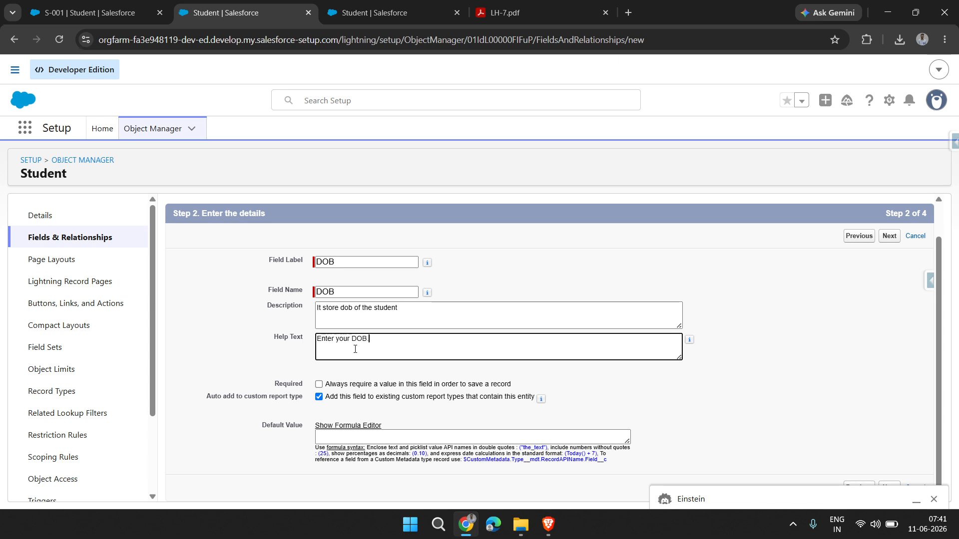
pyautogui.write('OB.')
# Examine the Required option of the DOB field and dismiss the Einstein panel.
pyautogui.moveTo(287, 382)
pyautogui.mouseDown()
pyautogui.moveTo(522, 387)
pyautogui.moveTo(185, 373)
pyautogui.moveTo(278, 380)
pyautogui.mouseUp()
pyautogui.click(521, 388)
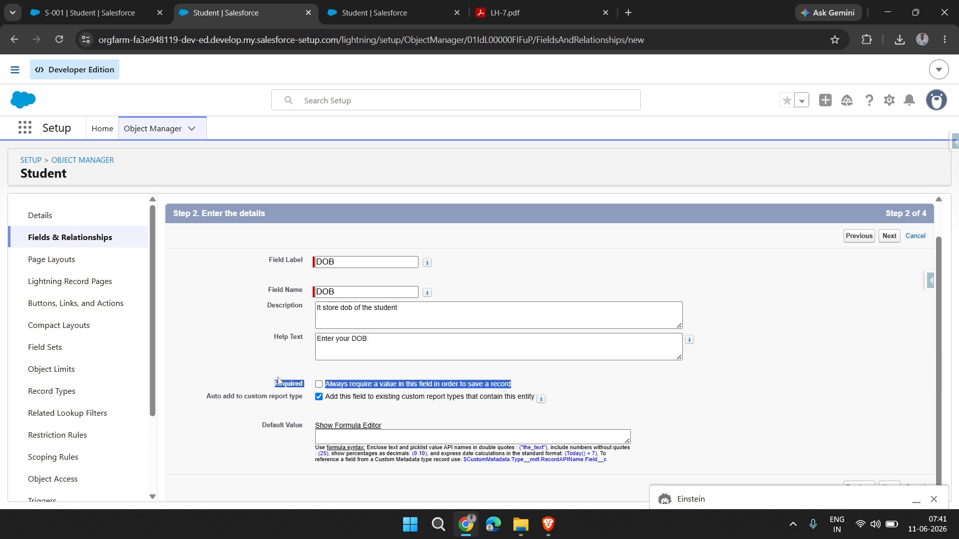
pyautogui.click(278, 380)
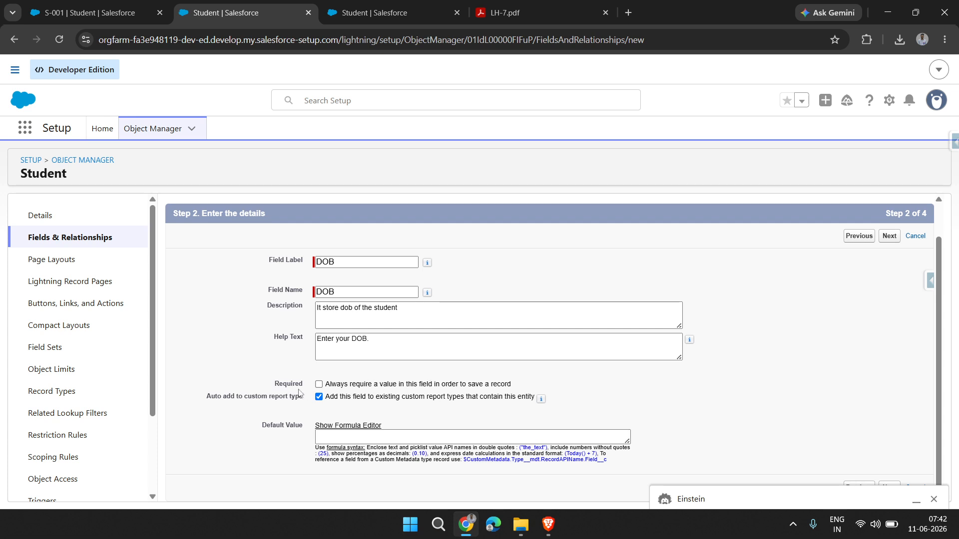
pyautogui.moveTo(274, 390); pyautogui.dragTo(533, 385)
pyautogui.click(533, 385)
pyautogui.click(933, 500)
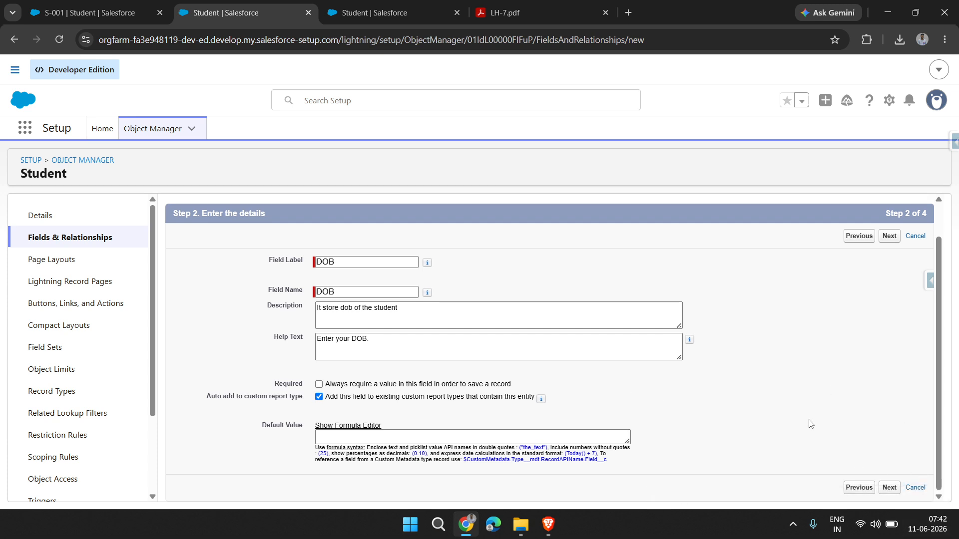
# Accept the default field-level security and Student Layout for DOB, then save it and start another new field.
pyautogui.click(890, 488)
pyautogui.scroll(-3, 487, 440)
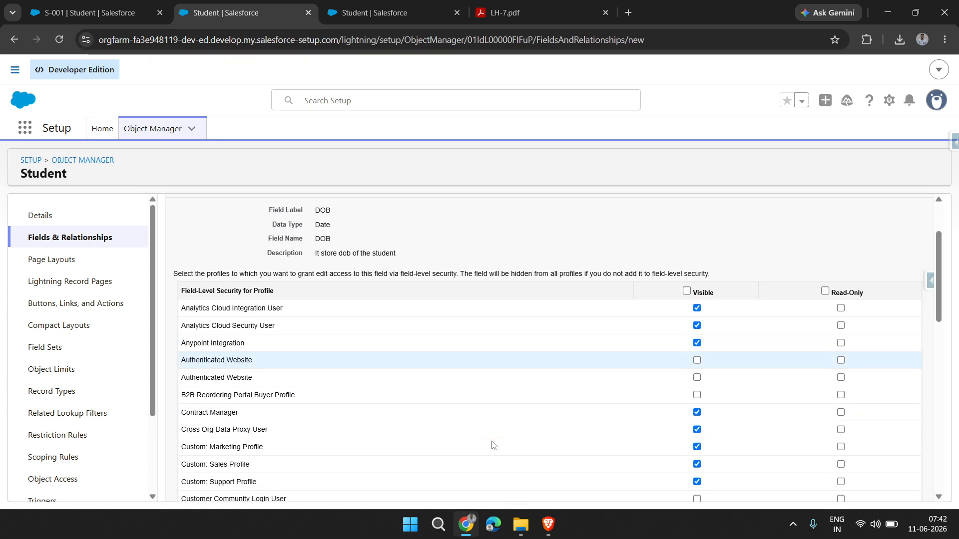
pyautogui.scroll(-10, 684, 301)
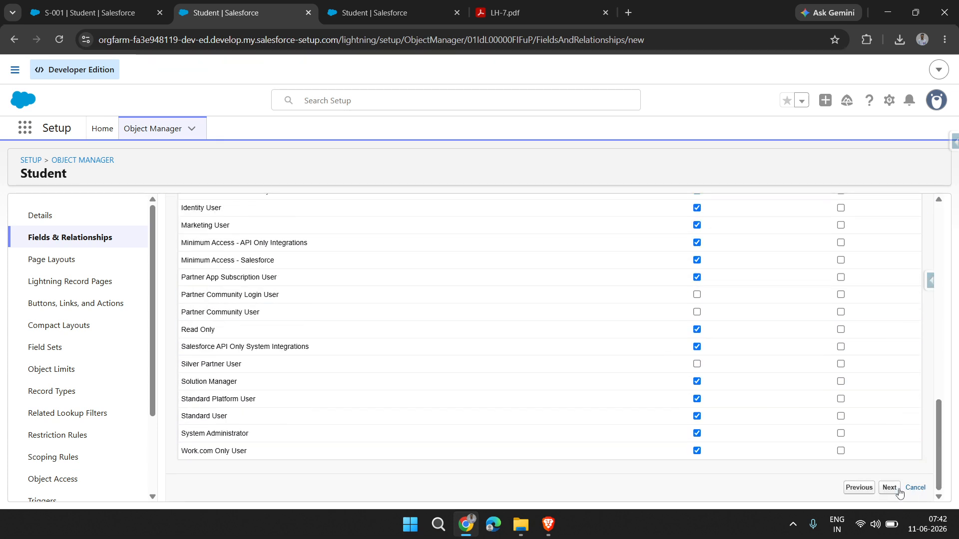
pyautogui.click(898, 489)
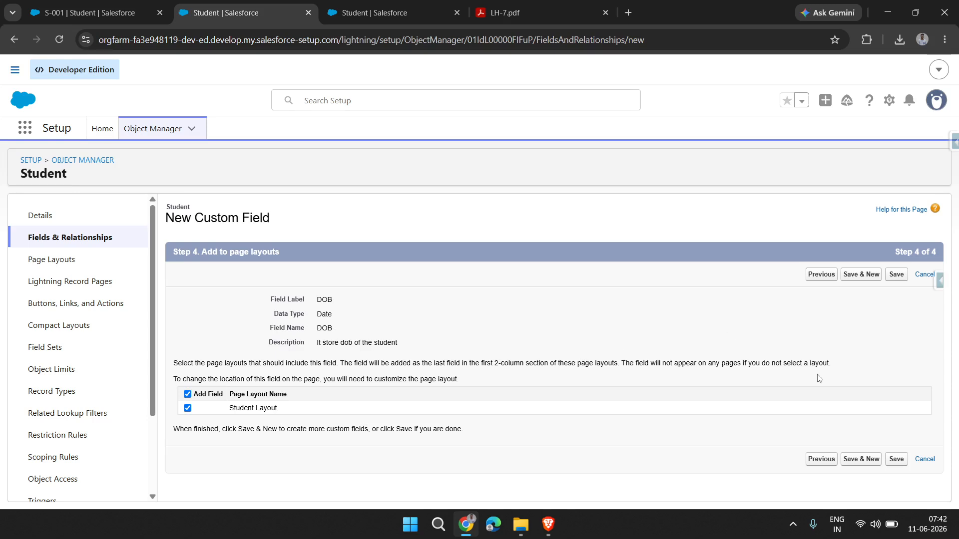
pyautogui.click(866, 457)
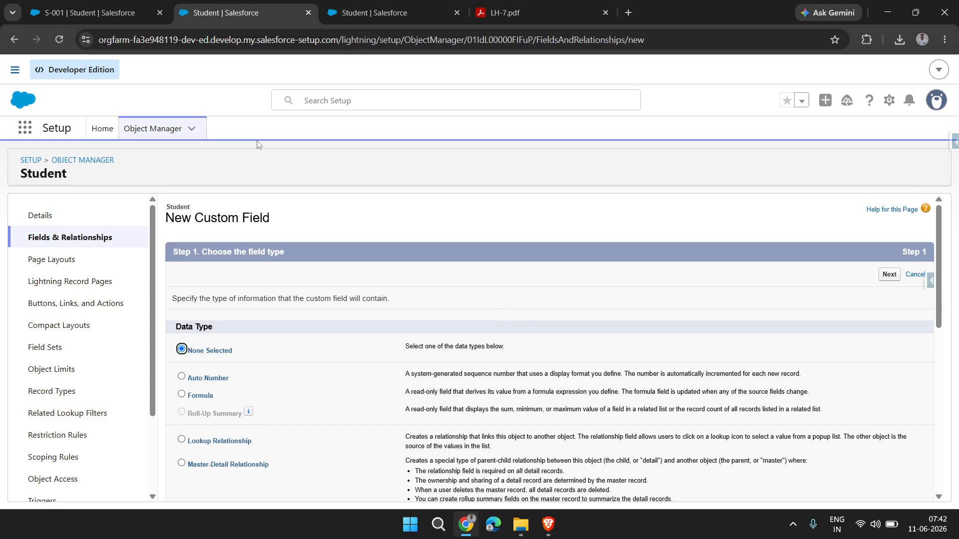
# Choose Formula as the new field's data type and continue to the output type settings.
pyautogui.tripleClick(258, 150)
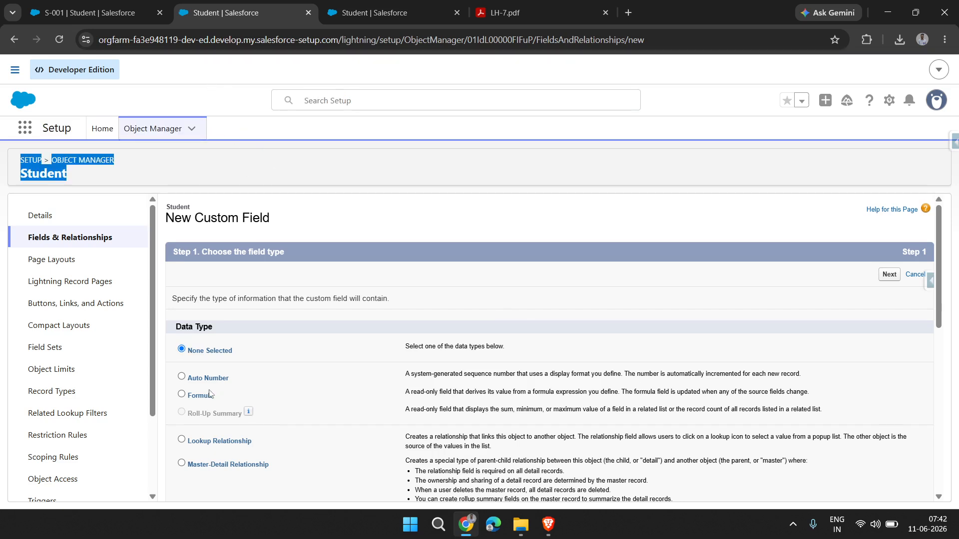
pyautogui.click(182, 394)
pyautogui.scroll(-5, 581, 492)
pyautogui.scroll(-4, 580, 492)
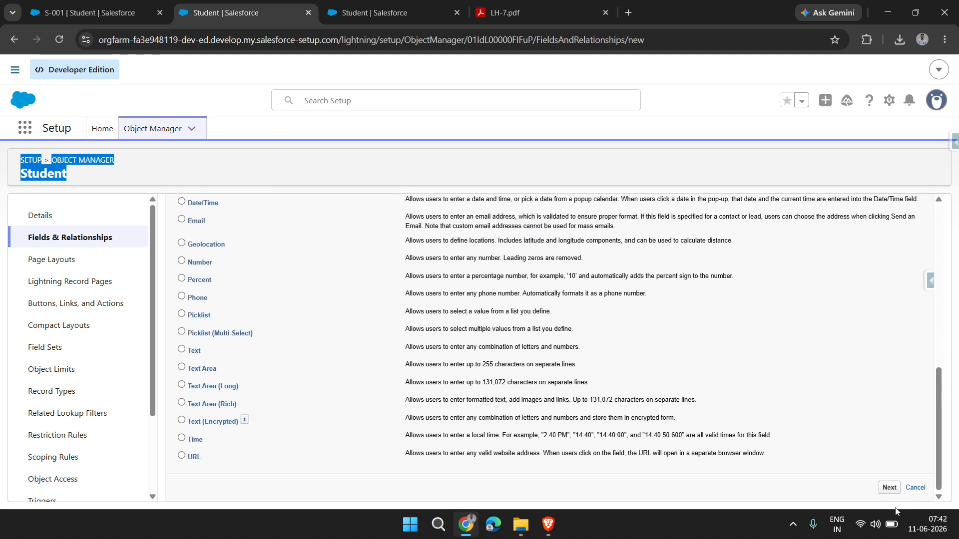
pyautogui.click(889, 488)
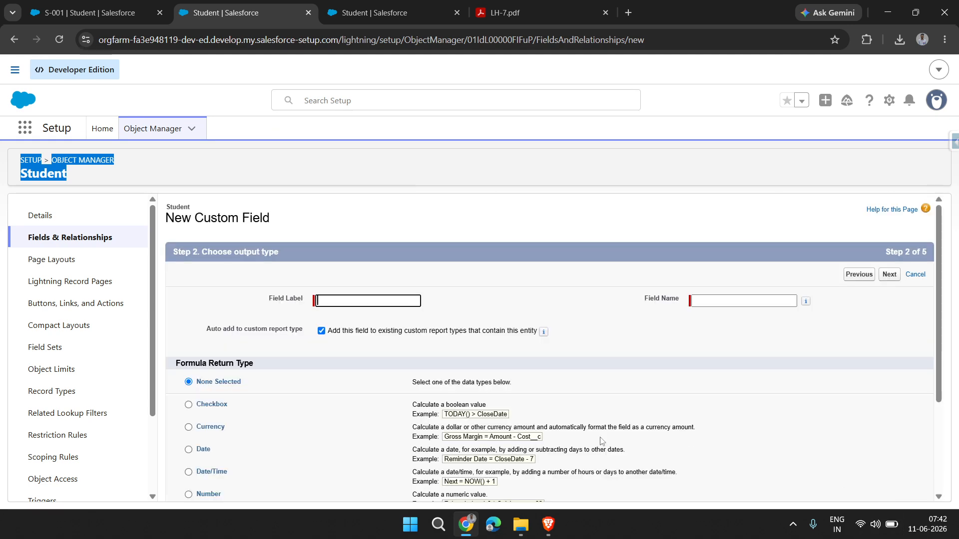
# Set the formula return type to Number with 0 decimal places and try to proceed.
pyautogui.scroll(-2, 265, 412)
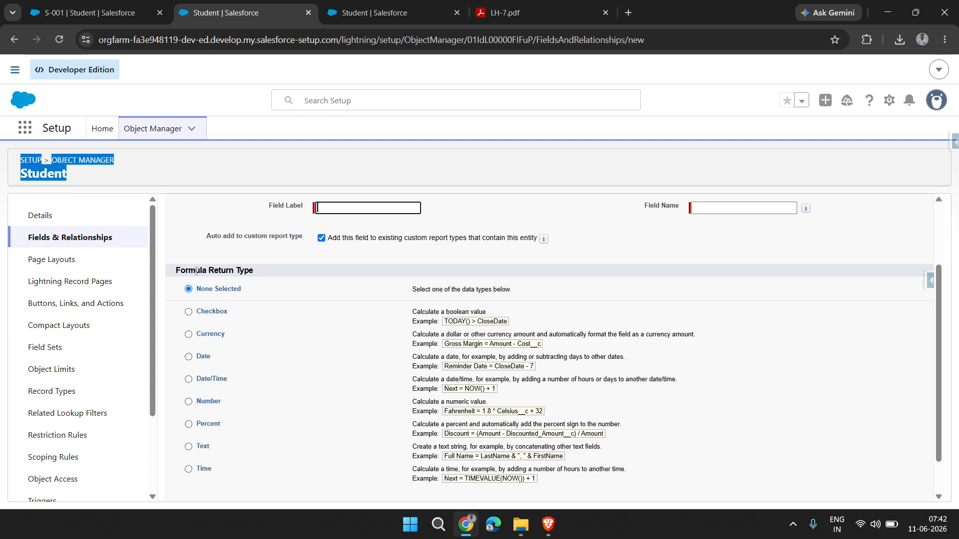
pyautogui.moveTo(216, 273); pyautogui.dragTo(277, 284)
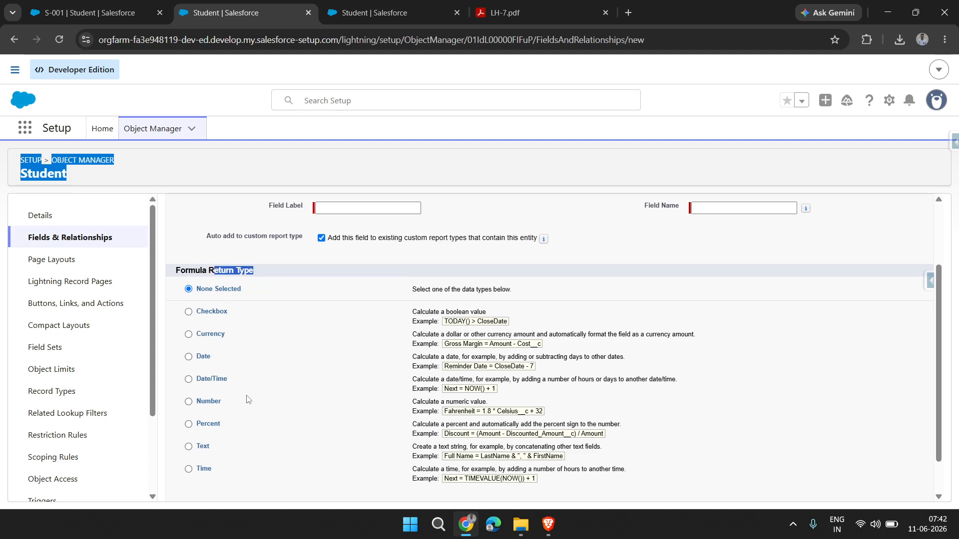
pyautogui.click(189, 403)
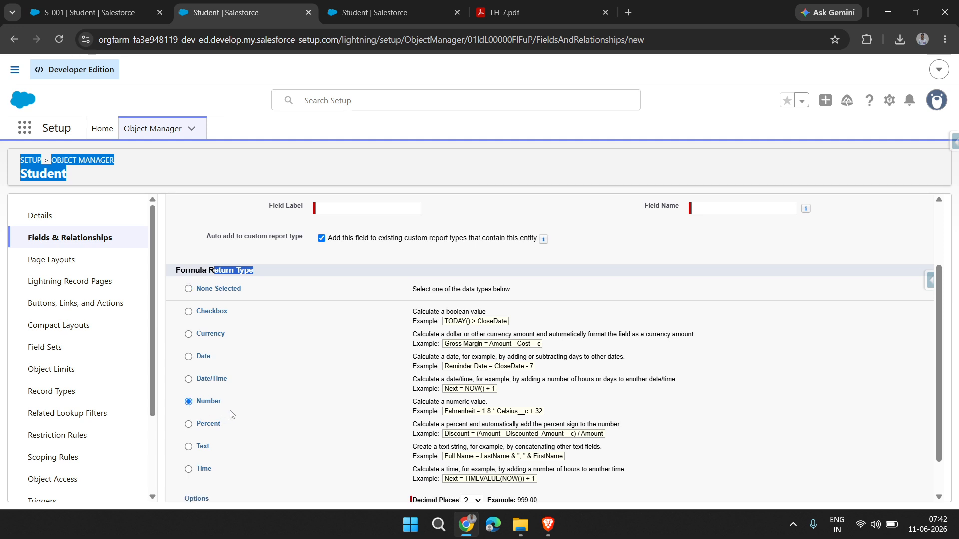
pyautogui.scroll(-1, 325, 426)
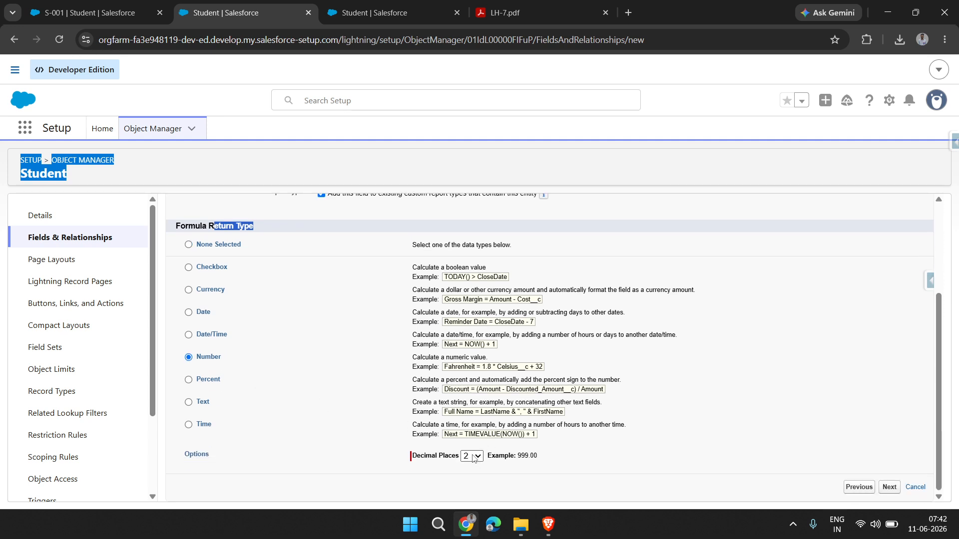
pyautogui.click(473, 456)
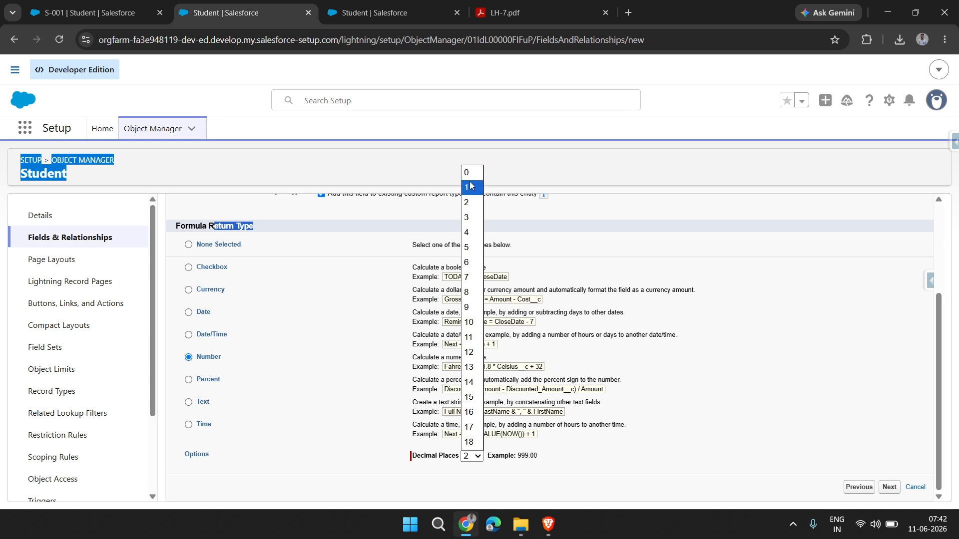
pyautogui.click(469, 173)
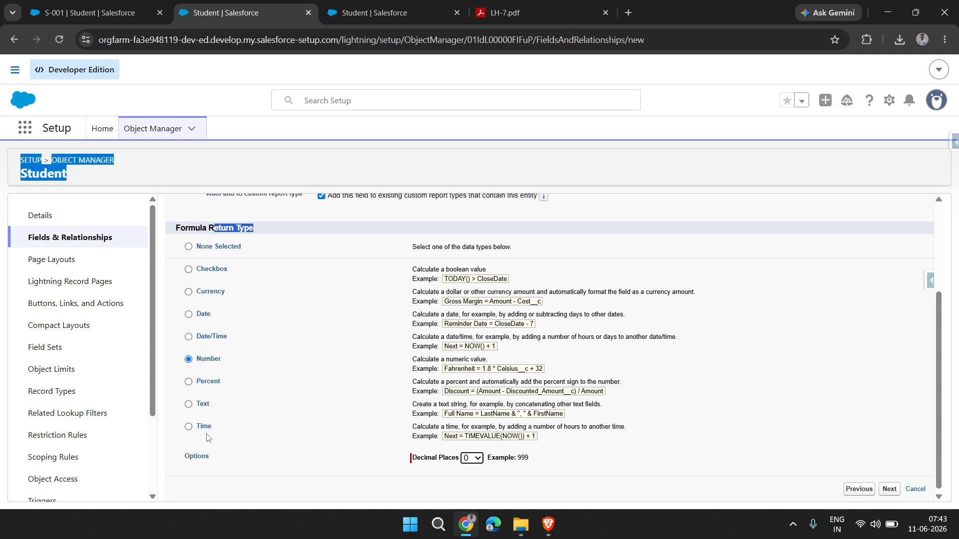
pyautogui.click(889, 489)
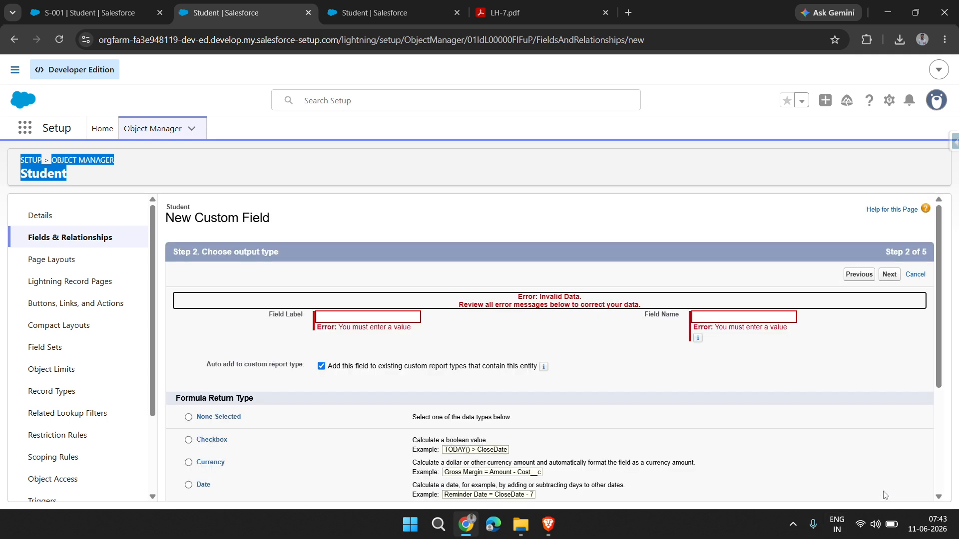
# Enter Age as the formula field's label and have the field name filled in to match.
pyautogui.scroll(-3, 457, 356)
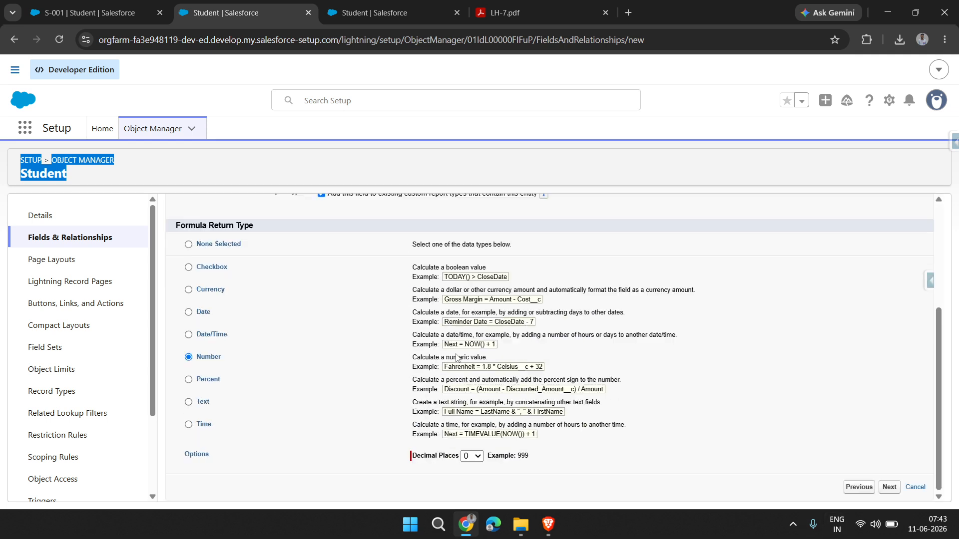
pyautogui.scroll(3, 457, 356)
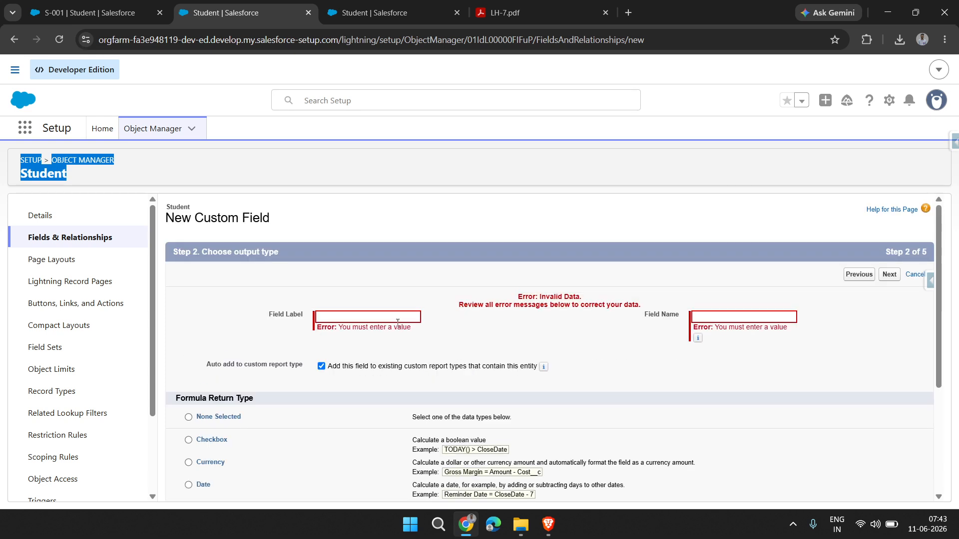
pyautogui.click(375, 318)
pyautogui.write('Age')
pyautogui.click(490, 343)
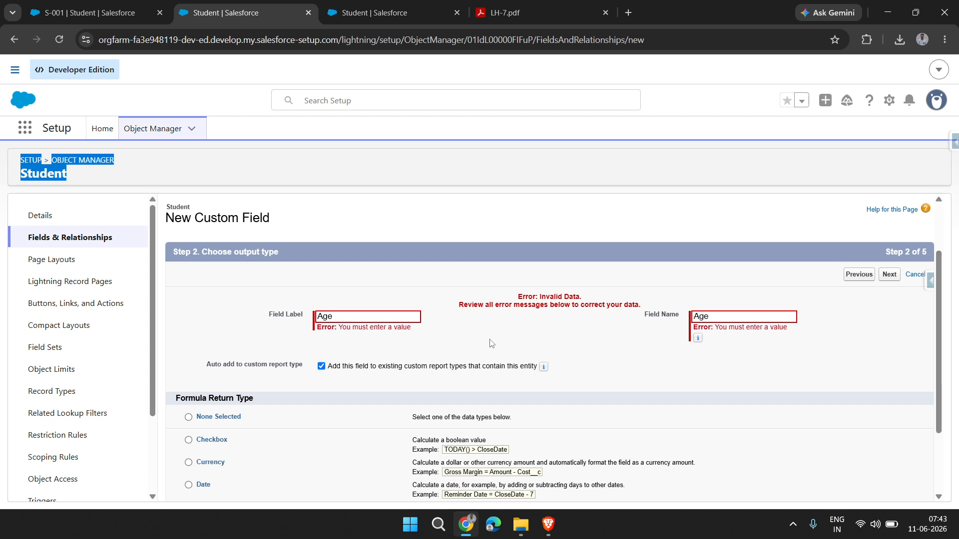
# Check the Decimal Places option and its example, then continue to the formula entry step.
pyautogui.scroll(-3, 490, 344)
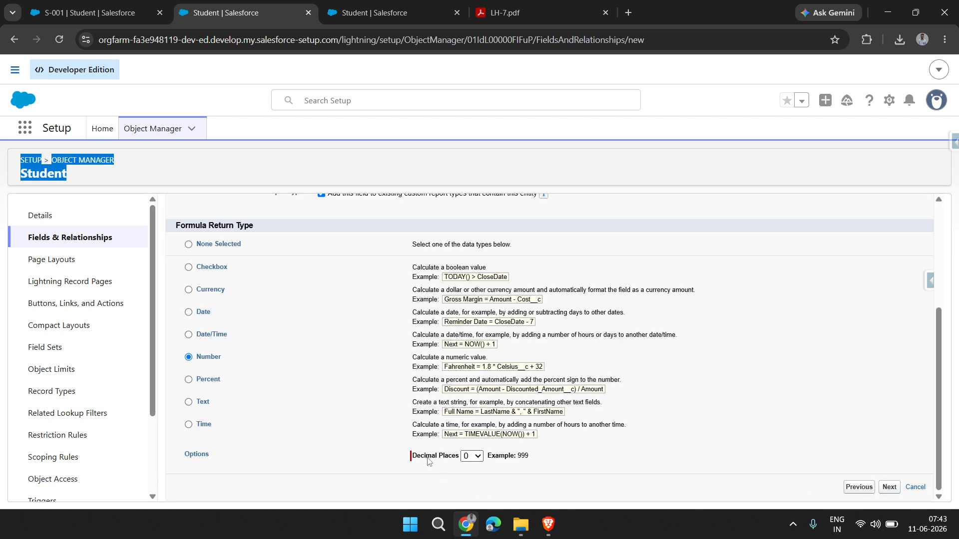
pyautogui.moveTo(411, 456); pyautogui.dragTo(460, 457)
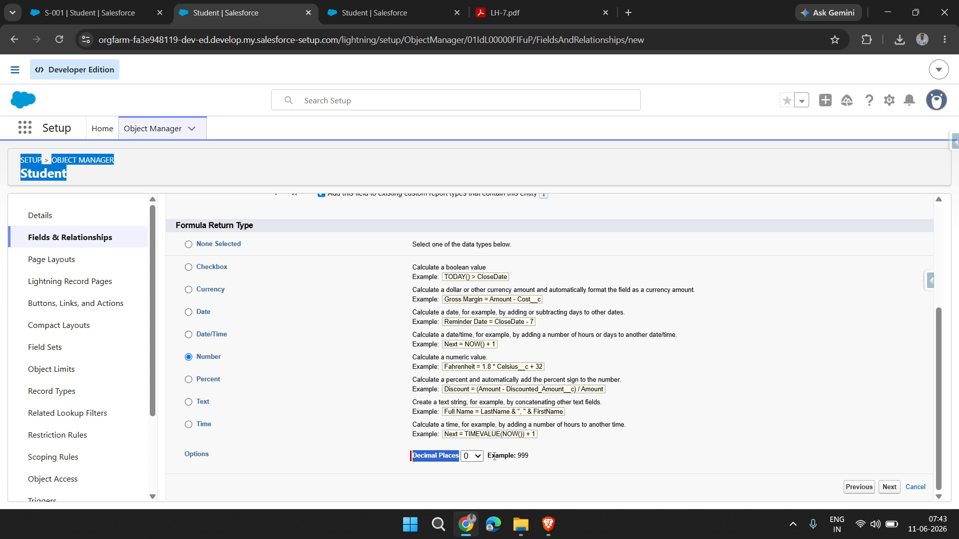
pyautogui.moveTo(493, 456); pyautogui.dragTo(540, 458)
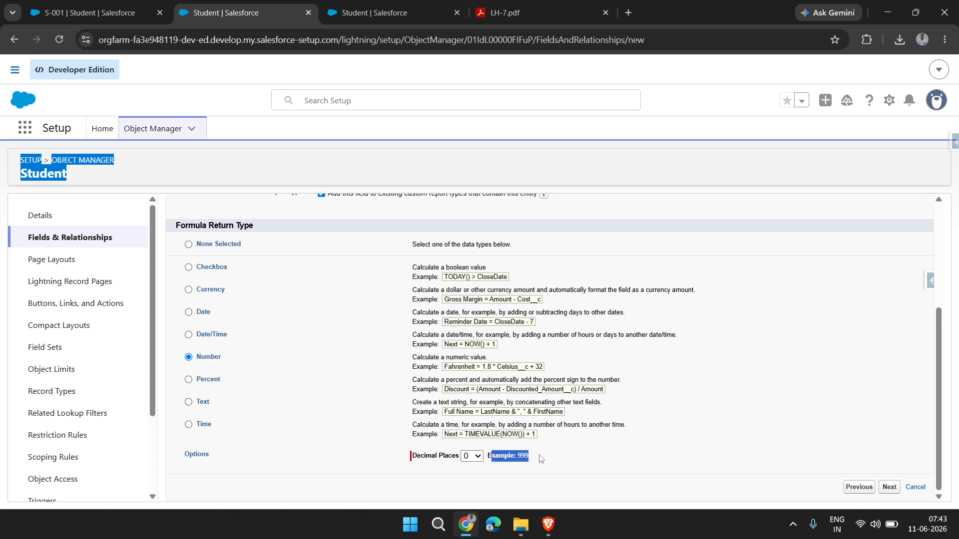
pyautogui.click(540, 458)
pyautogui.moveTo(539, 458); pyautogui.dragTo(484, 458)
pyautogui.click(599, 456)
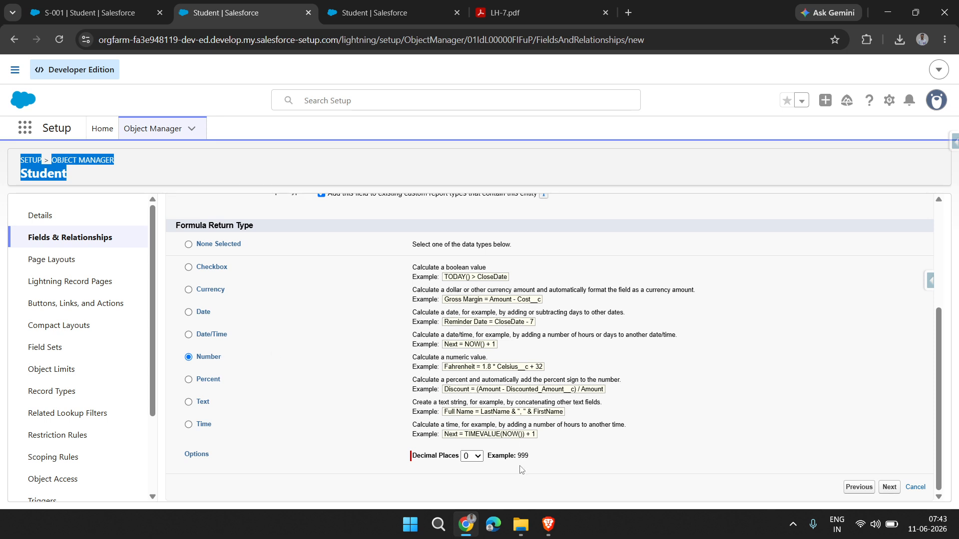
pyautogui.click(889, 487)
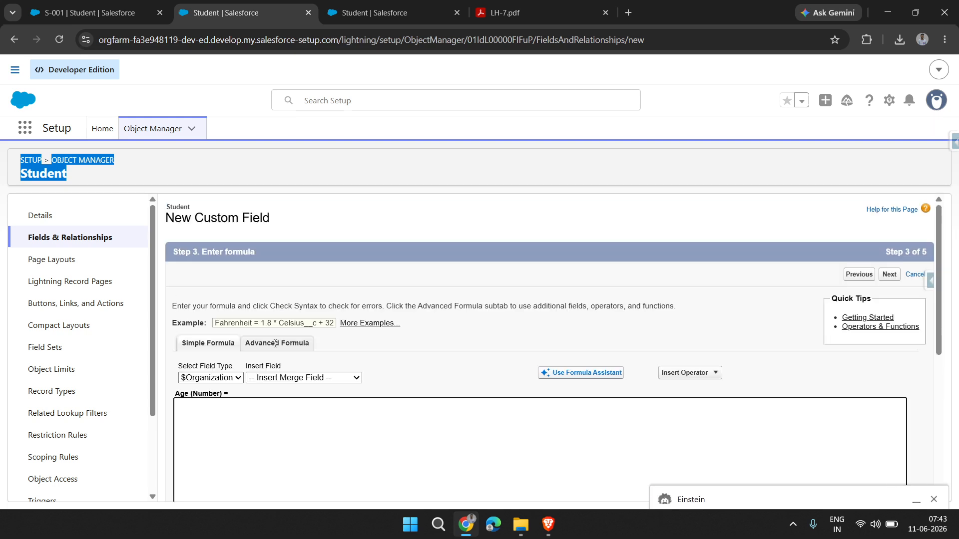
# Examine the Simple Formula editor's field types, merge fields and available operators.
pyautogui.scroll(-2, 364, 472)
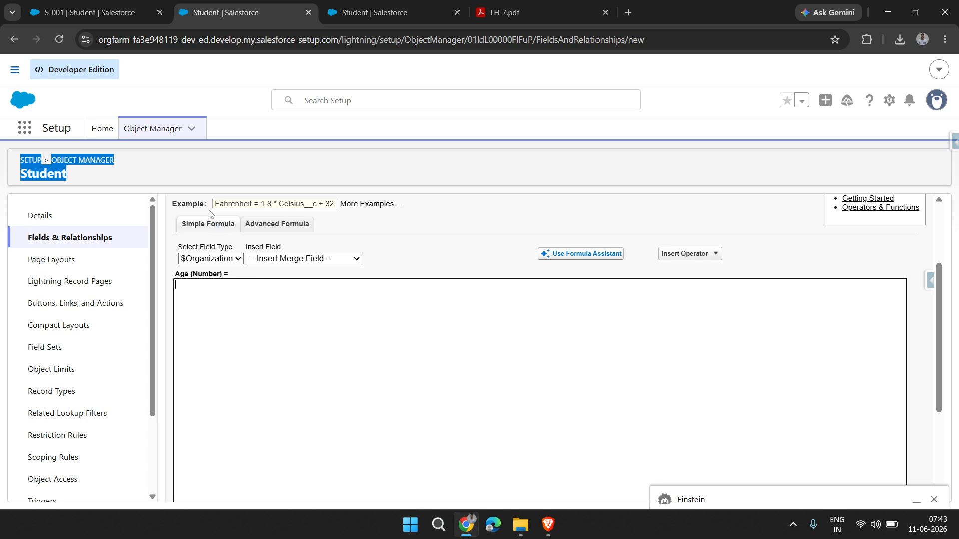
pyautogui.click(215, 228)
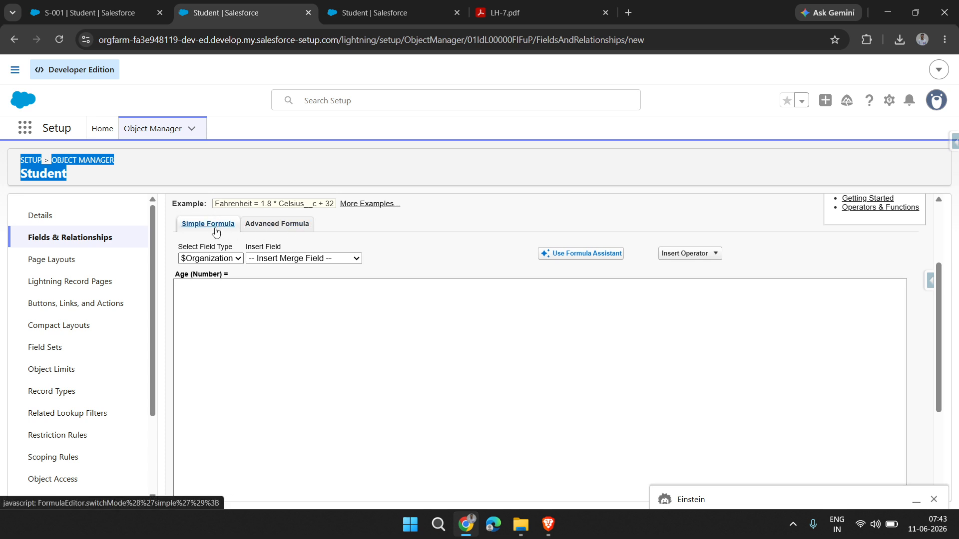
pyautogui.click(310, 259)
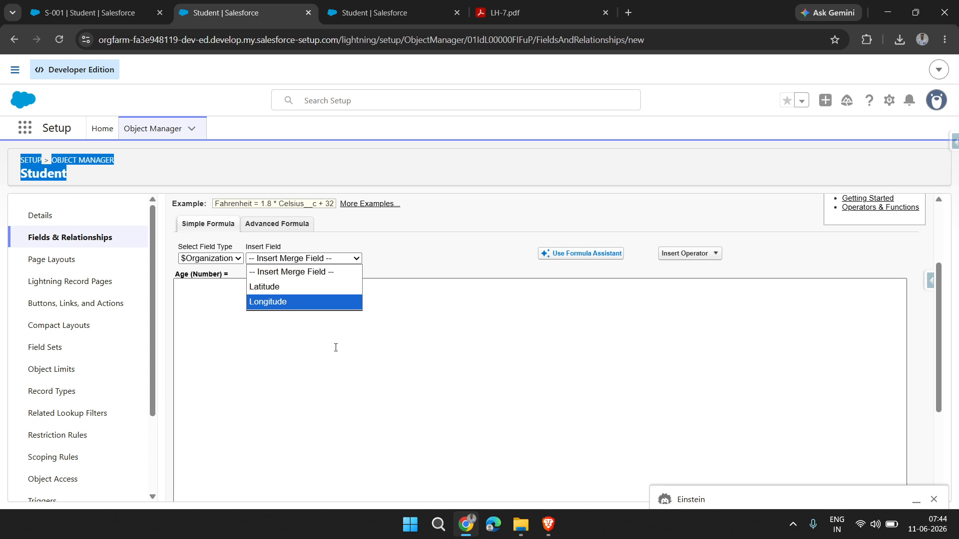
pyautogui.click(219, 259)
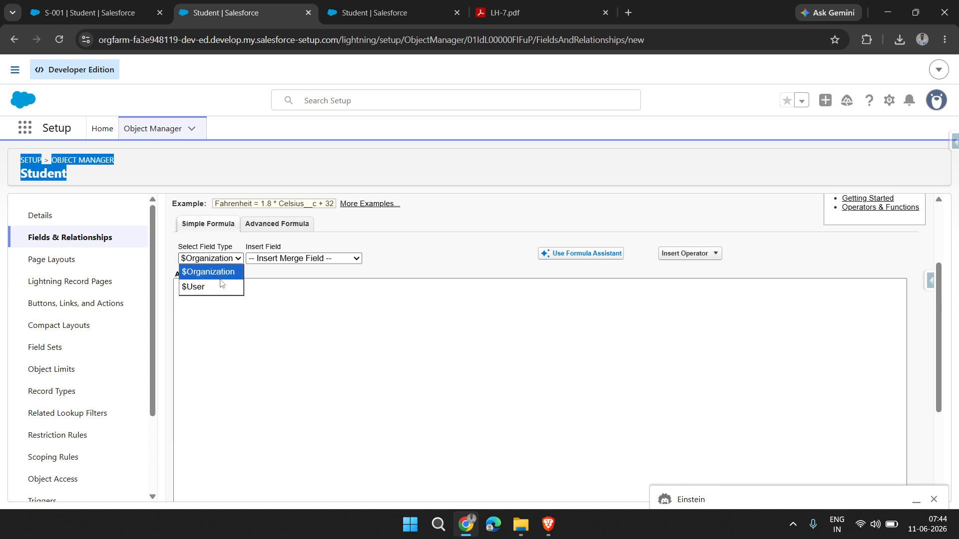
pyautogui.click(298, 312)
pyautogui.scroll(2, 298, 312)
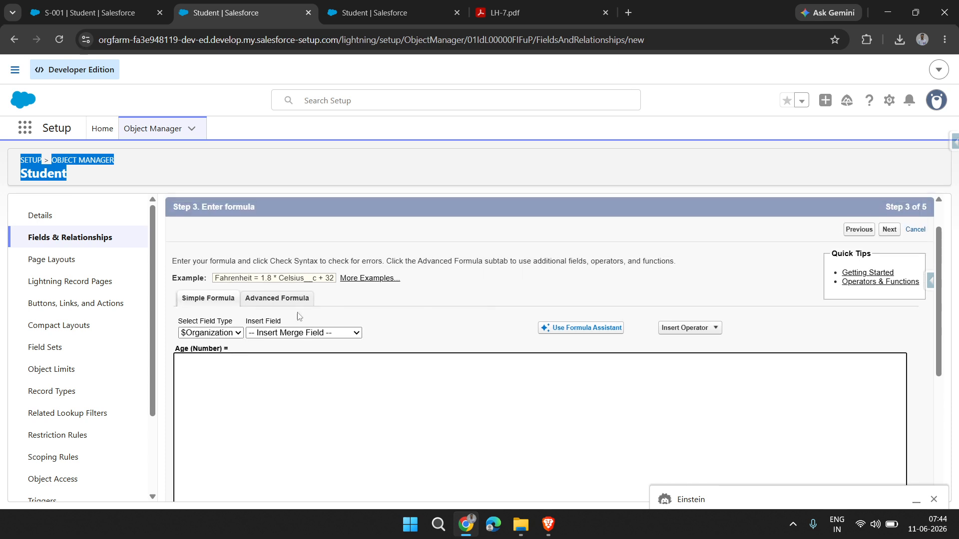
pyautogui.click(683, 329)
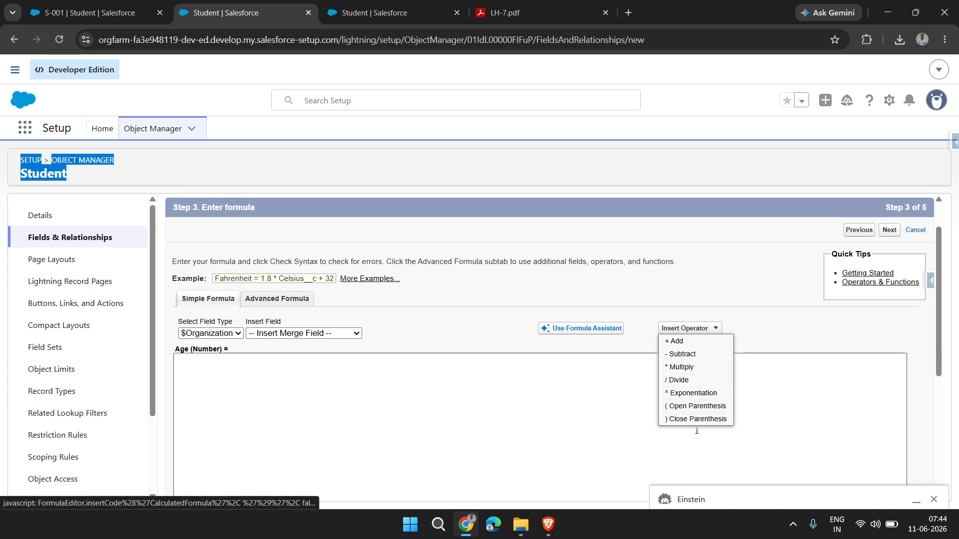
pyautogui.click(587, 438)
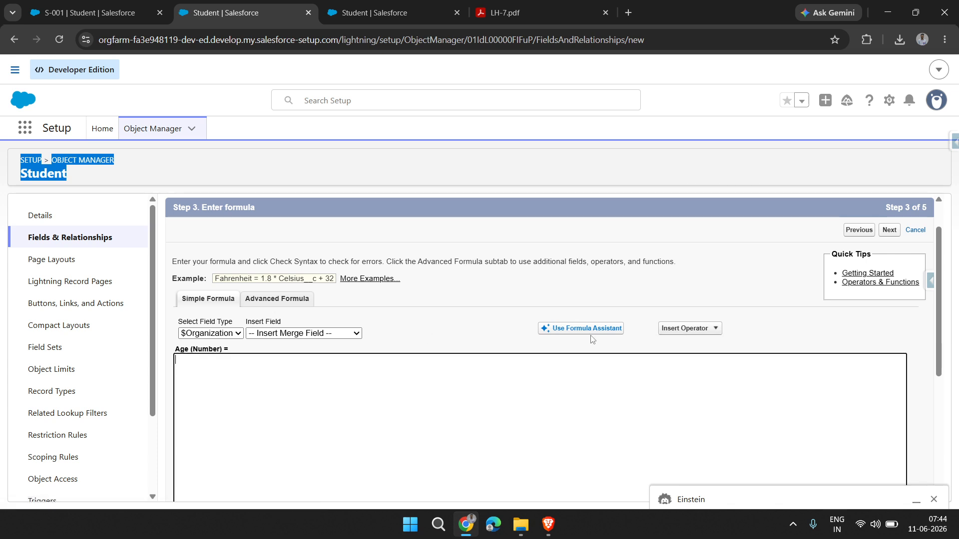
# View the Einstein formula assistant, close it and recheck the Simple Formula merge field choices.
pyautogui.click(564, 332)
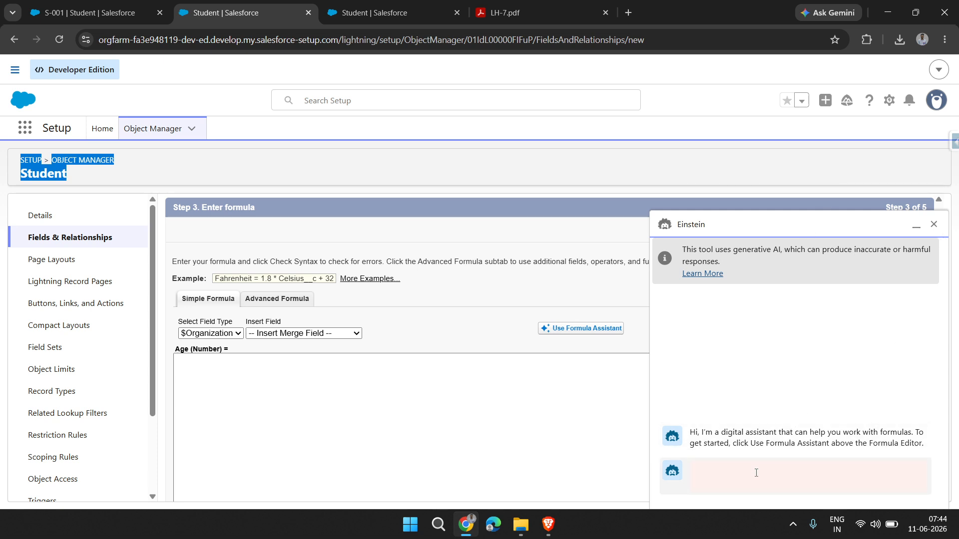
pyautogui.click(939, 228)
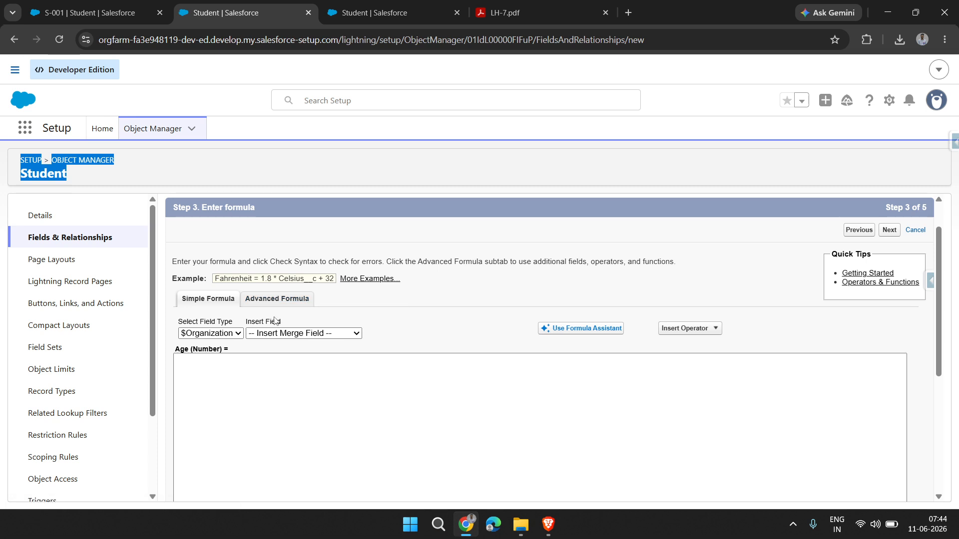
pyautogui.click(284, 335)
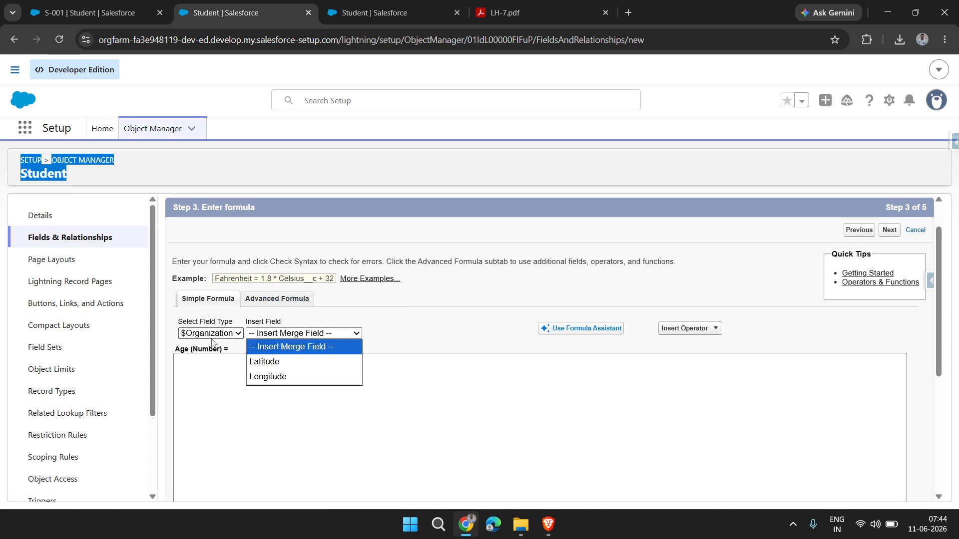
pyautogui.click(423, 338)
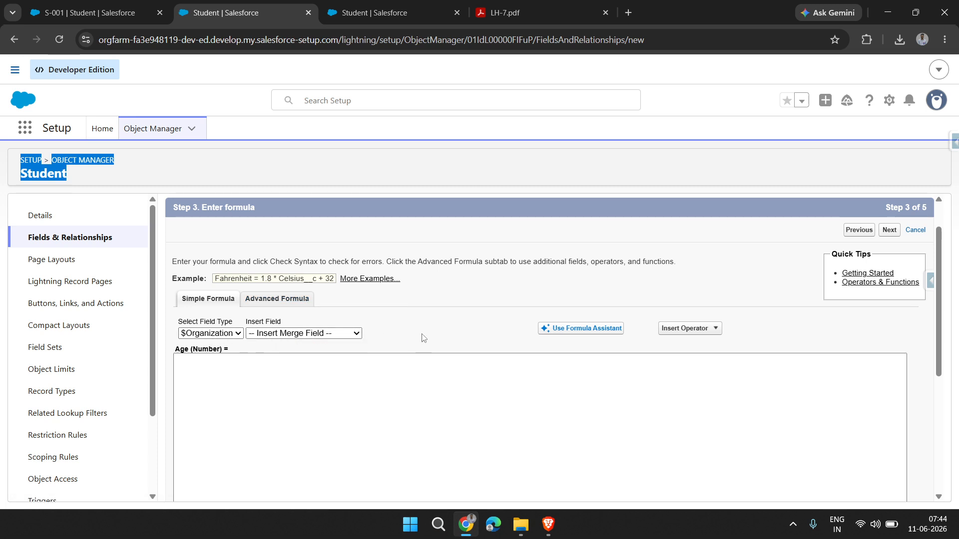
# Switch the Age formula to the Advanced Formula editor and look through its list of functions.
pyautogui.click(297, 304)
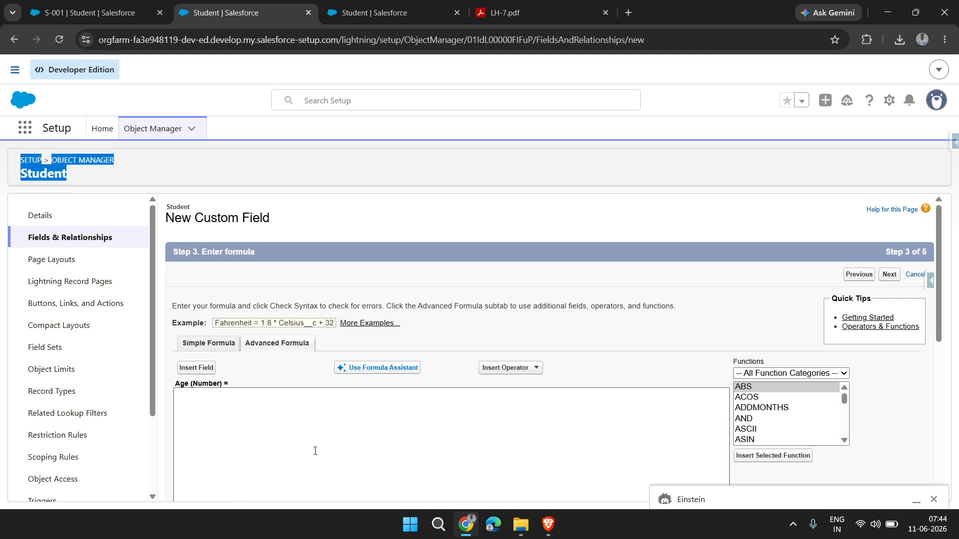
pyautogui.scroll(-3, 315, 449)
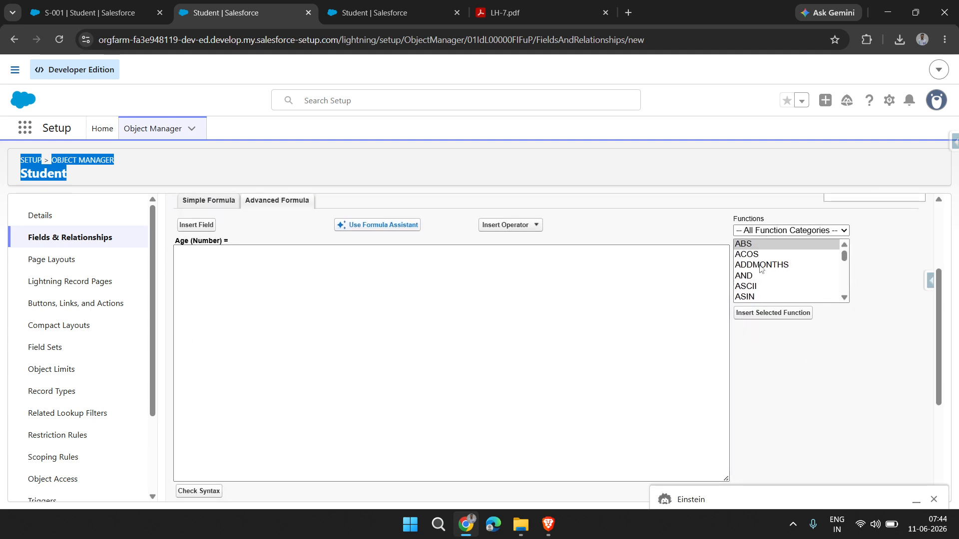
pyautogui.scroll(-15, 755, 273)
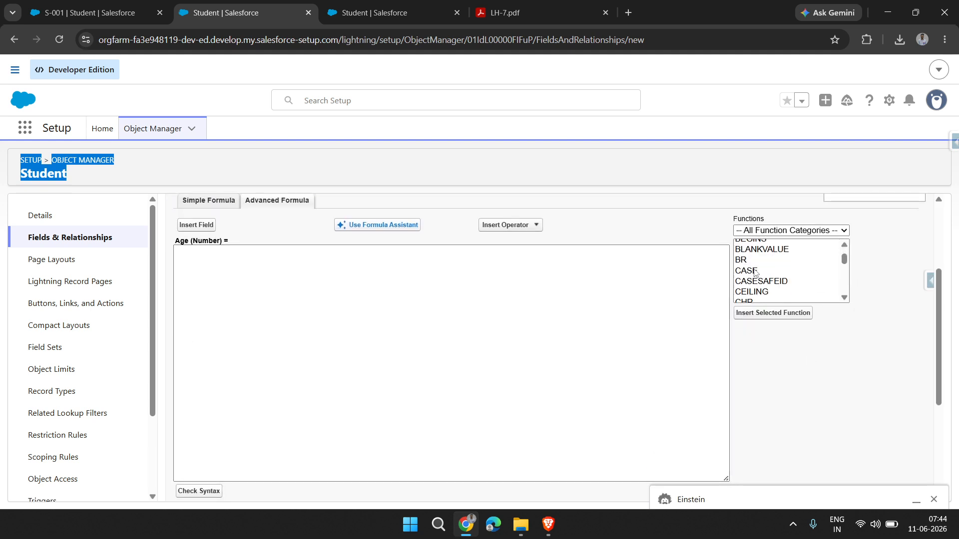
pyautogui.scroll(-5, 755, 273)
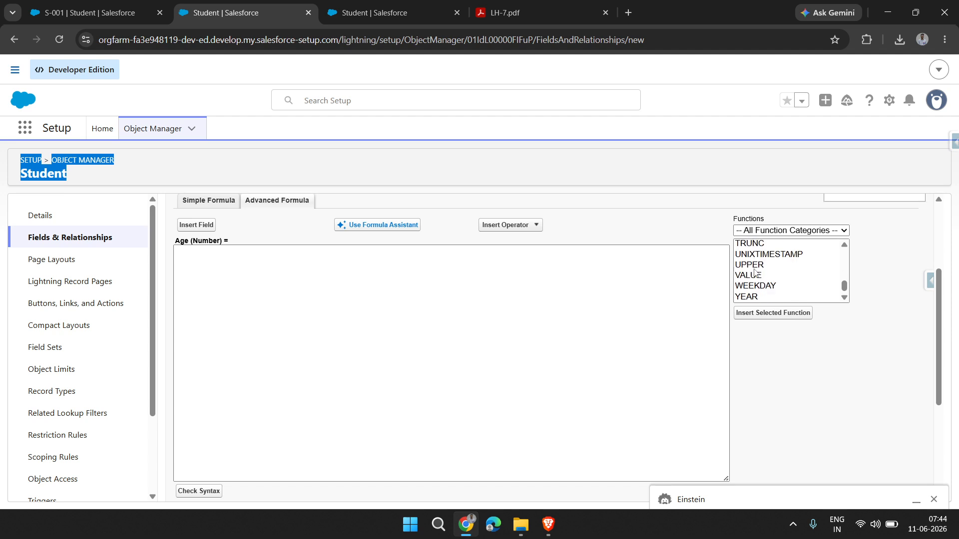
pyautogui.scroll(20, 755, 273)
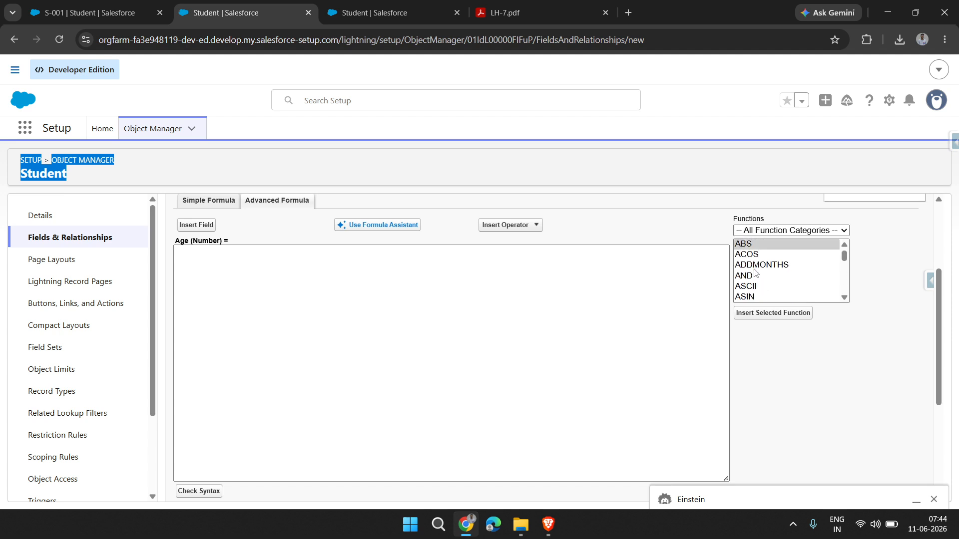
pyautogui.scroll(2, 755, 273)
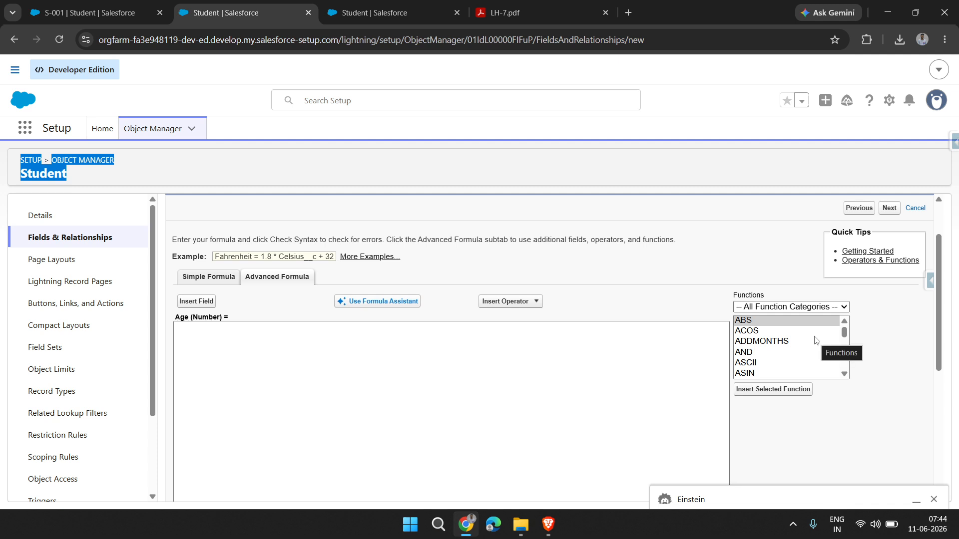
pyautogui.scroll(-20, 748, 372)
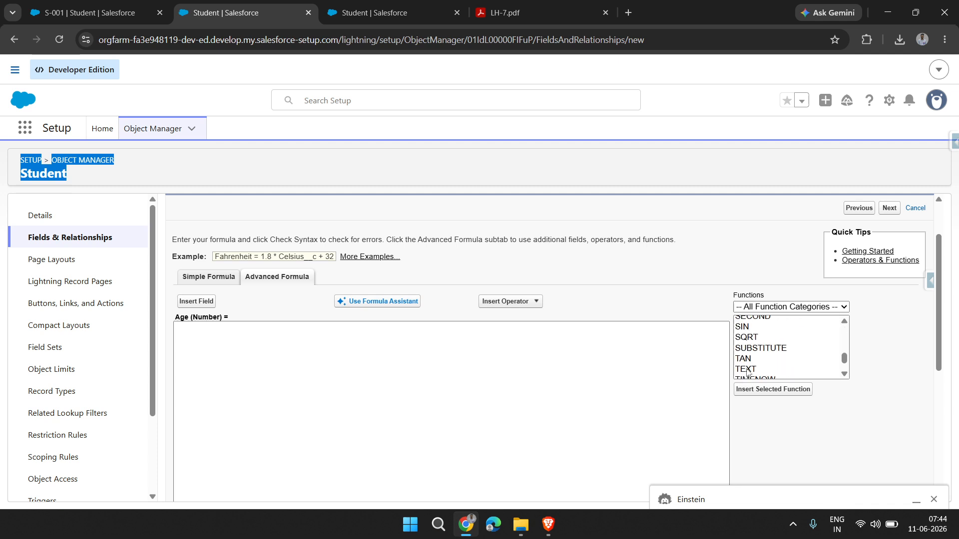
pyautogui.click(589, 360)
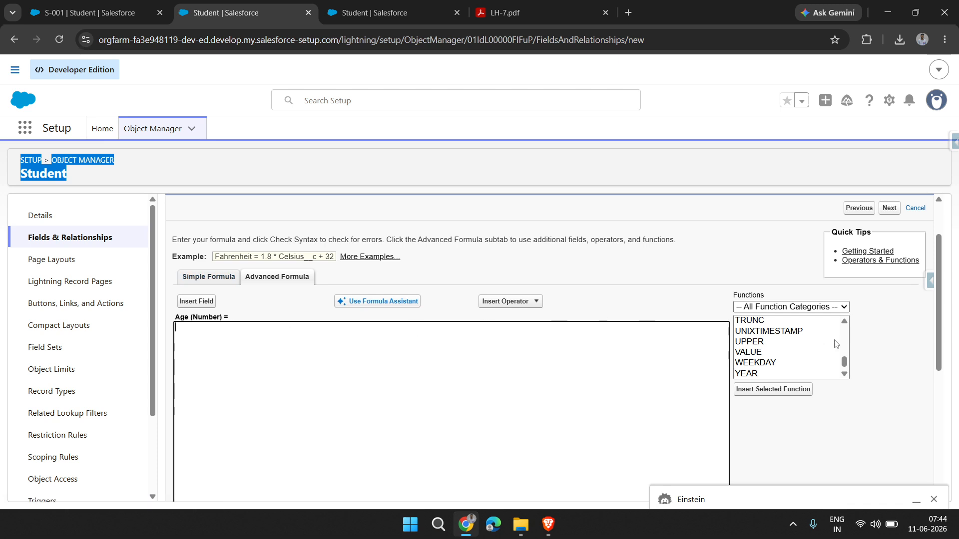
# Insert the FLOOR function into the Age formula and remove its number placeholder.
pyautogui.click(762, 344)
pyautogui.scroll(1, 762, 347)
pyautogui.write('fl')
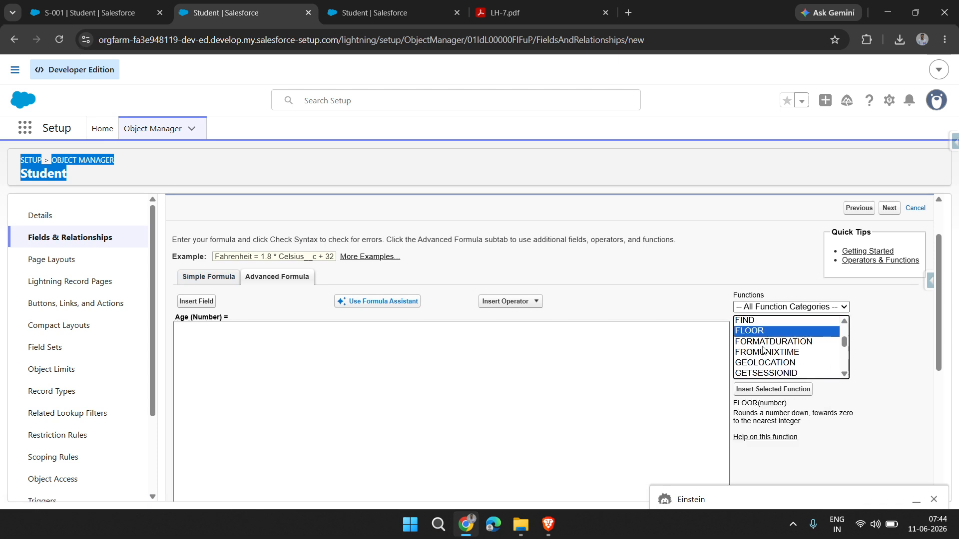
pyautogui.doubleClick(769, 332)
pyautogui.click(769, 331)
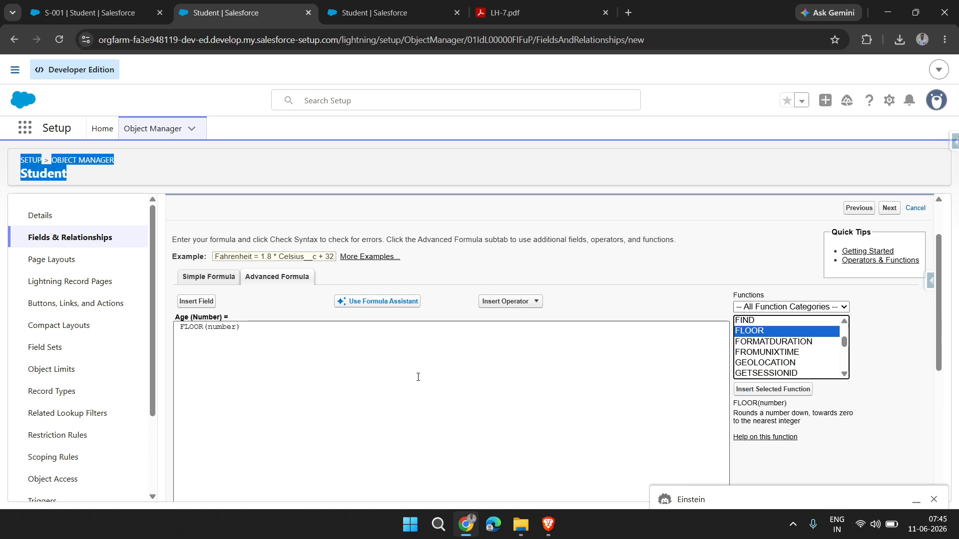
pyautogui.doubleClick(222, 327)
pyautogui.press('BackSpace')
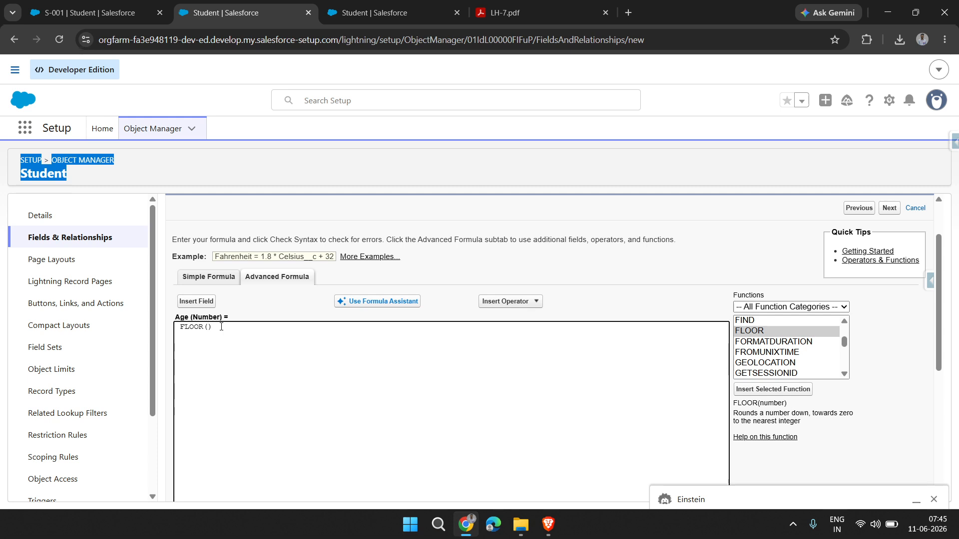
# Add a nested pair of parentheses inside FLOOR and insert the TODAY function within it.
pyautogui.write('()')
pyautogui.click(772, 329)
pyautogui.write('to')
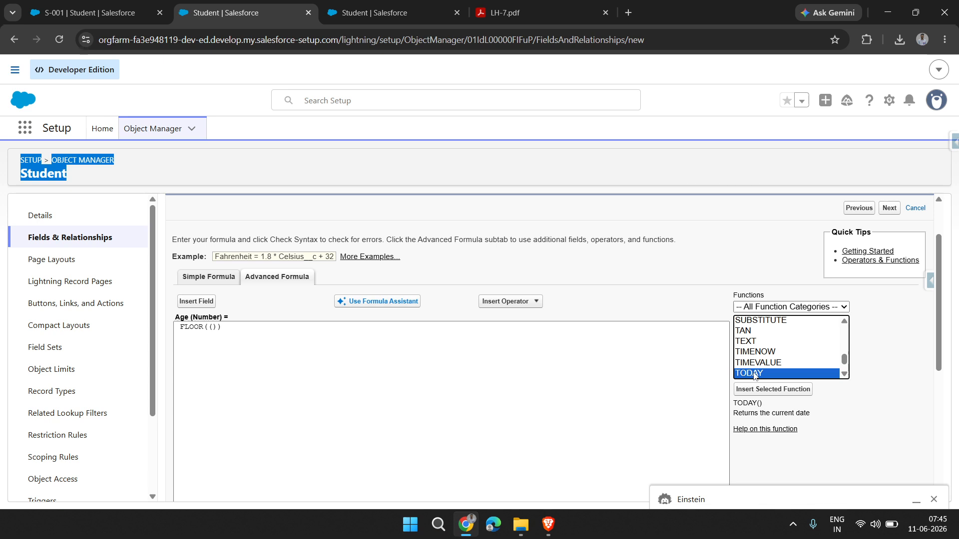
pyautogui.click(760, 389)
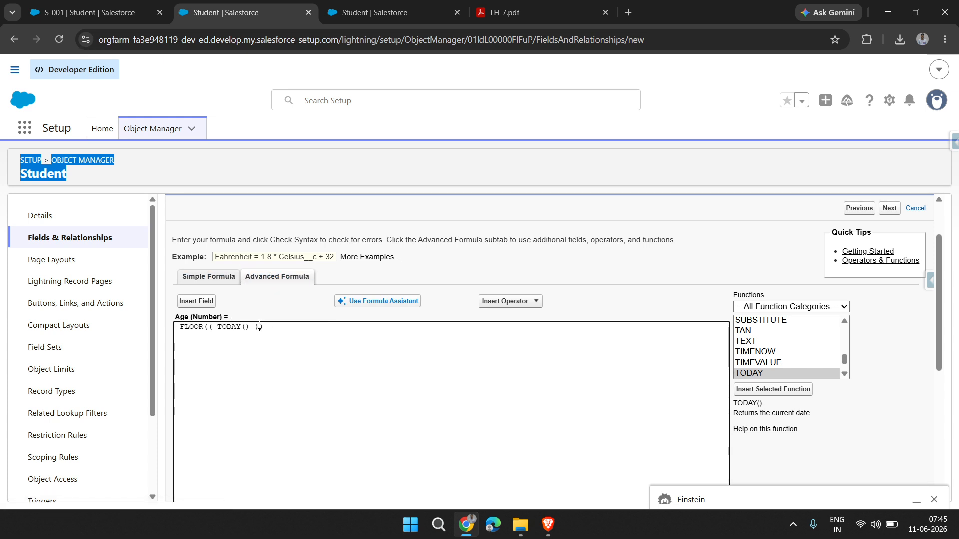
# Remove the nested parentheses around TODAY() and add a minus sign after it inside FLOOR.
pyautogui.click(215, 328)
pyautogui.press('BackSpace')
pyautogui.click(250, 327)
pyautogui.write('-')
pyautogui.moveTo(214, 327); pyautogui.dragTo(246, 326)
pyautogui.click(259, 327)
# Examine the operators offered by the Advanced Formula editor, including Subtract.
pyautogui.click(507, 301)
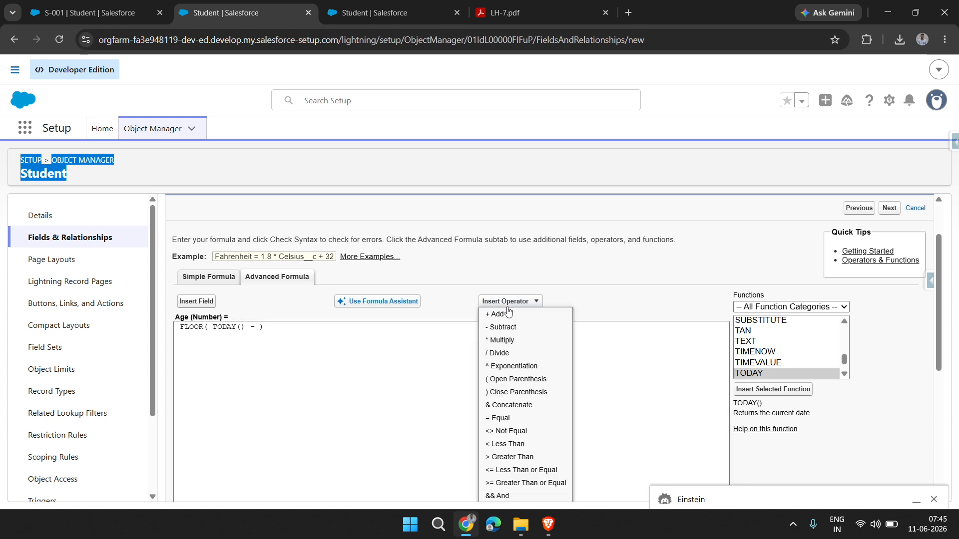
pyautogui.click(460, 342)
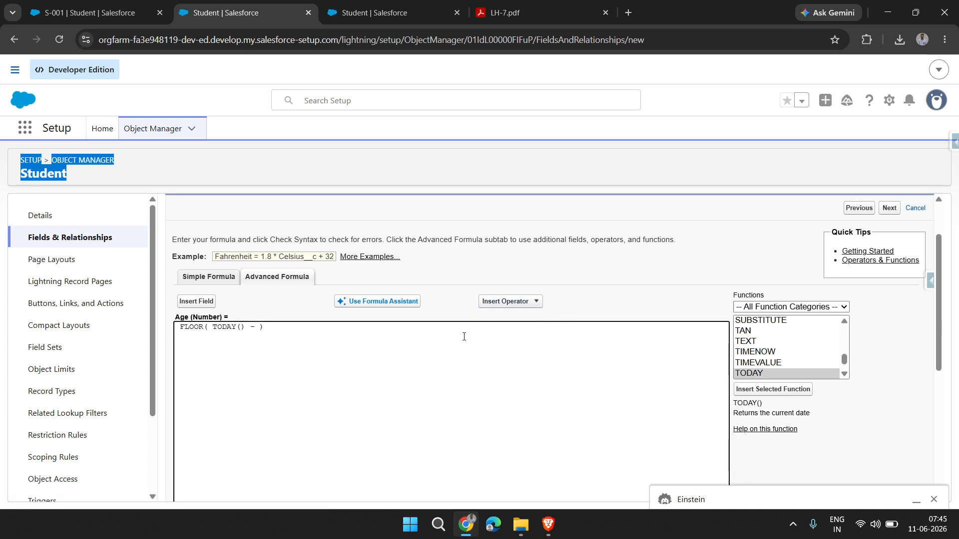
pyautogui.click(490, 303)
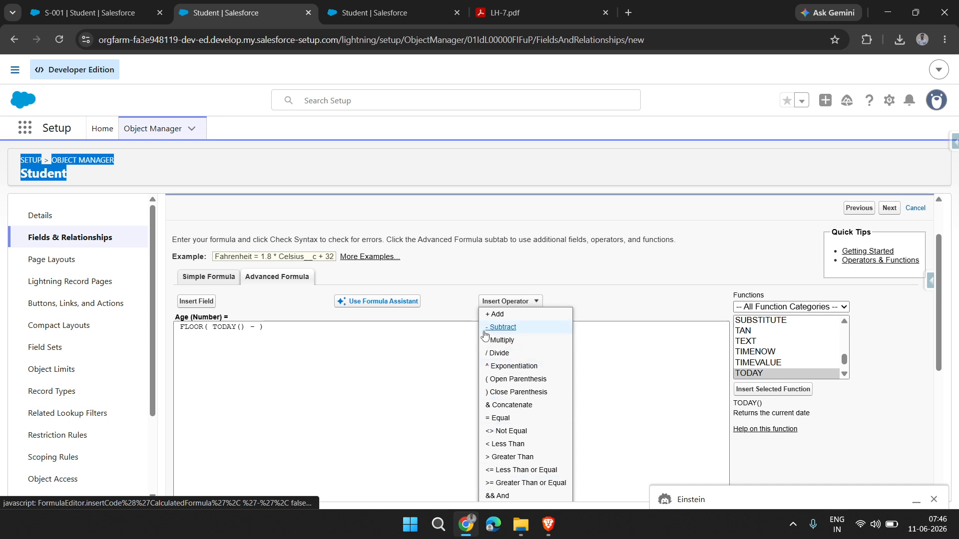
pyautogui.click(384, 402)
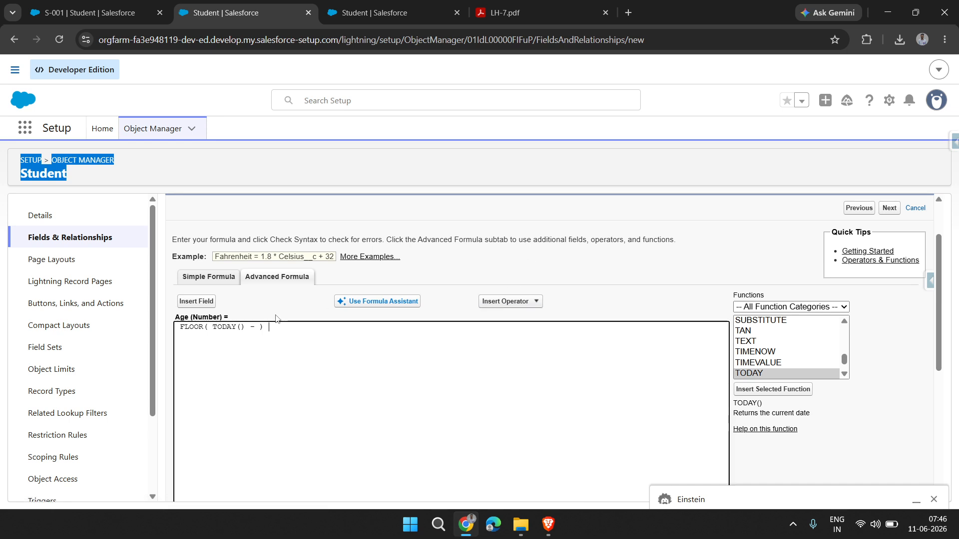
# Insert the Student object's DOB field after the minus sign inside the FLOOR function.
pyautogui.click(257, 328)
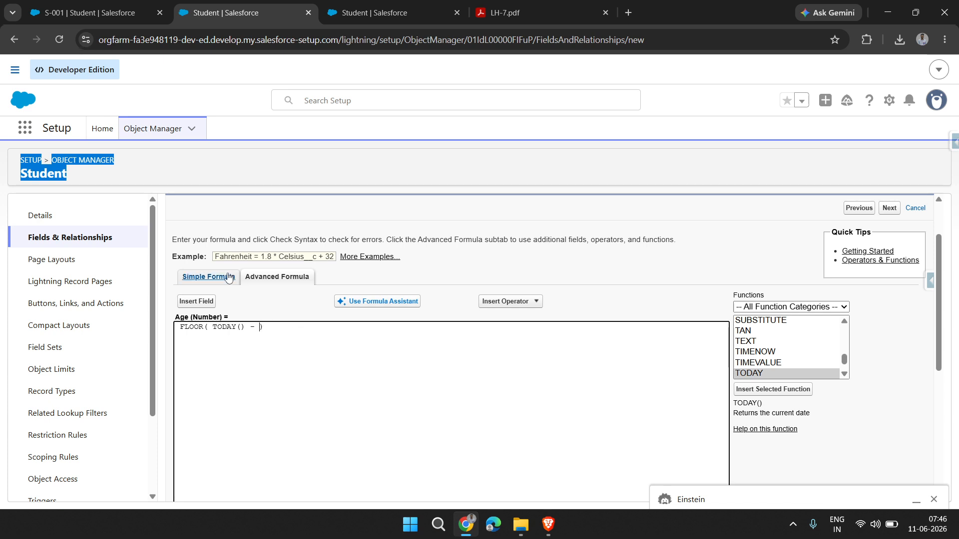
pyautogui.click(206, 304)
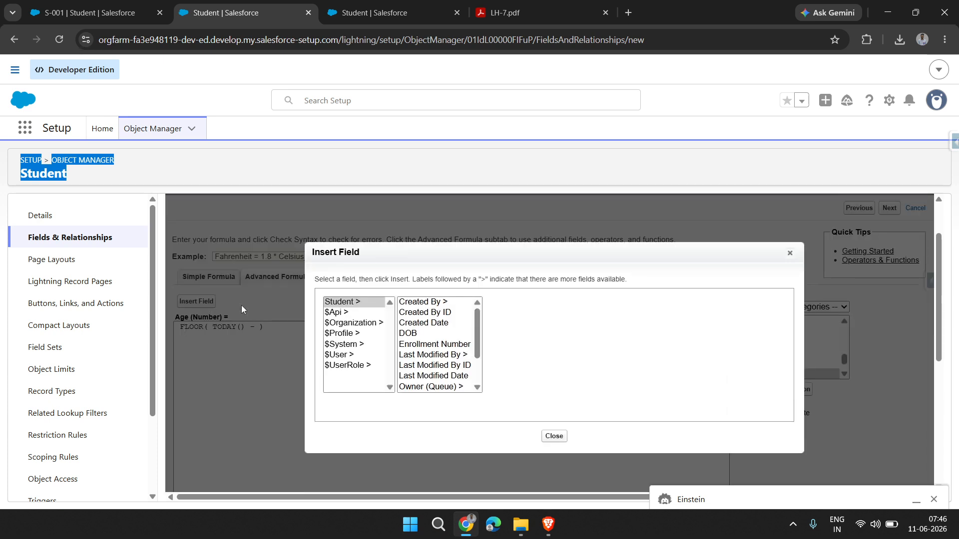
pyautogui.click(410, 334)
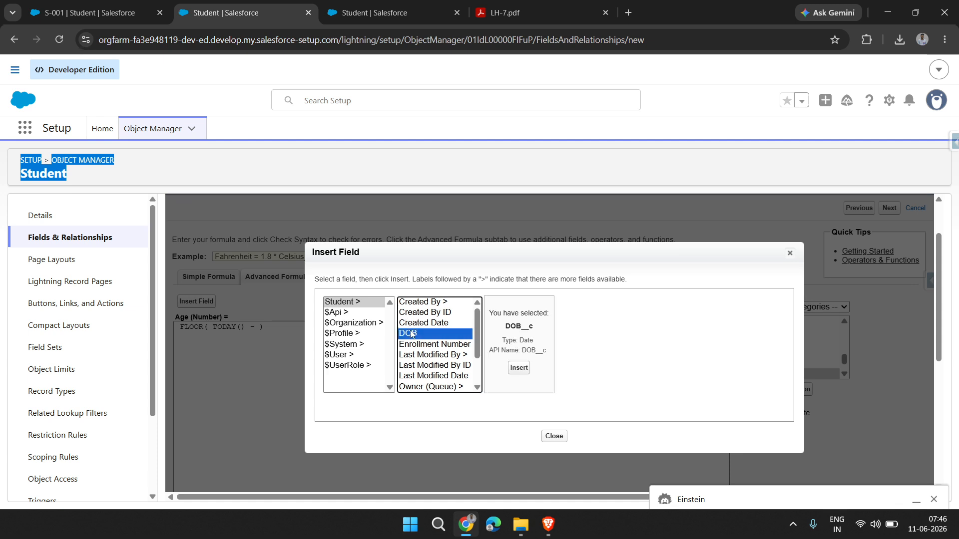
pyautogui.click(519, 370)
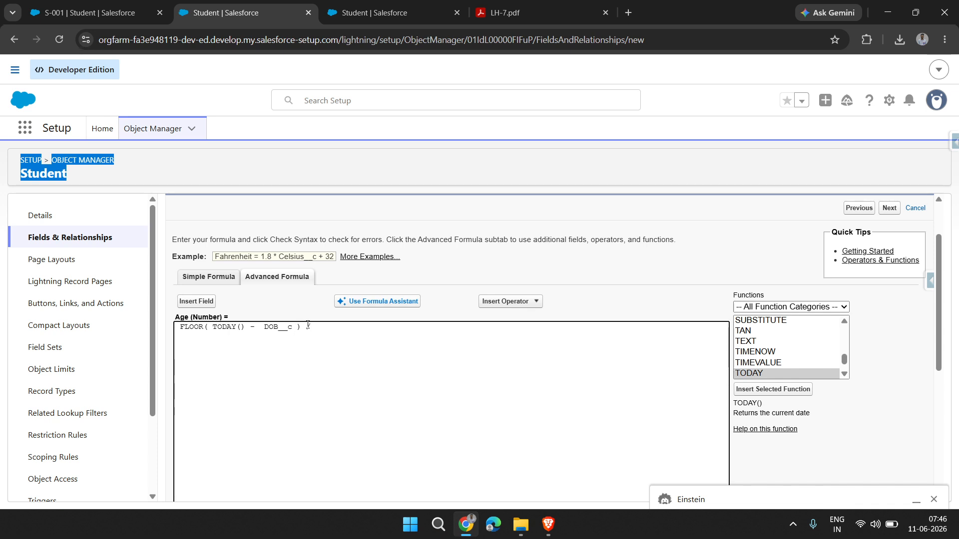
# Parenthesize the date subtraction and divide it by 365.25 so the formula reads FLOOR(( TODAY() - DOB__c ) / 365.25).
pyautogui.write('5.25')
pyautogui.click(203, 327)
pyautogui.write('(')
# Review the finished Age formula, checking the date subtraction, the division by 365.25 and the whole expression.
pyautogui.moveTo(306, 328); pyautogui.dragTo(208, 327)
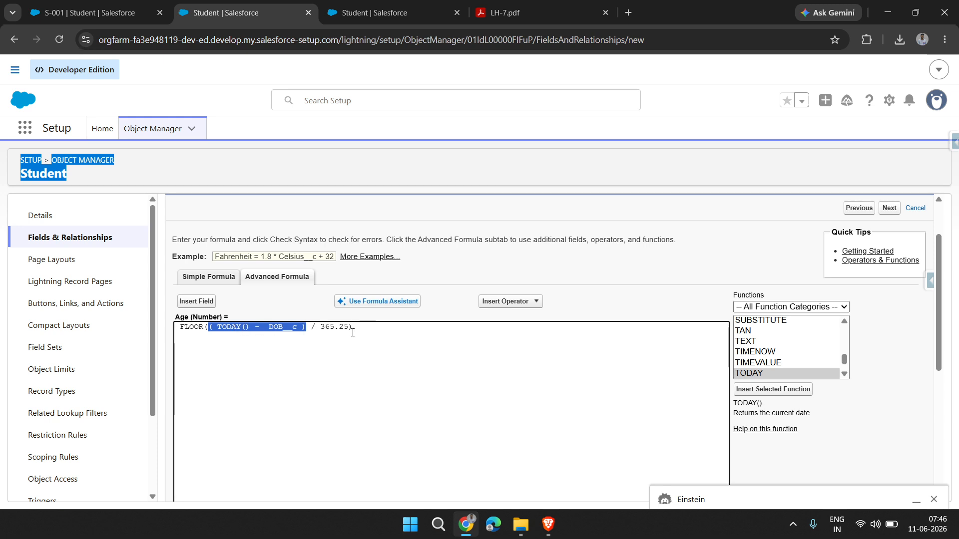
pyautogui.moveTo(344, 329); pyautogui.dragTo(311, 328)
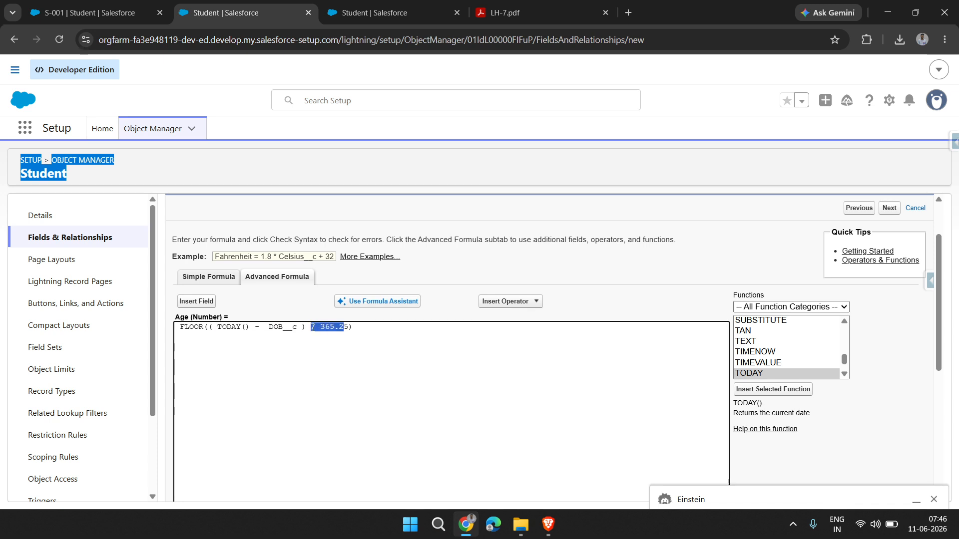
pyautogui.scroll(-1, 491, 385)
pyautogui.click(491, 385)
pyautogui.scroll(-1, 491, 385)
pyautogui.moveTo(353, 247); pyautogui.dragTo(176, 246)
pyautogui.scroll(-1, 776, 271)
pyautogui.scroll(4, 777, 271)
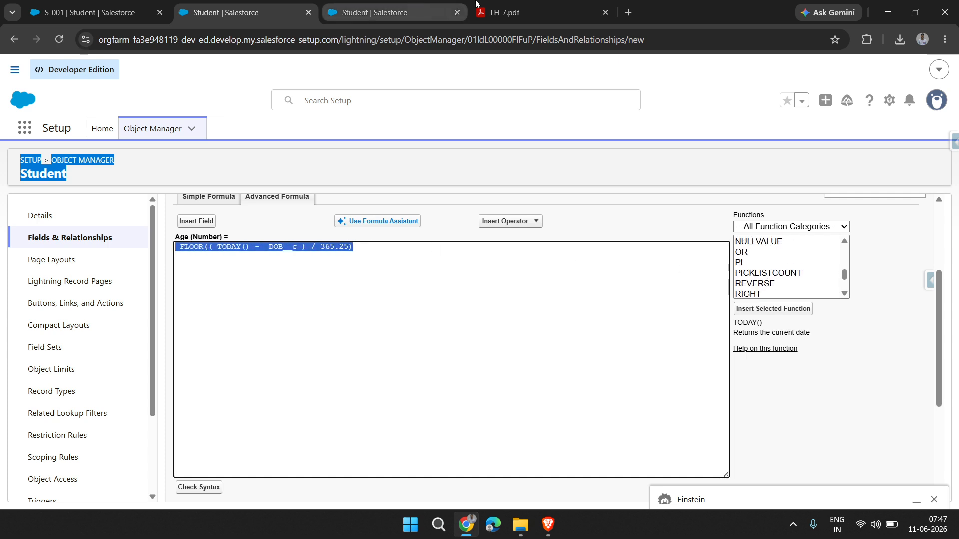
# Open the formula operators and functions help article linked in LH-7.pdf and look through its operator and function tables.
pyautogui.click(524, 12)
pyautogui.click(502, 301)
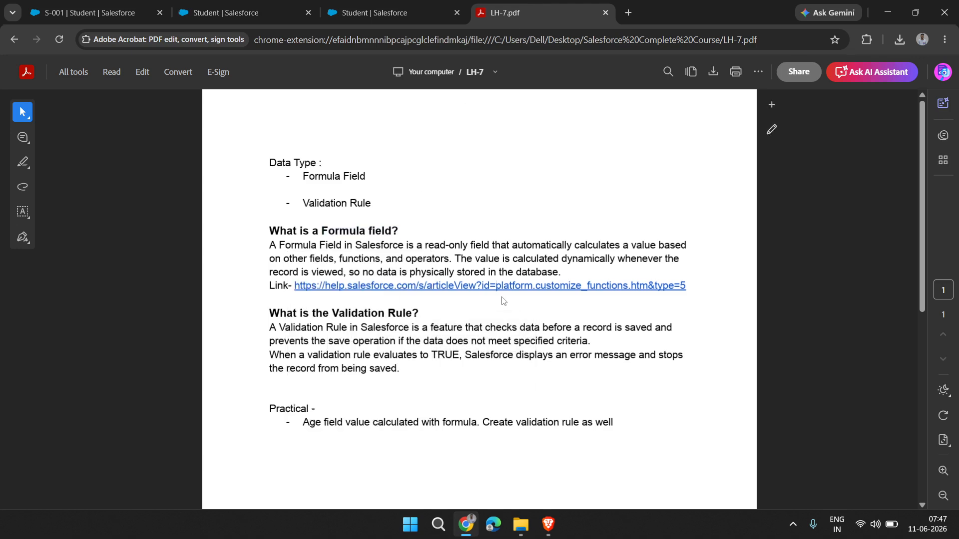
pyautogui.click(449, 287)
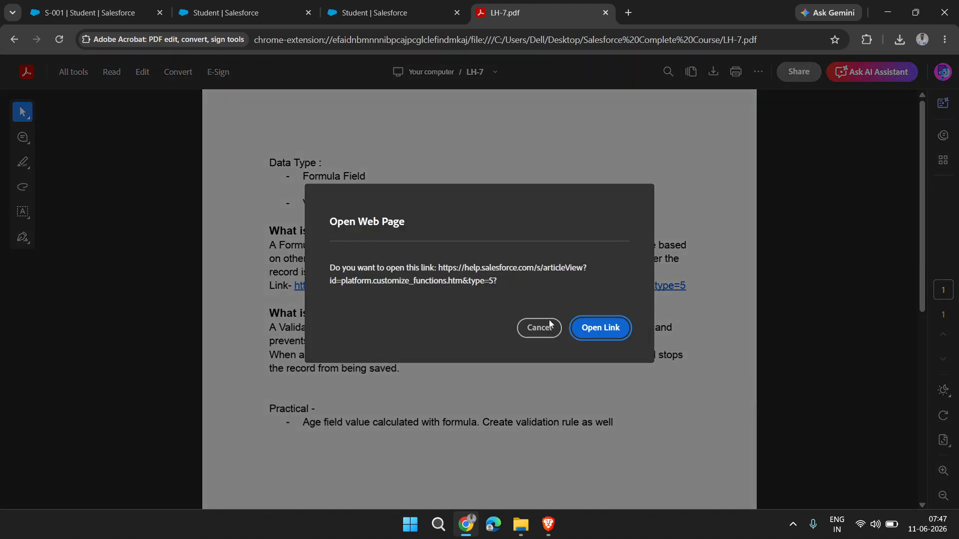
pyautogui.click(611, 334)
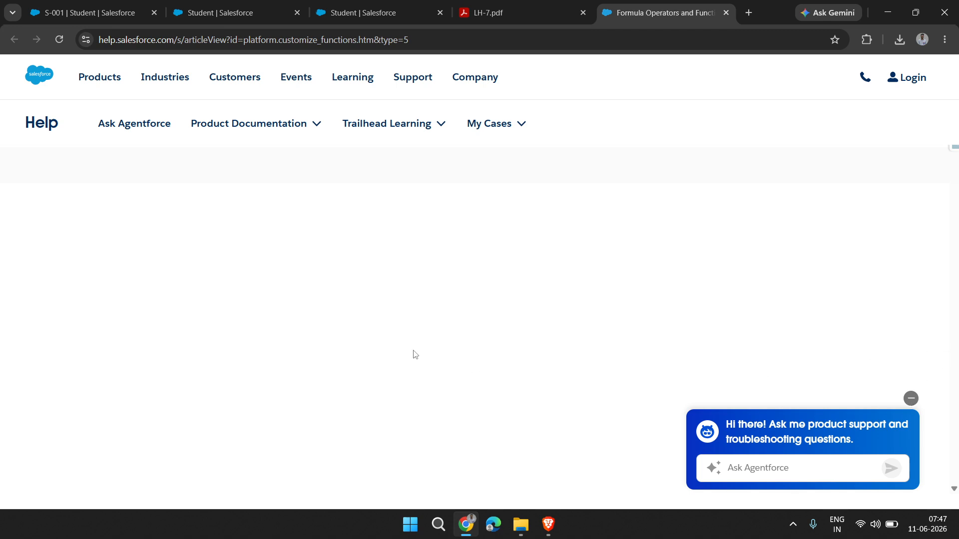
pyautogui.scroll(-10, 390, 417)
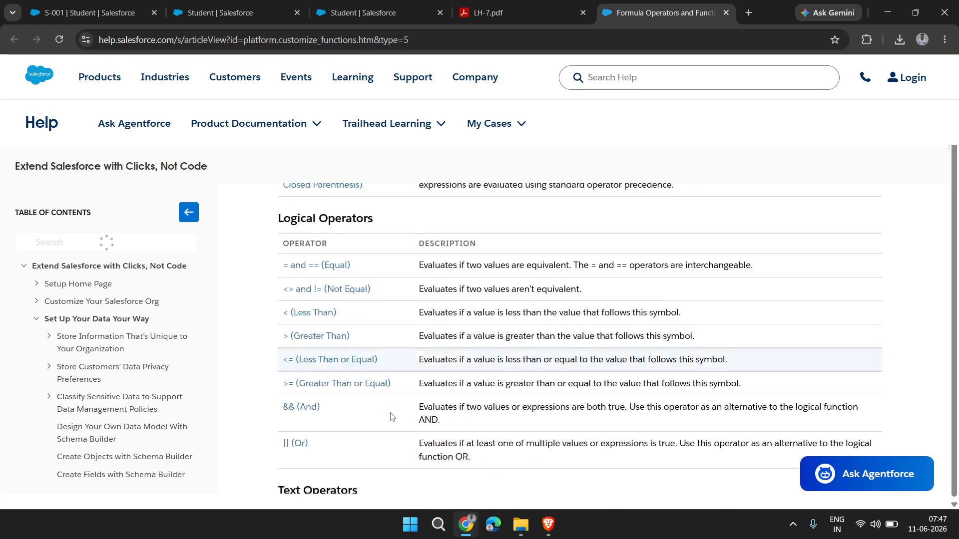
pyautogui.scroll(-15, 392, 379)
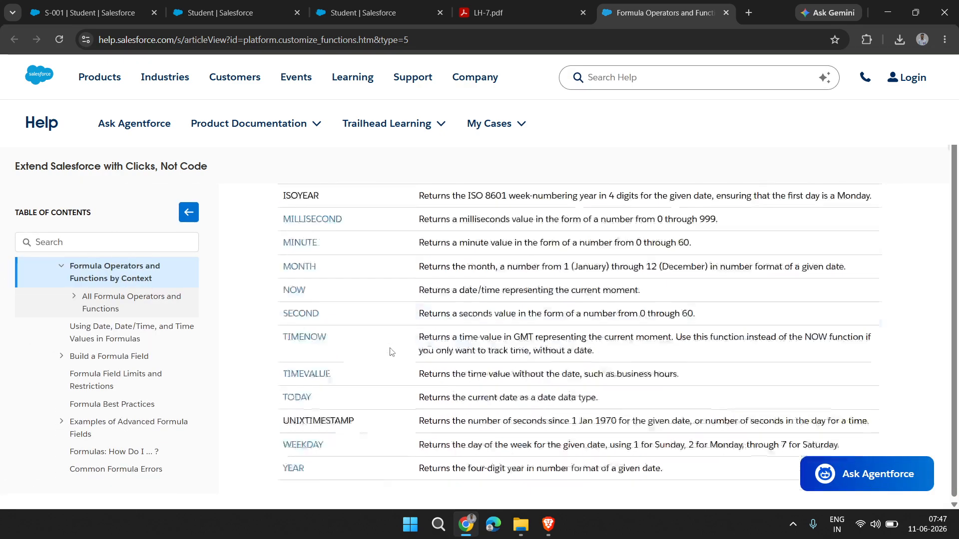
pyautogui.scroll(-15, 391, 352)
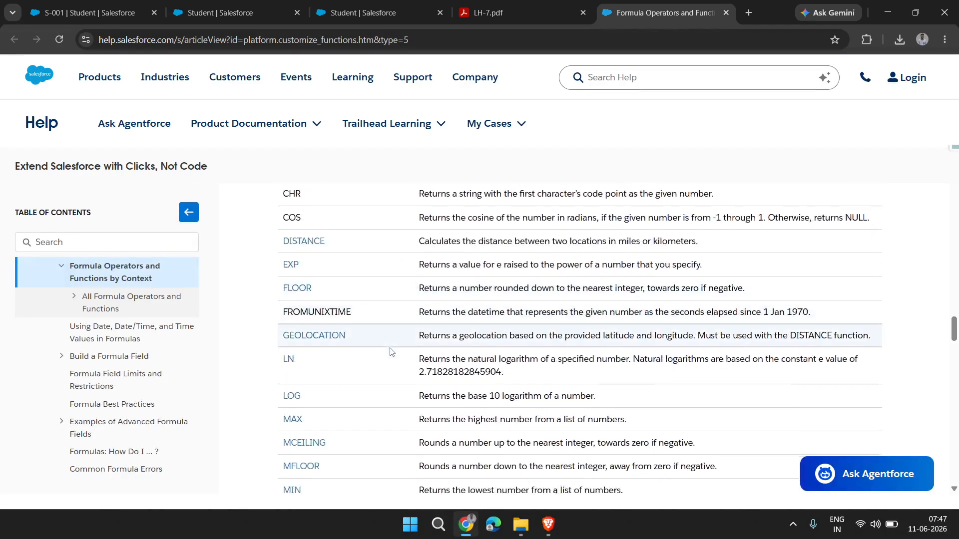
pyautogui.scroll(-20, 391, 352)
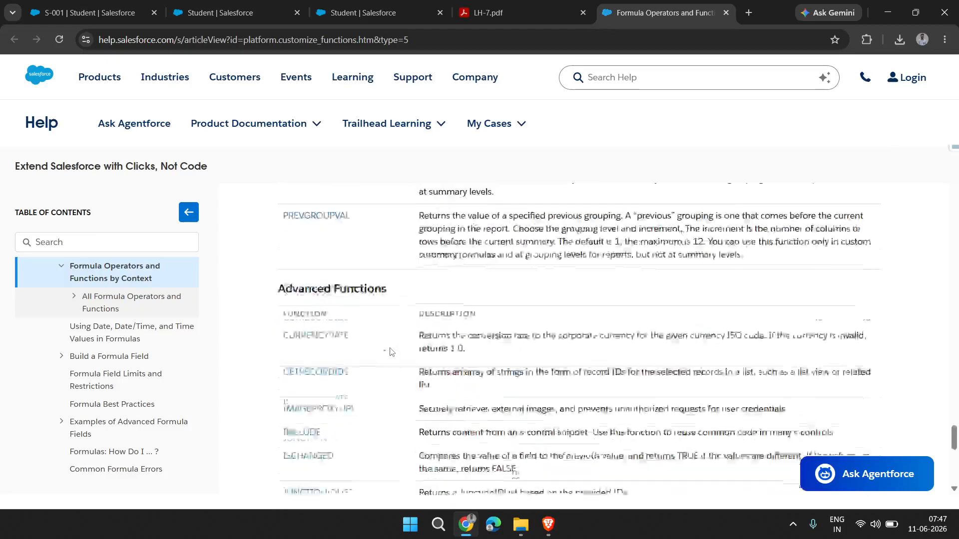
# Return to the Age formula, keep blank fields treated as zeroes, accept the default field-level security and save the field.
pyautogui.click(491, 4)
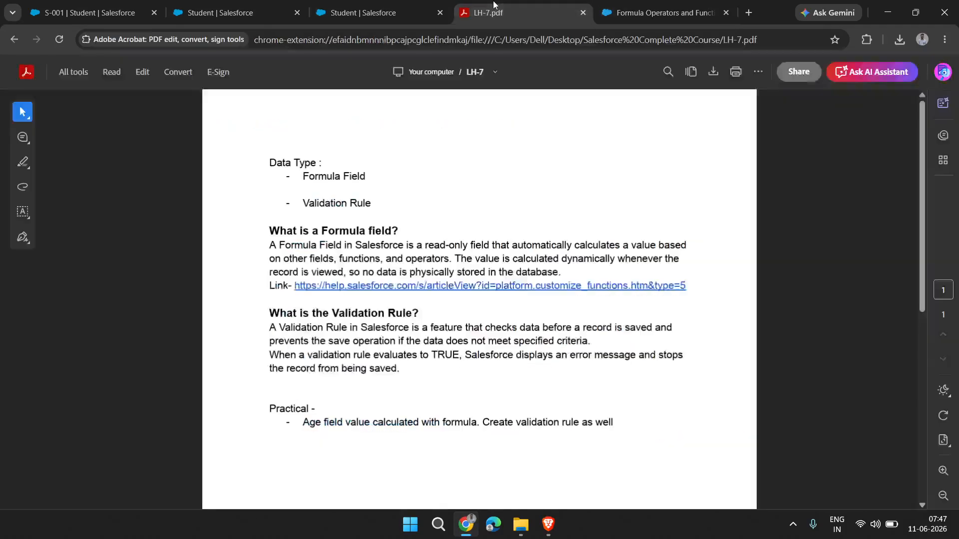
pyautogui.click(415, 4)
pyautogui.click(489, 9)
pyautogui.click(403, 7)
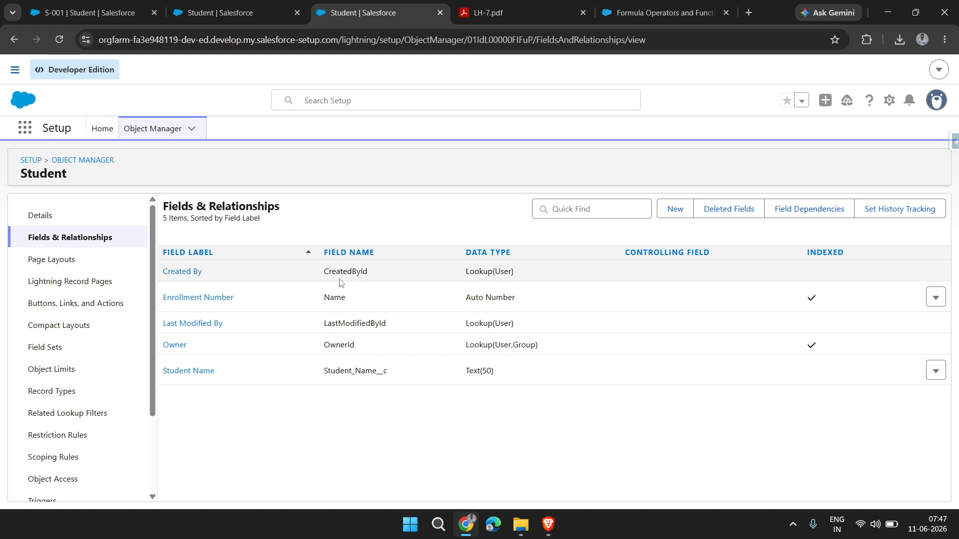
pyautogui.click(244, 7)
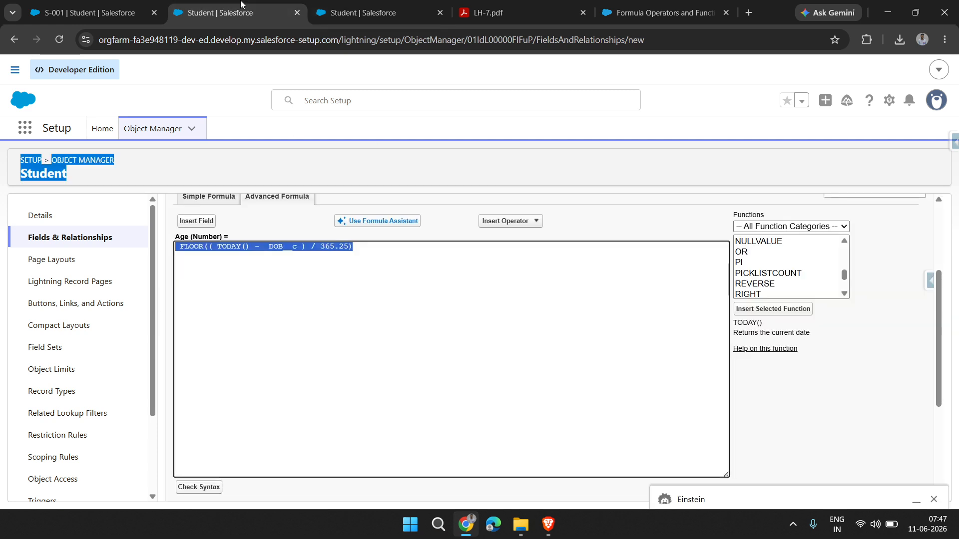
pyautogui.scroll(-3, 700, 368)
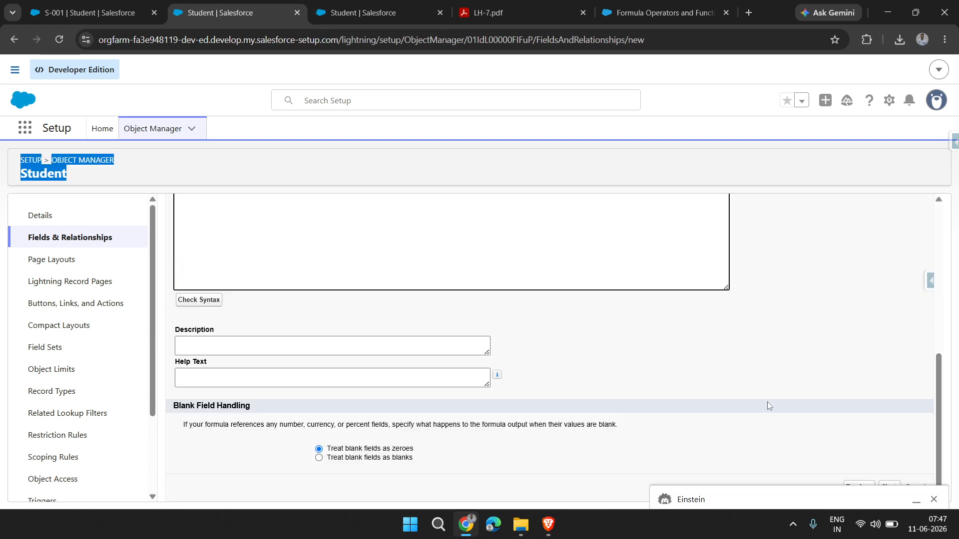
pyautogui.click(934, 499)
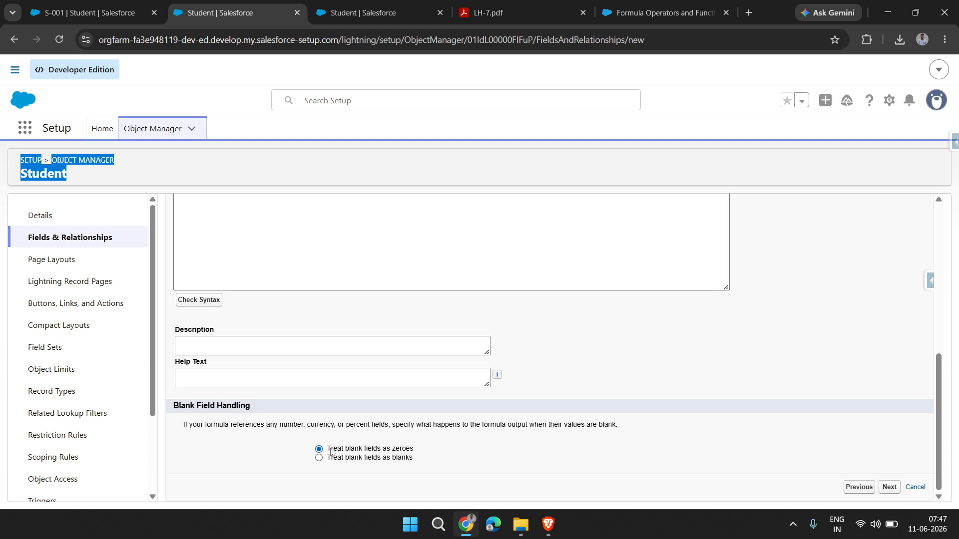
pyautogui.moveTo(329, 451); pyautogui.dragTo(436, 462)
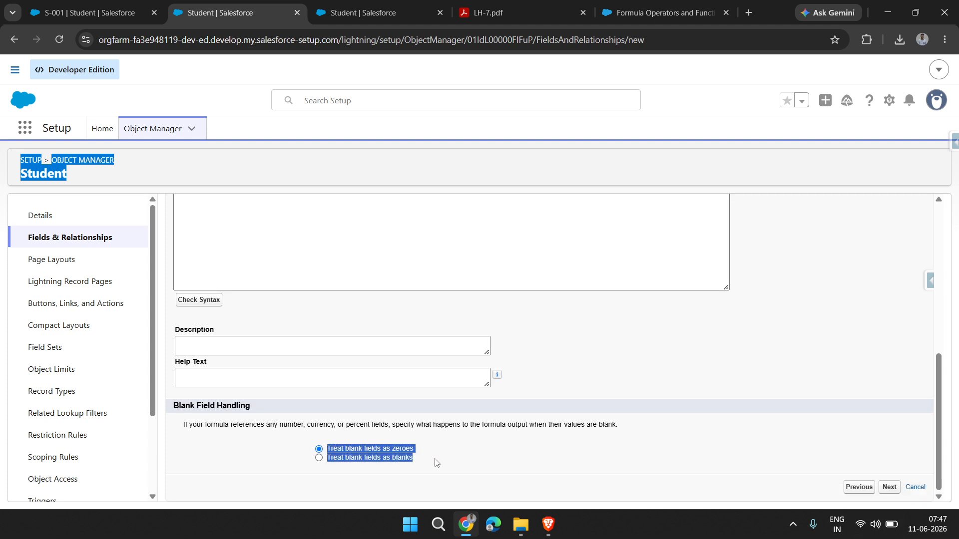
pyautogui.click(435, 463)
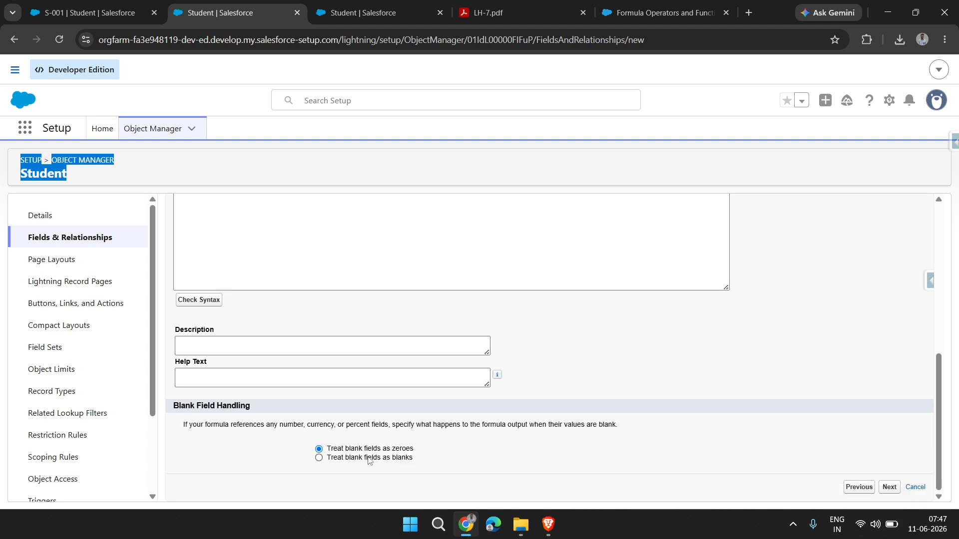
pyautogui.click(888, 487)
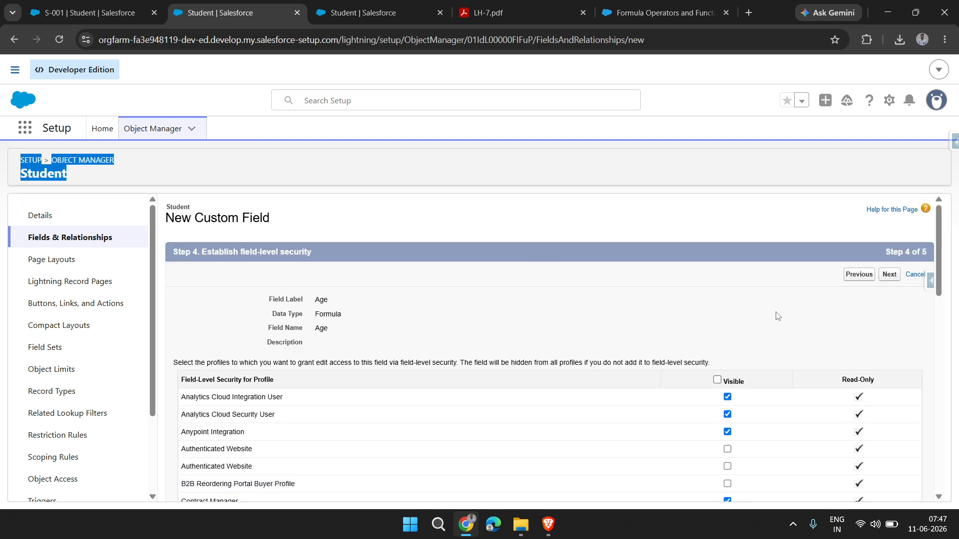
pyautogui.click(889, 274)
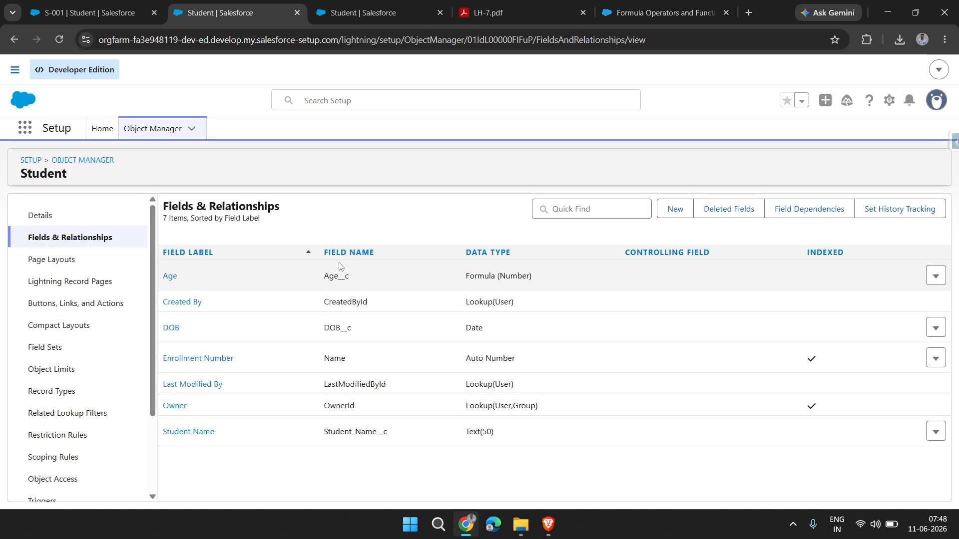
# Check the field names and data types of the DOB and Age fields in the Student object's field list.
pyautogui.doubleClick(336, 327)
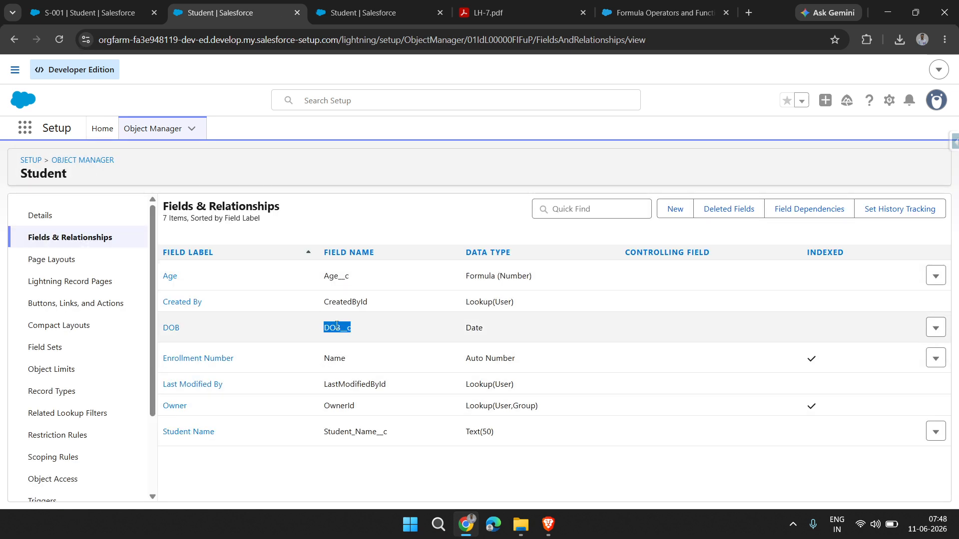
pyautogui.doubleClick(337, 277)
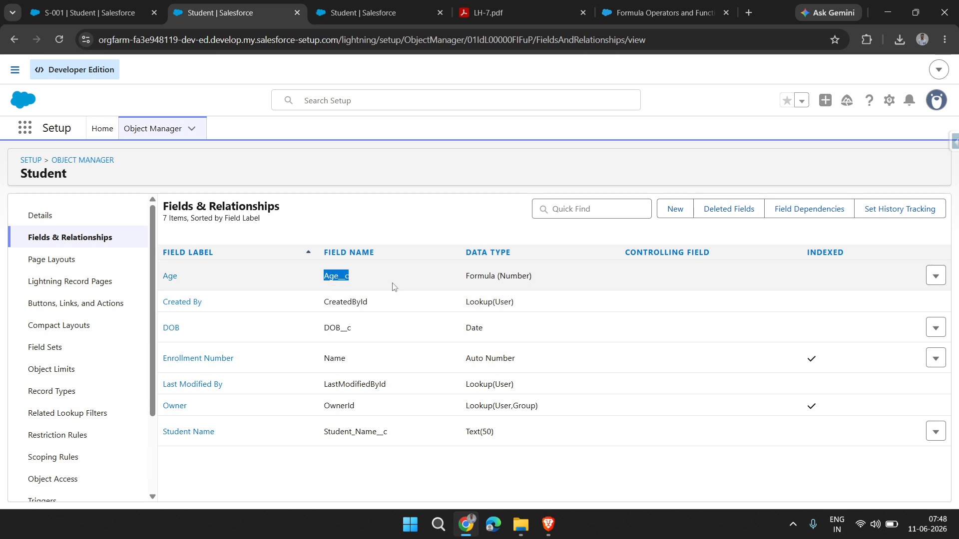
pyautogui.doubleClick(469, 328)
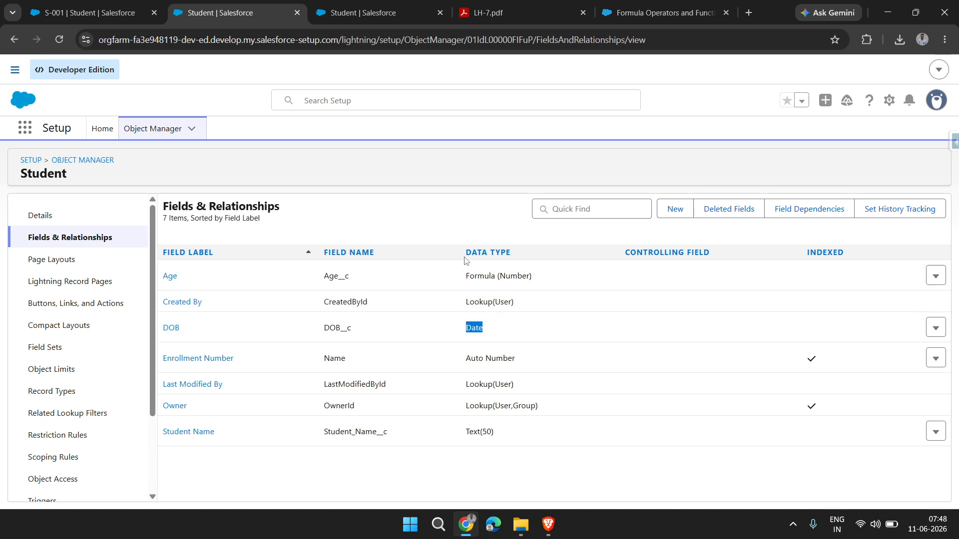
pyautogui.moveTo(465, 276); pyautogui.dragTo(568, 275)
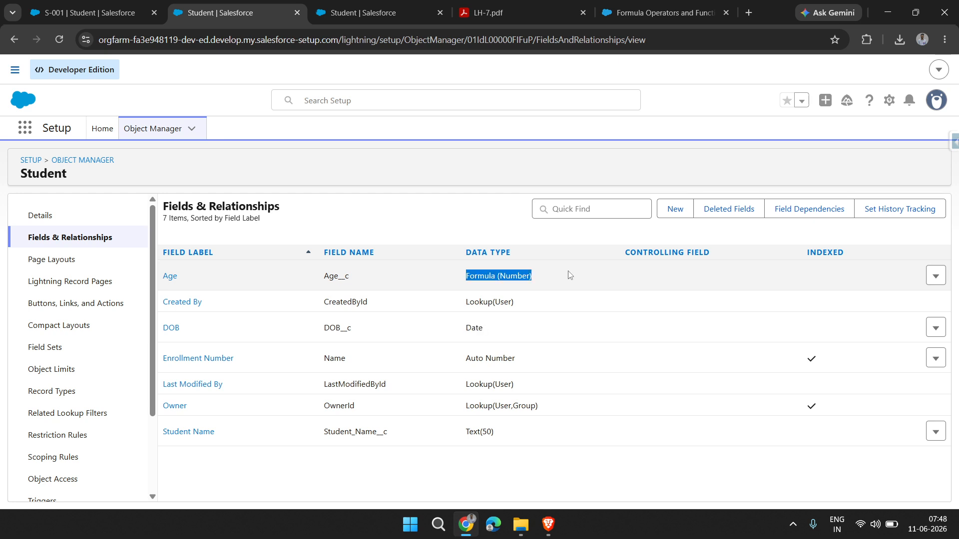
# Open the Students list in the Sales app, reload it and start a new Student record.
pyautogui.click(341, 18)
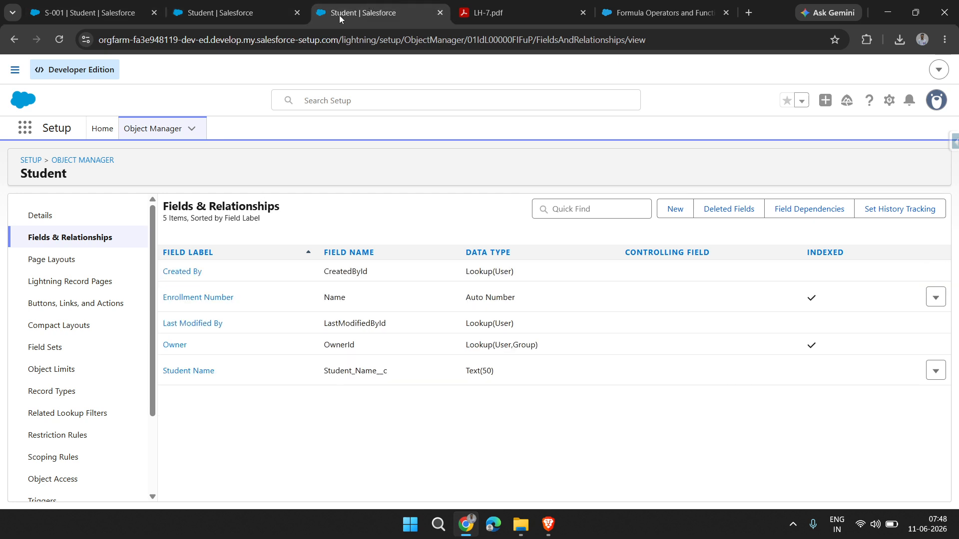
pyautogui.click(90, 13)
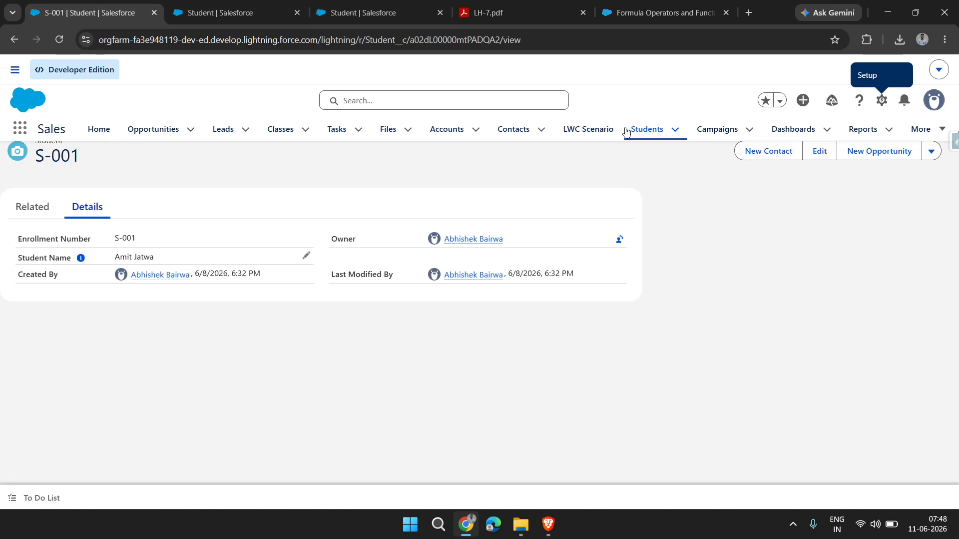
pyautogui.click(647, 129)
pyautogui.click(59, 41)
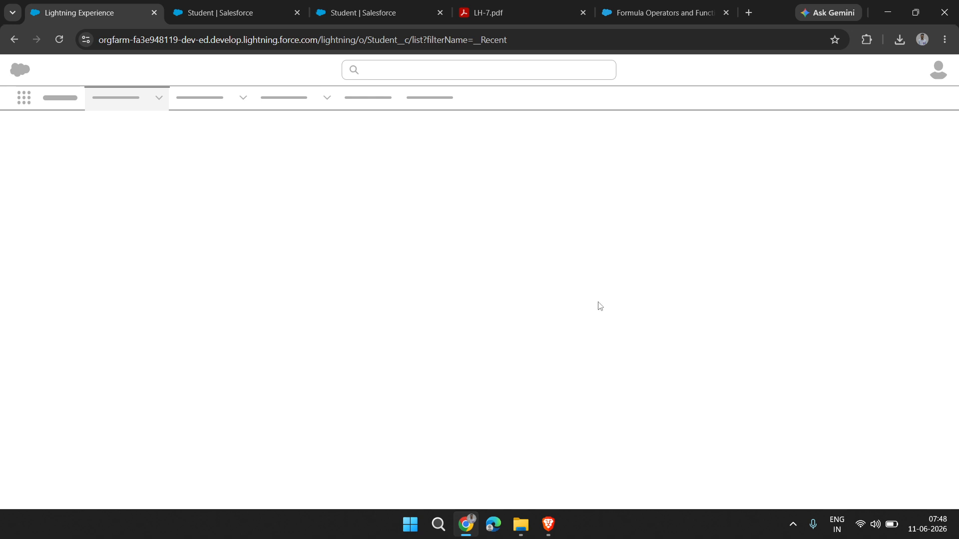
pyautogui.click(59, 40)
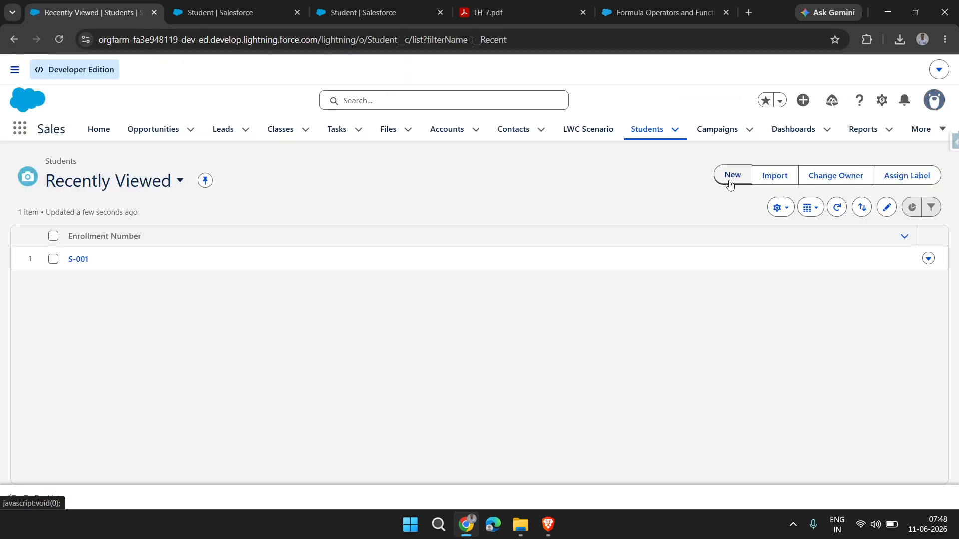
pyautogui.click(729, 182)
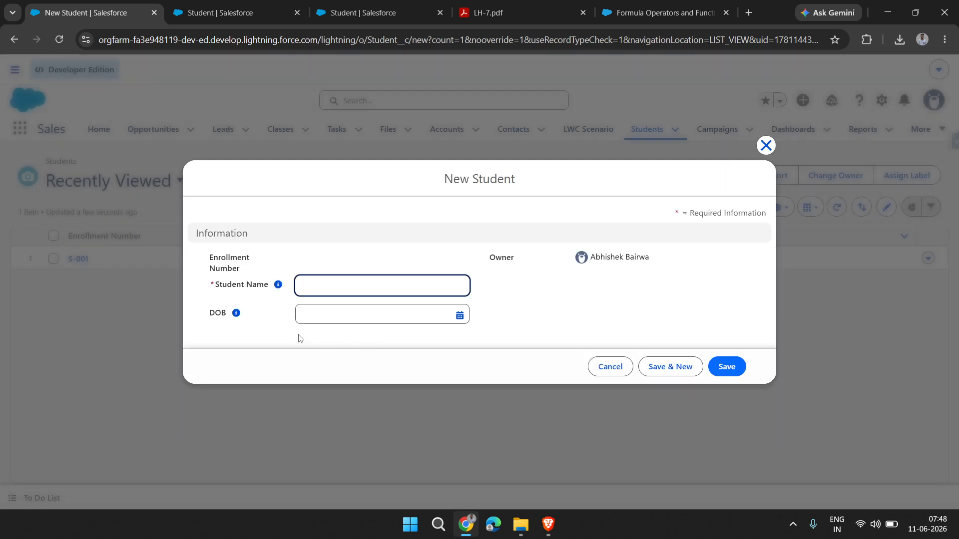
# Enter the student's full name in the Student Name field of the new record.
pyautogui.moveTo(235, 313)
pyautogui.click(214, 292)
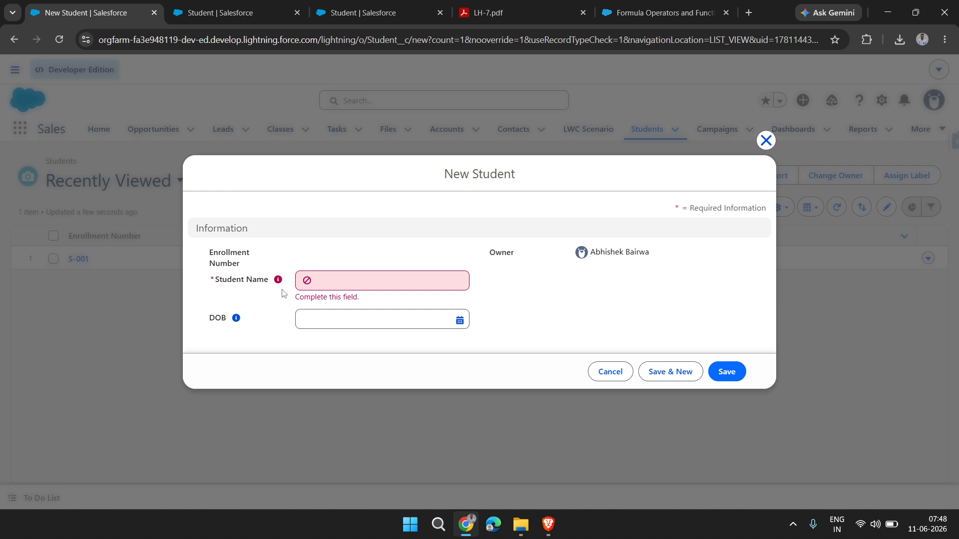
pyautogui.click(372, 280)
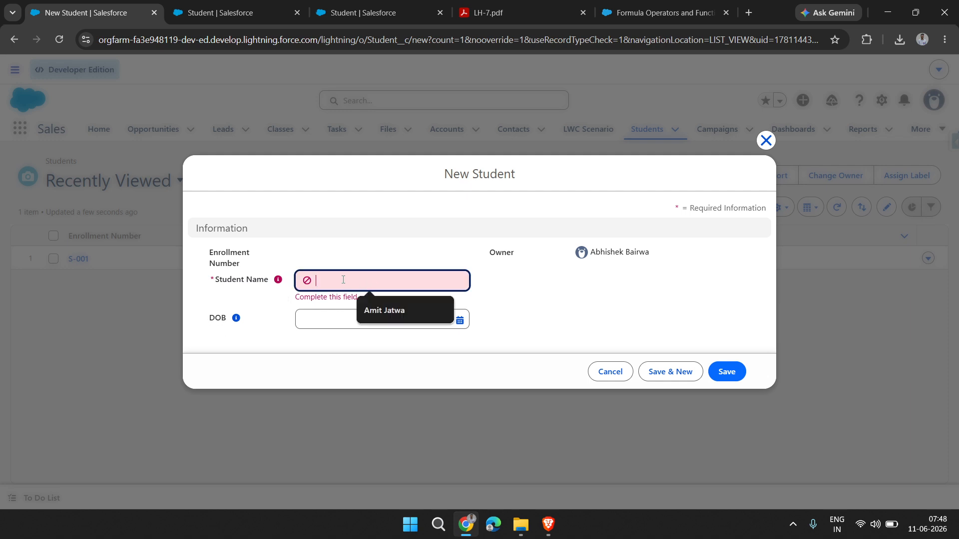
pyautogui.click(266, 306)
pyautogui.click(369, 289)
pyautogui.write('Arvind Sharma')
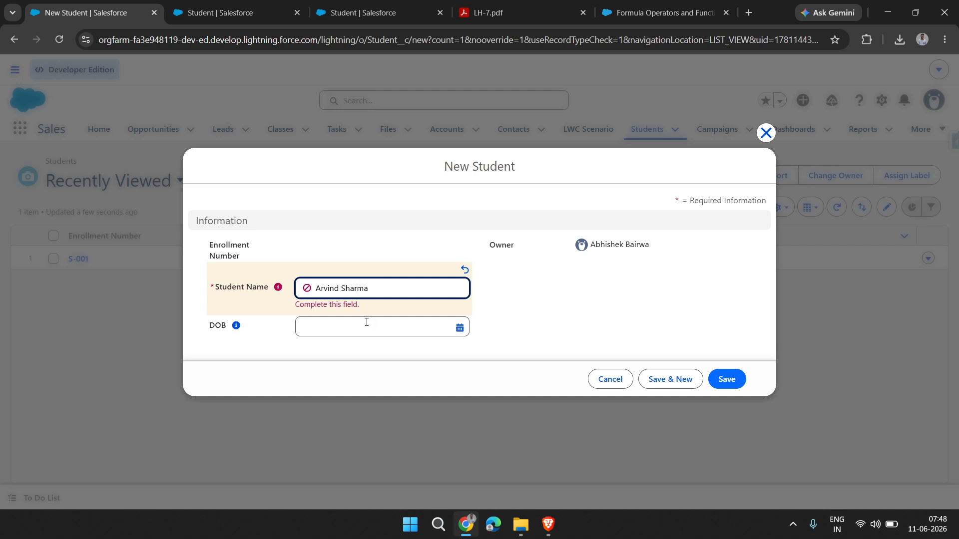
# Choose the student's date of birth in the DOB field and save the new Student record.
pyautogui.click(366, 322)
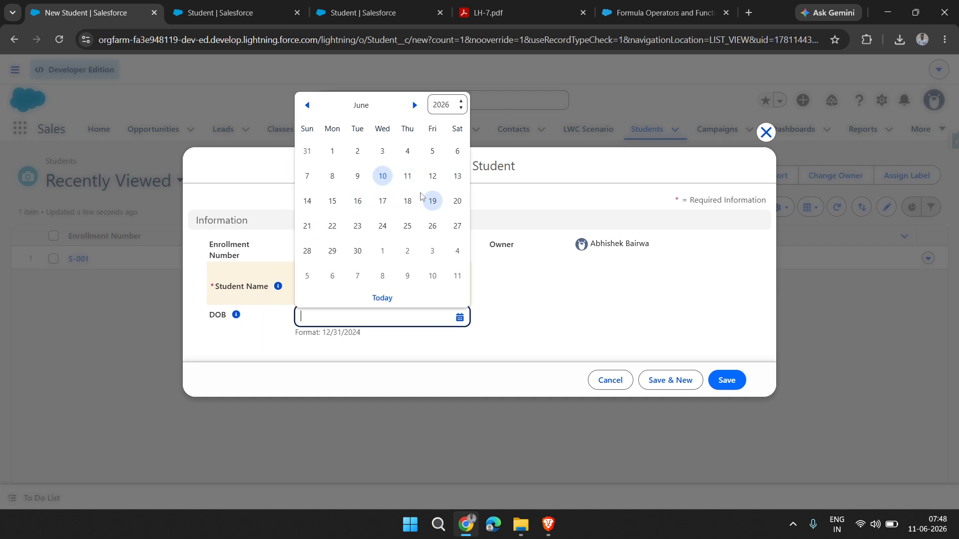
pyautogui.click(436, 106)
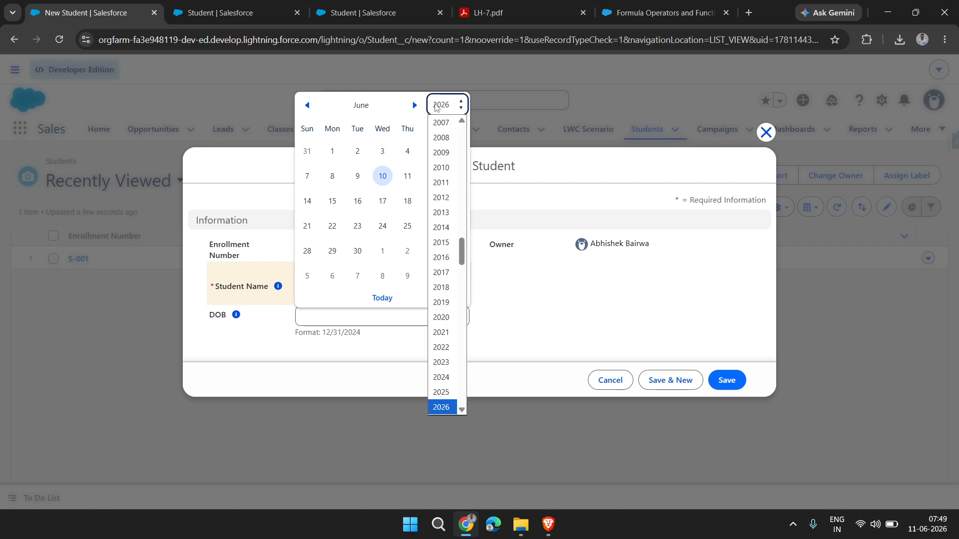
pyautogui.click(440, 166)
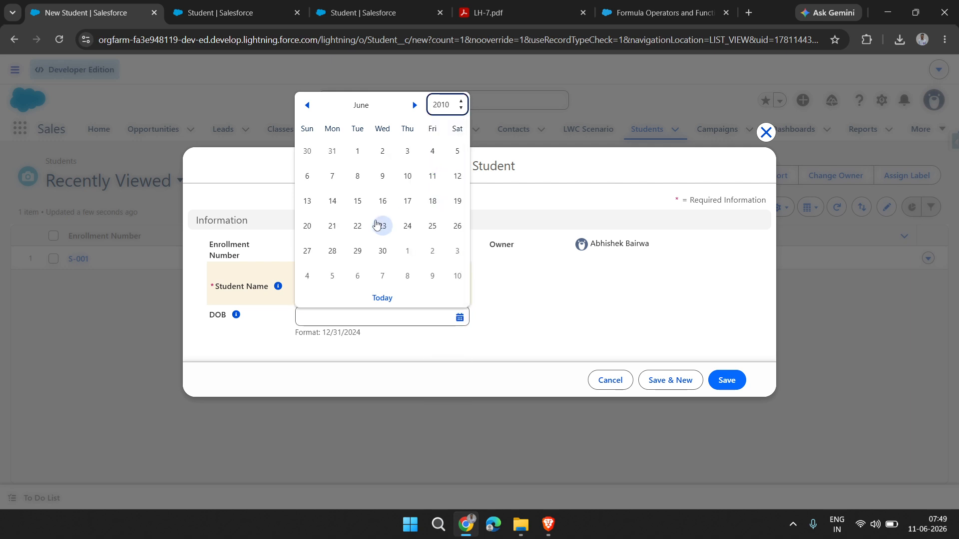
pyautogui.click(407, 178)
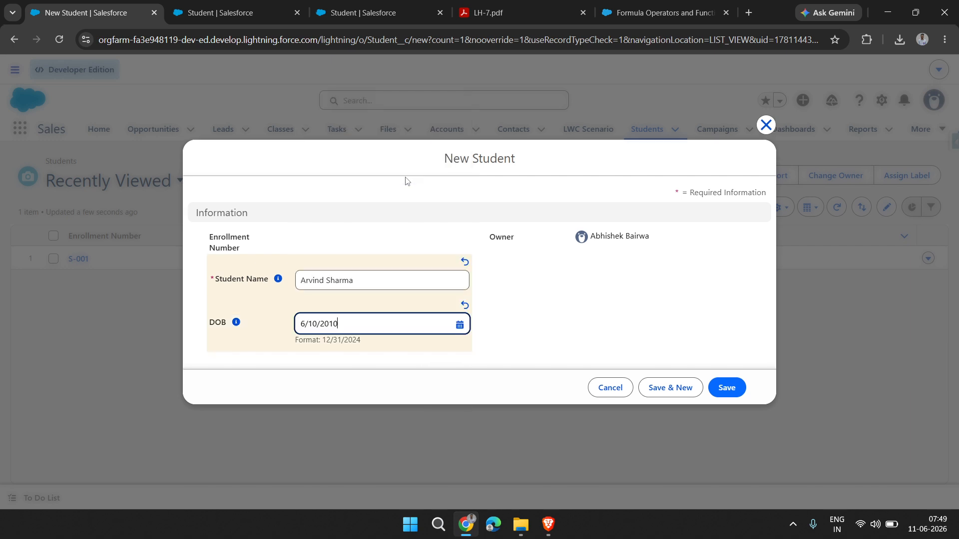
pyautogui.click(579, 325)
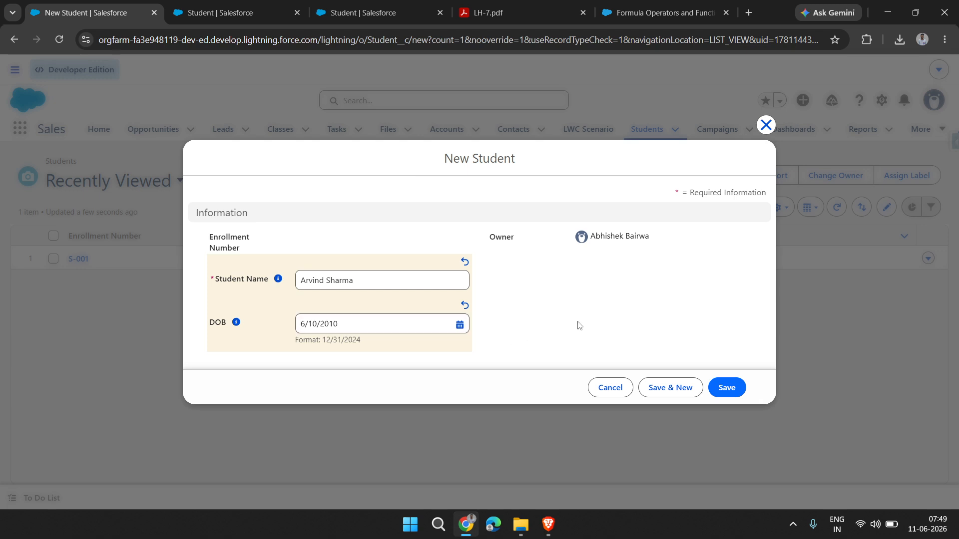
pyautogui.click(727, 381)
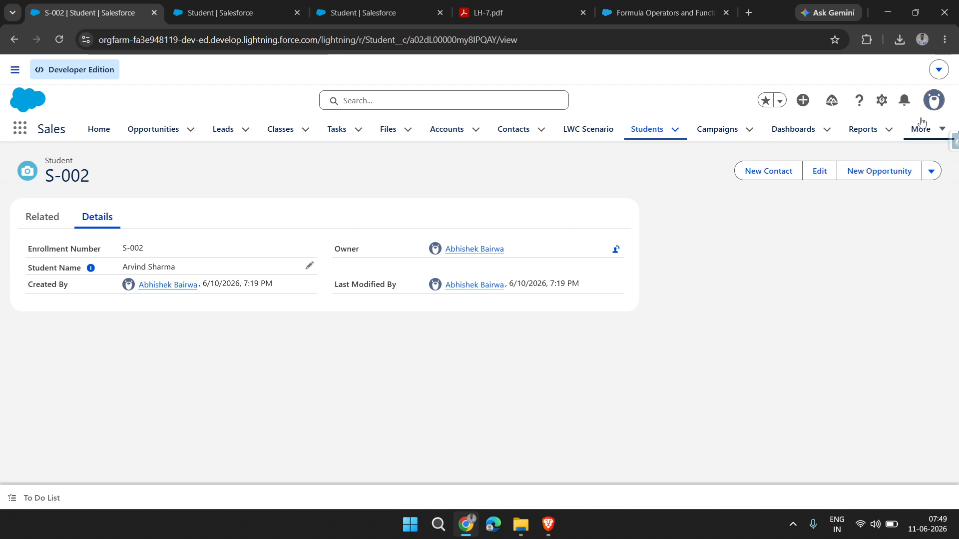
# Switch the display density to Comfy with a page refresh and check the DOB and Age fields on the Student record.
pyautogui.click(929, 102)
pyautogui.click(784, 234)
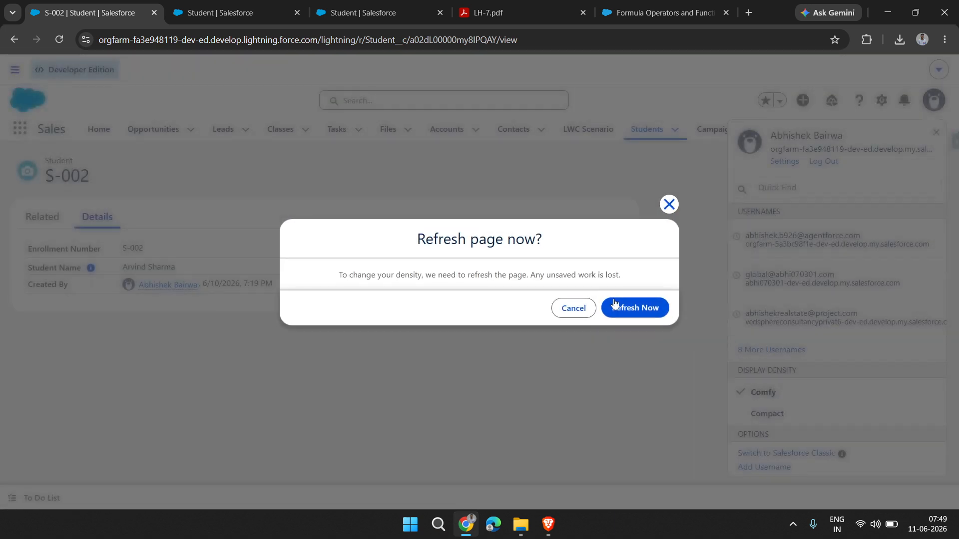
pyautogui.click(615, 303)
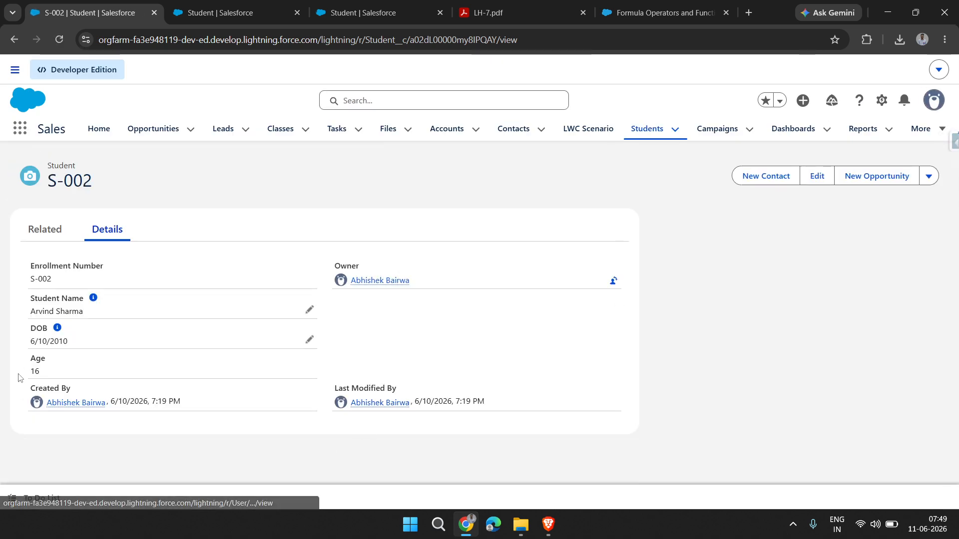
pyautogui.moveTo(30, 371); pyautogui.dragTo(49, 372)
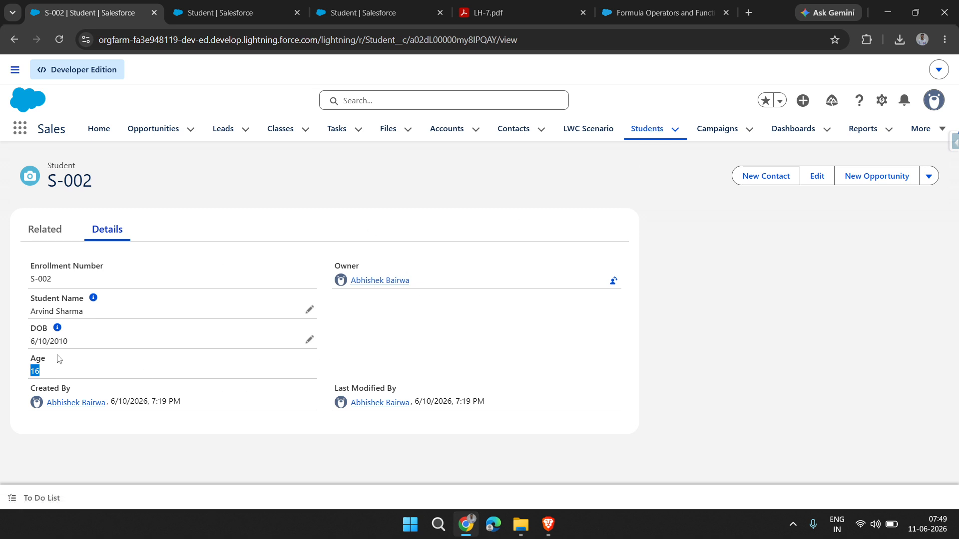
pyautogui.moveTo(33, 359); pyautogui.dragTo(87, 372)
pyautogui.moveTo(30, 330); pyautogui.dragTo(68, 341)
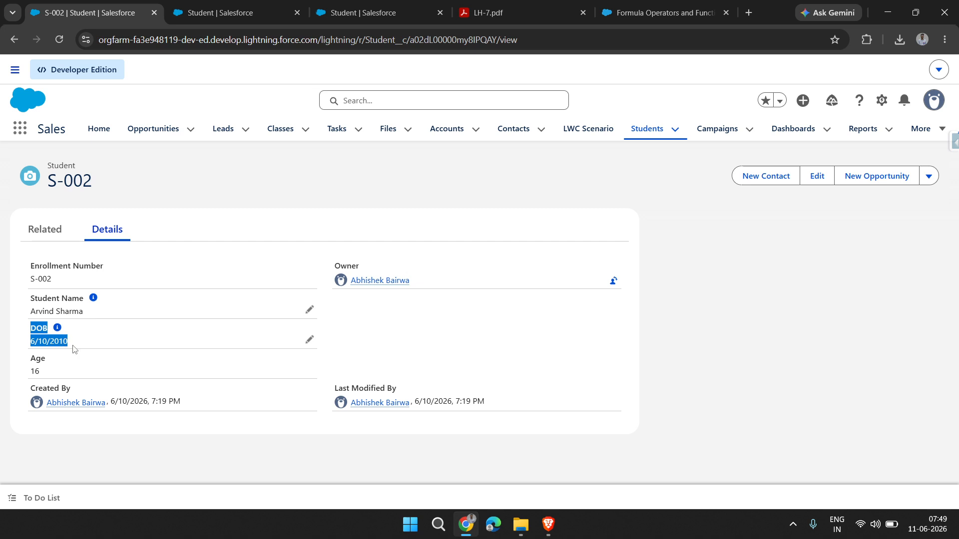
pyautogui.moveTo(34, 361); pyautogui.dragTo(54, 374)
pyautogui.doubleClick(48, 375)
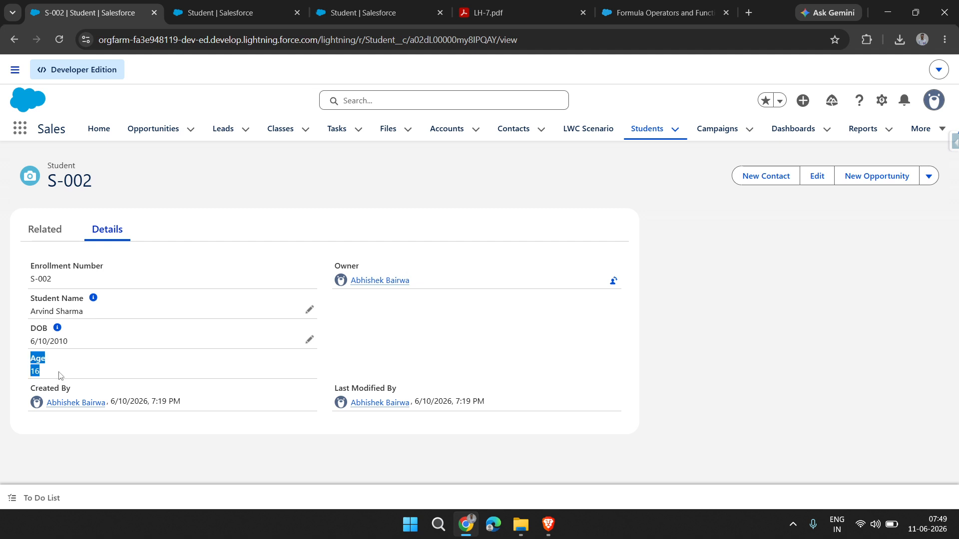
# Change this Student record's DOB to a date ten years earlier, save it and check the recalculated Age.
pyautogui.click(309, 340)
pyautogui.click(237, 379)
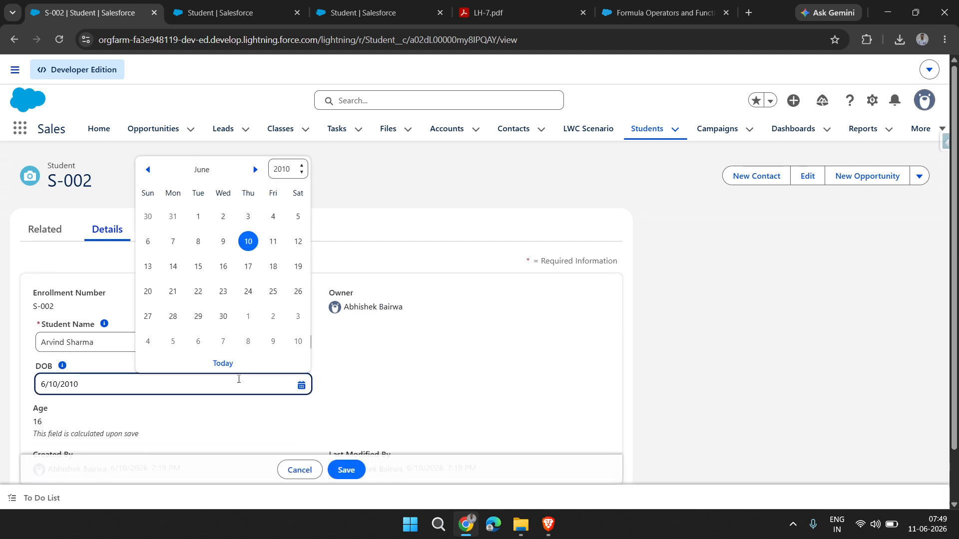
pyautogui.click(285, 168)
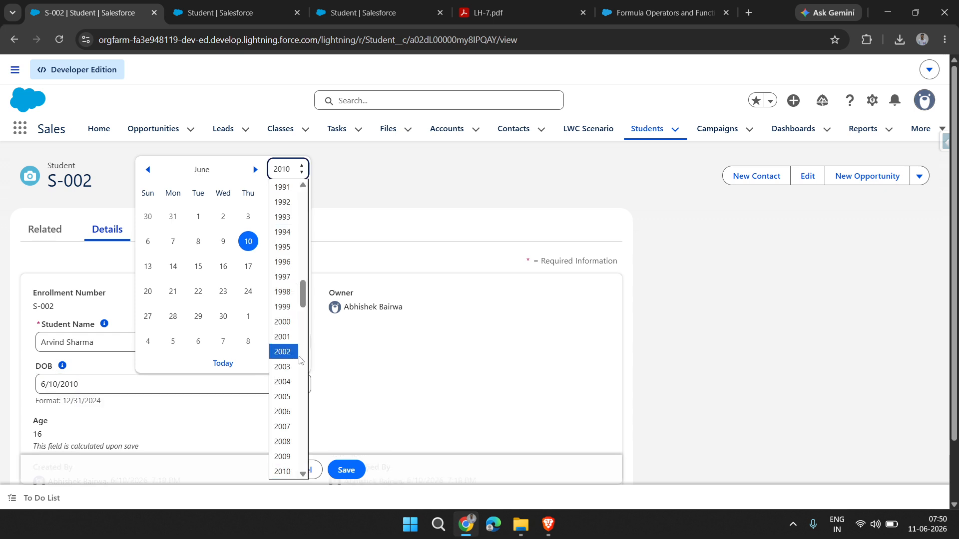
pyautogui.click(284, 322)
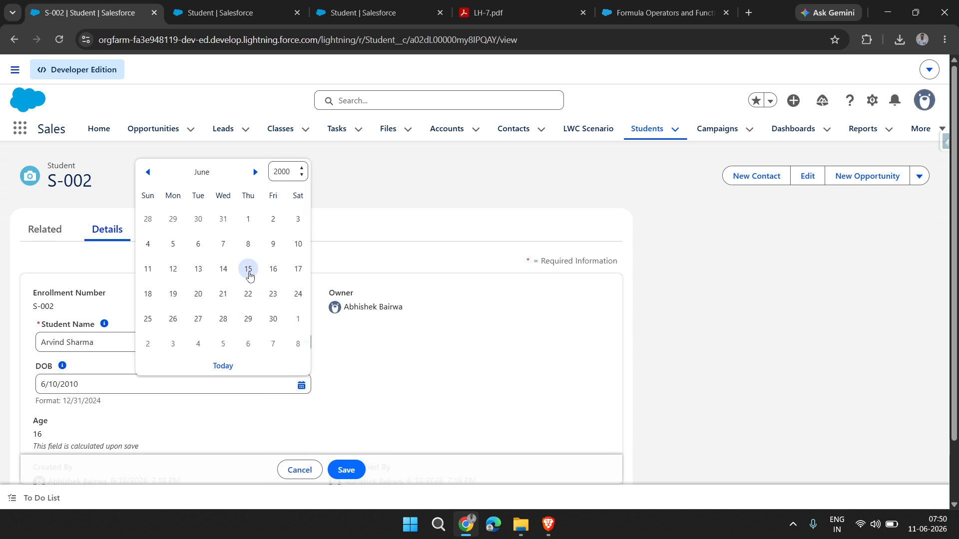
pyautogui.click(248, 270)
pyautogui.click(347, 469)
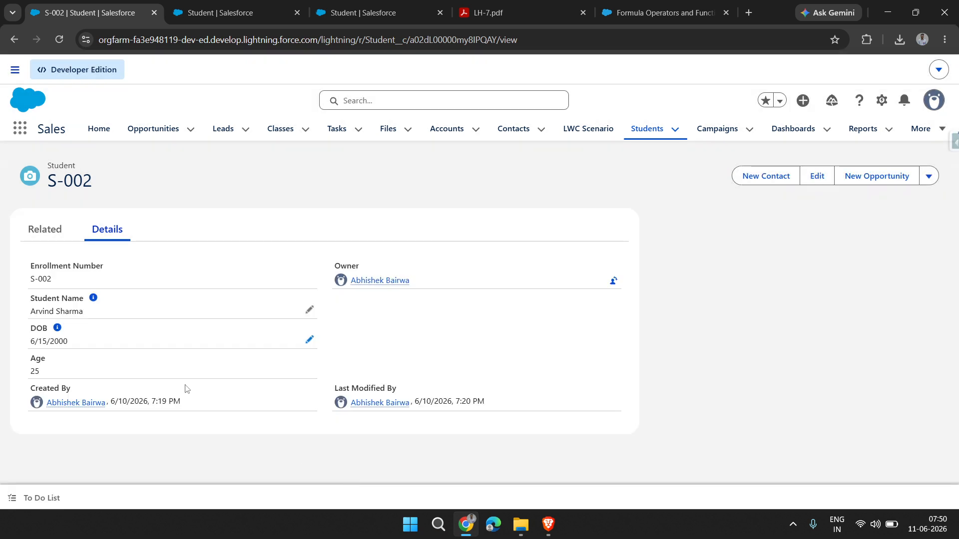
pyautogui.moveTo(29, 369); pyautogui.dragTo(45, 380)
# Create another Student record from the Students list with only the student's full name, leaving DOB empty, and save it.
pyautogui.click(650, 123)
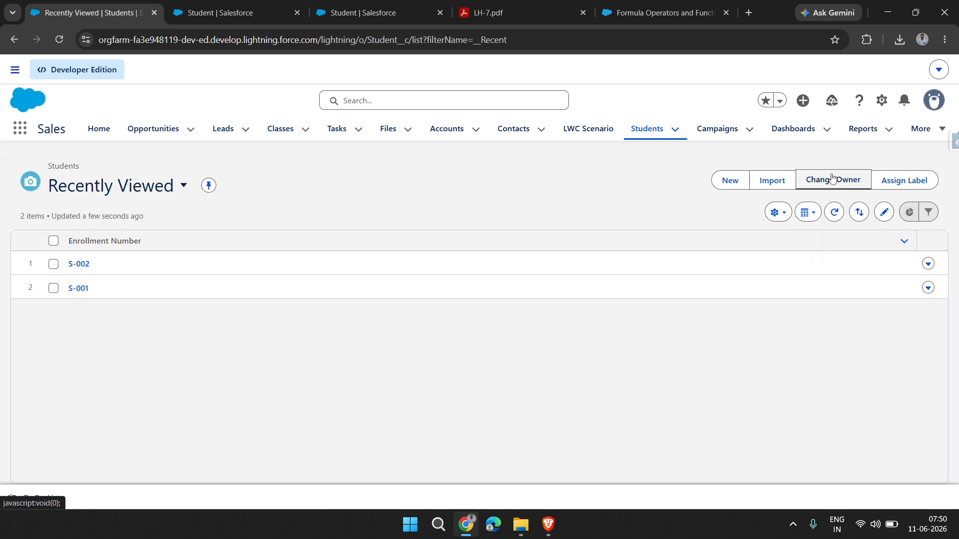
pyautogui.click(729, 191)
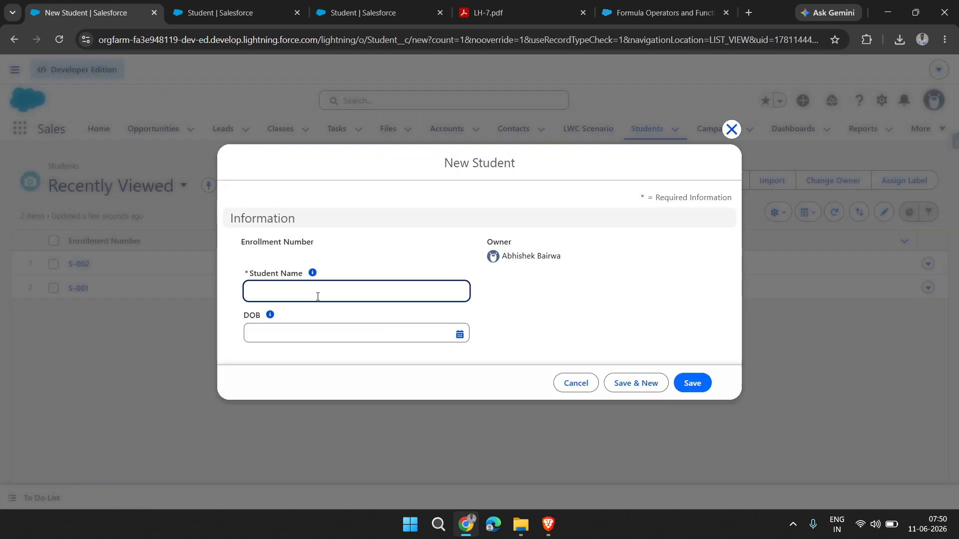
pyautogui.write('Netu Sigh')
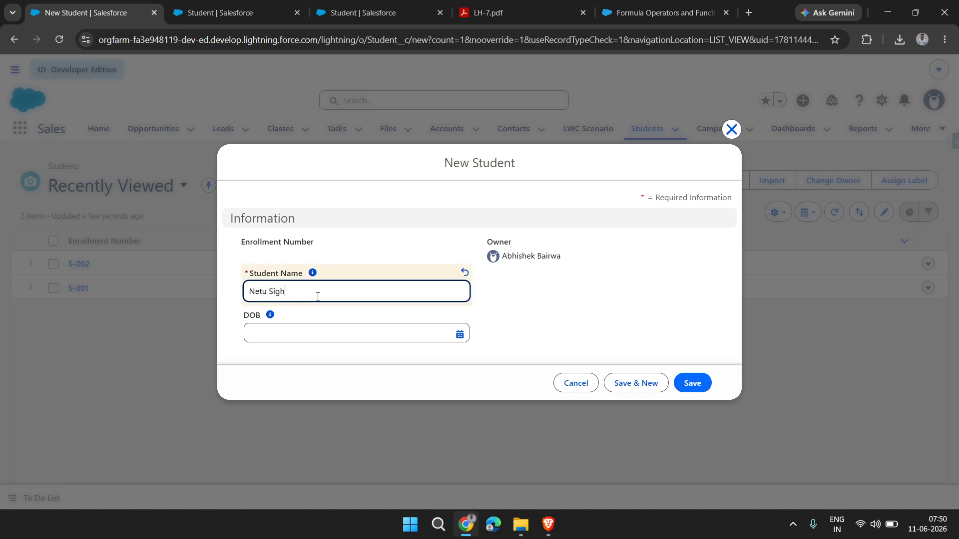
pyautogui.click(322, 340)
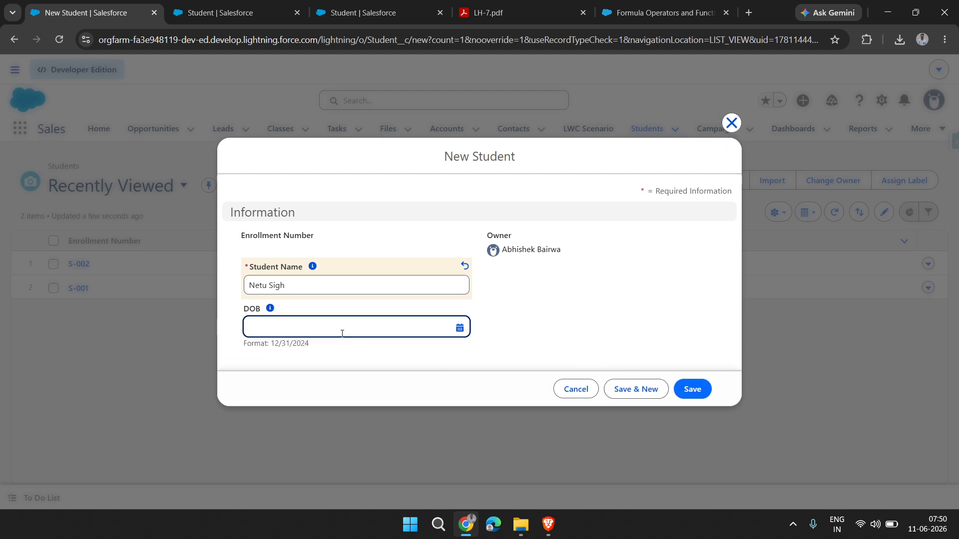
pyautogui.moveTo(245, 317); pyautogui.dragTo(263, 316)
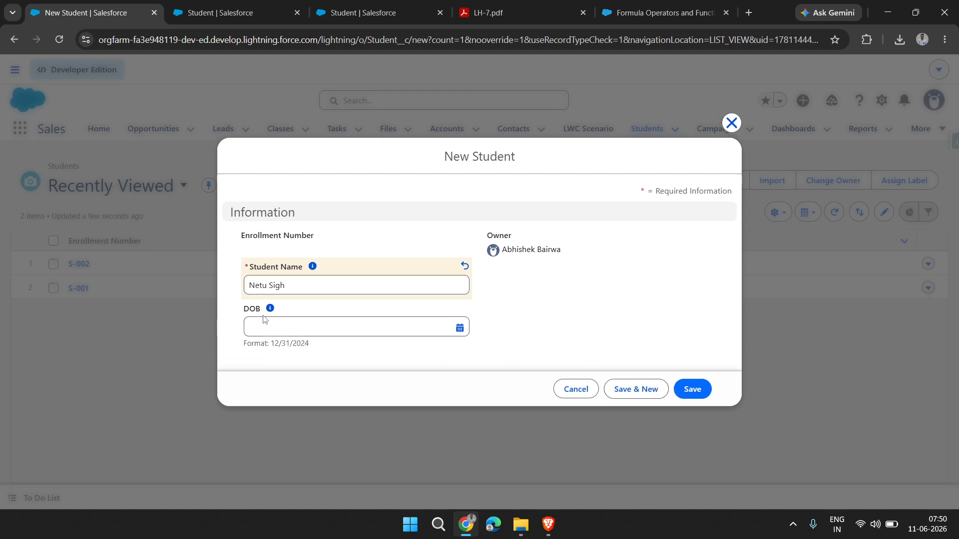
pyautogui.click(683, 376)
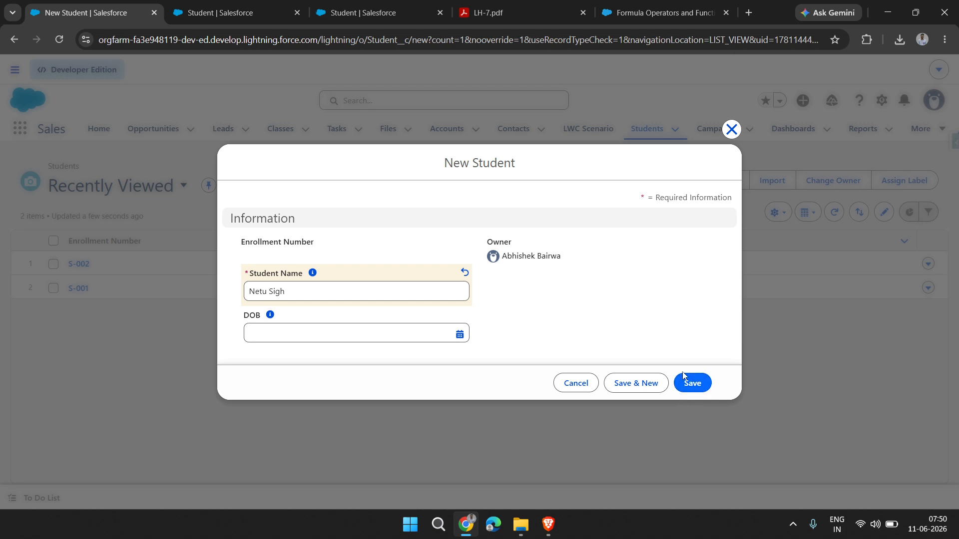
pyautogui.click(684, 376)
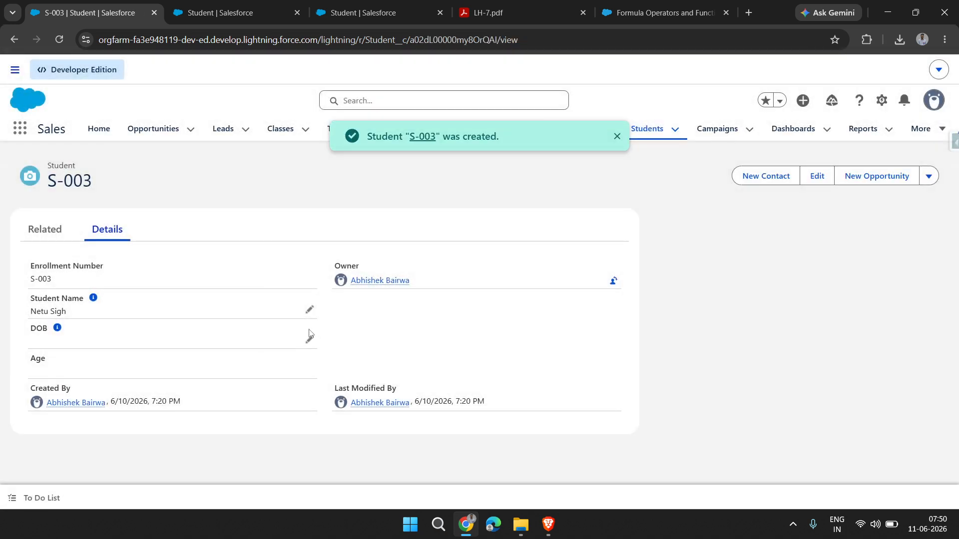
# Set the new Student record's DOB to a future date, save it and check how Age is calculated.
pyautogui.click(310, 341)
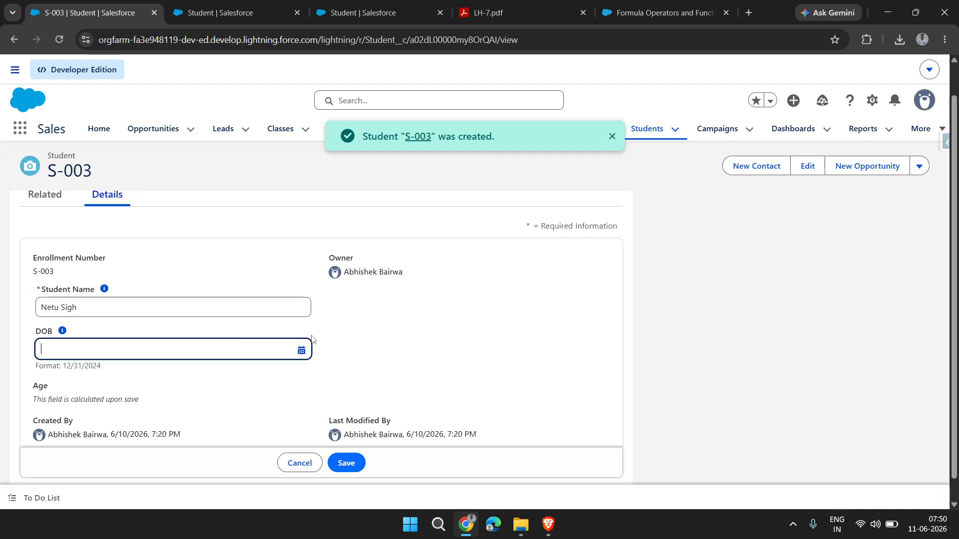
pyautogui.click(170, 356)
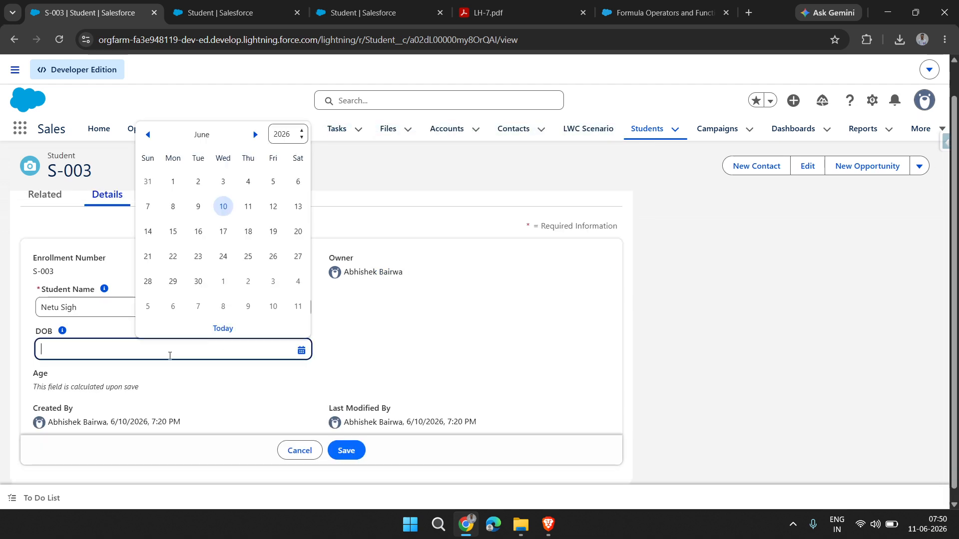
pyautogui.click(282, 134)
pyautogui.scroll(-3, 285, 424)
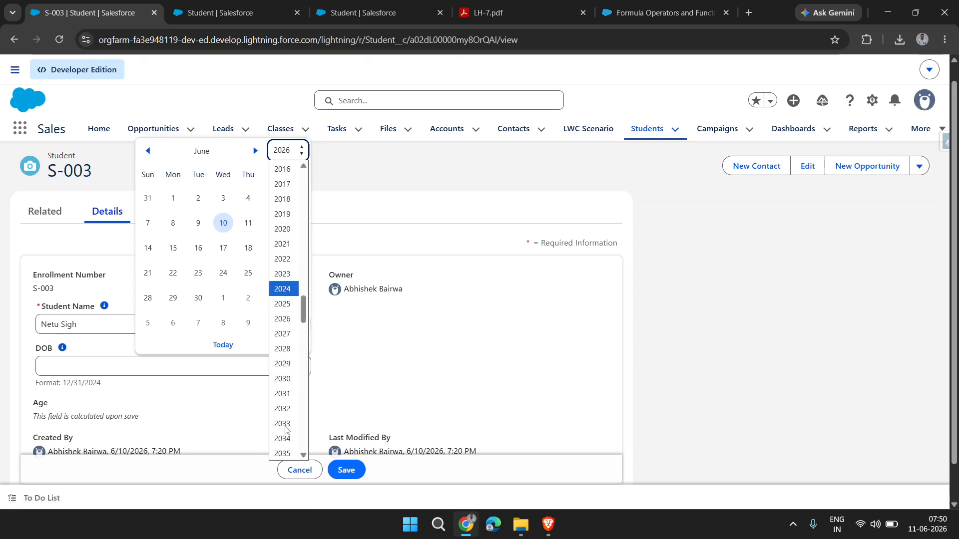
pyautogui.click(284, 426)
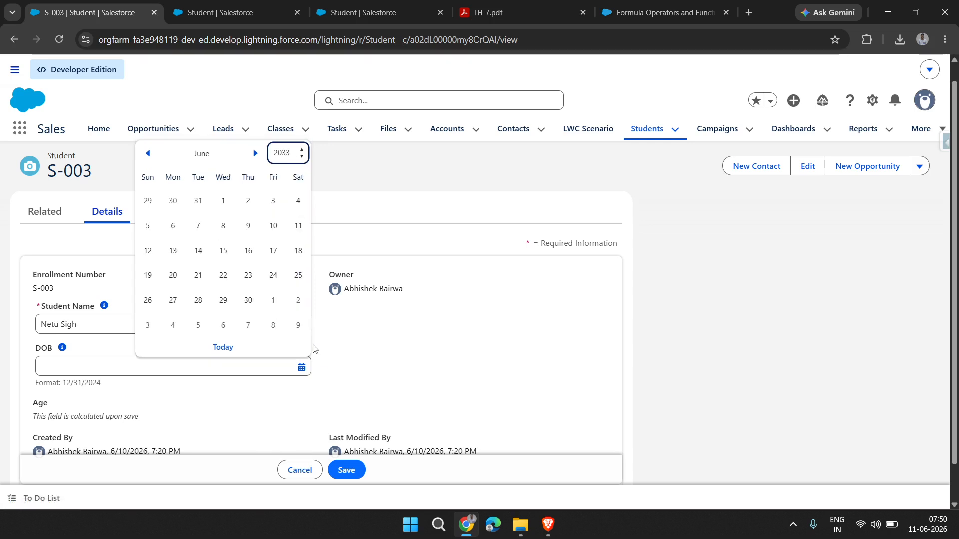
pyautogui.click(246, 253)
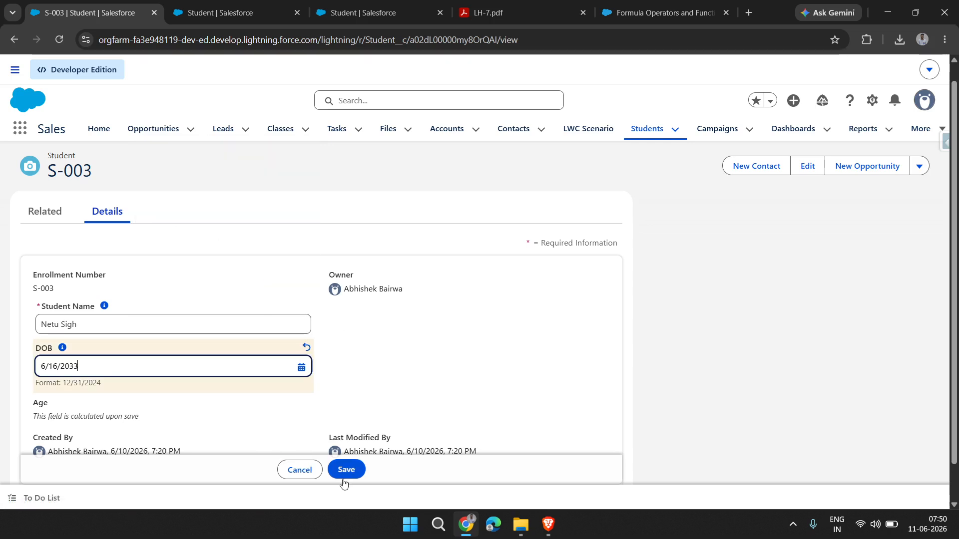
pyautogui.click(346, 469)
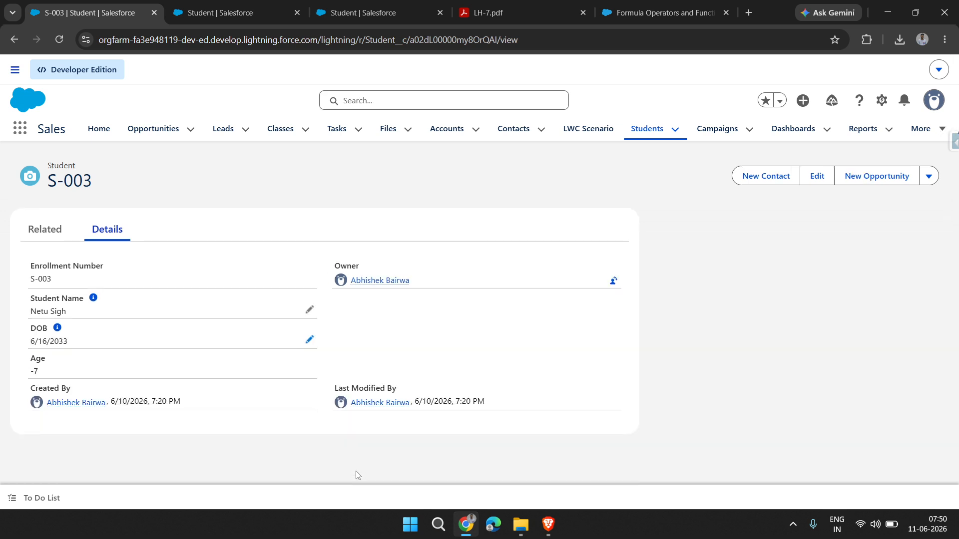
pyautogui.moveTo(41, 374); pyautogui.dragTo(8, 374)
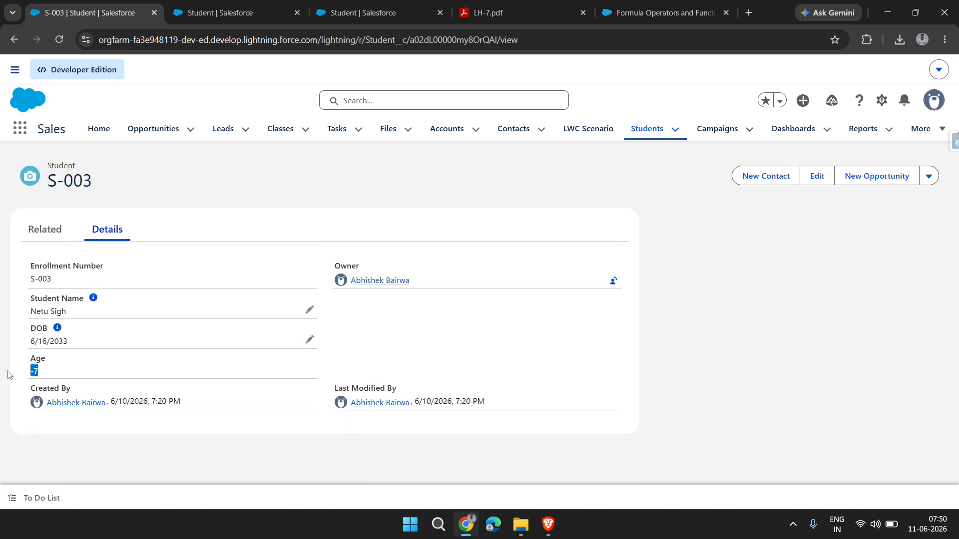
# Replace the future DOB on this Student record with a valid past date of birth and save the record.
pyautogui.click(309, 339)
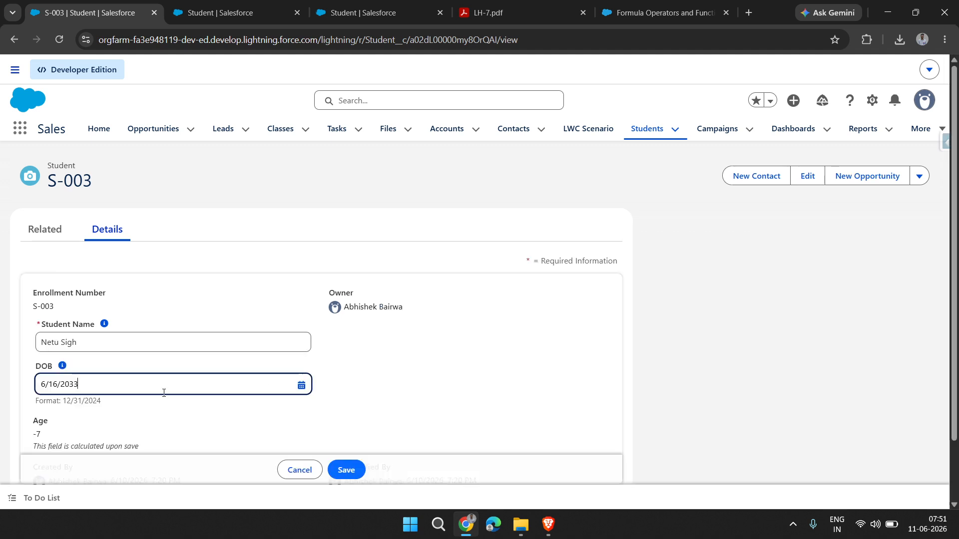
pyautogui.click(142, 385)
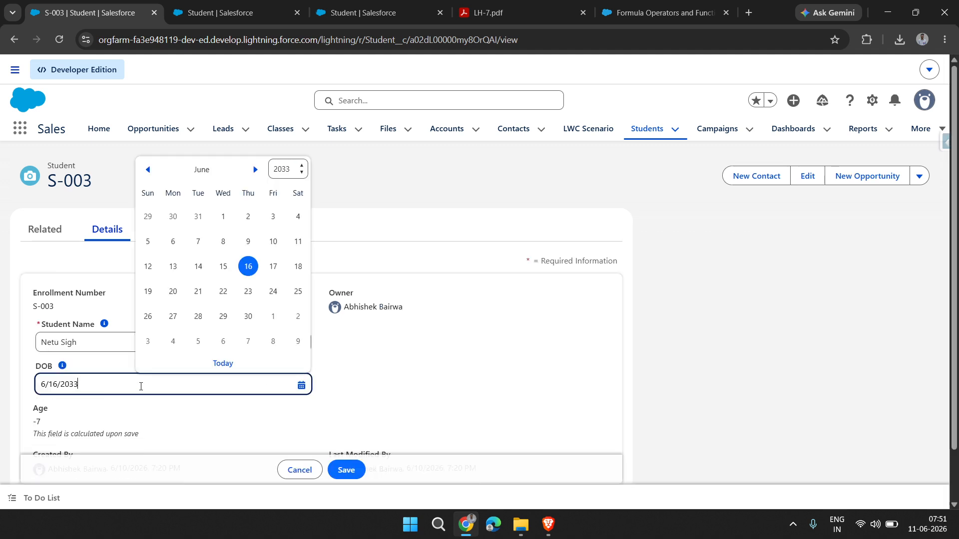
pyautogui.click(149, 170)
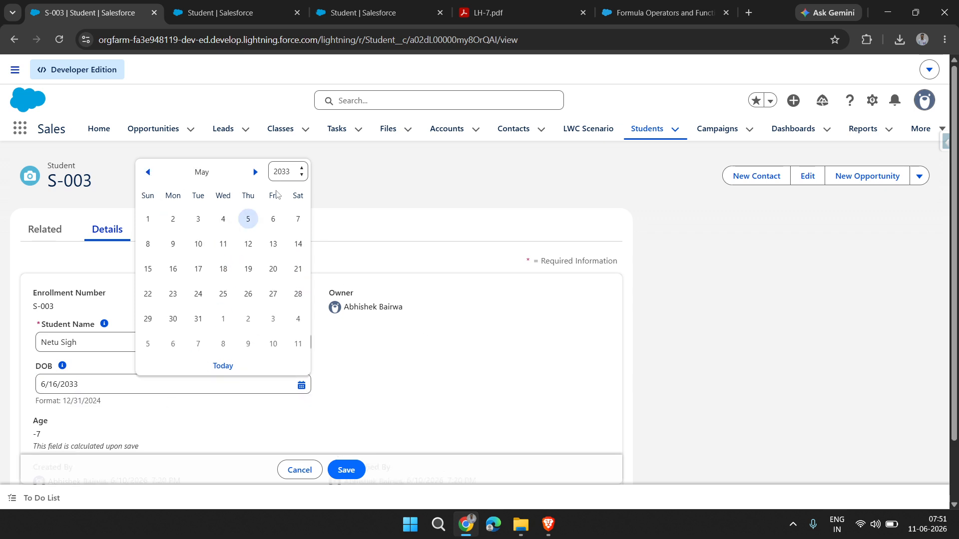
pyautogui.click(291, 173)
pyautogui.scroll(3, 293, 278)
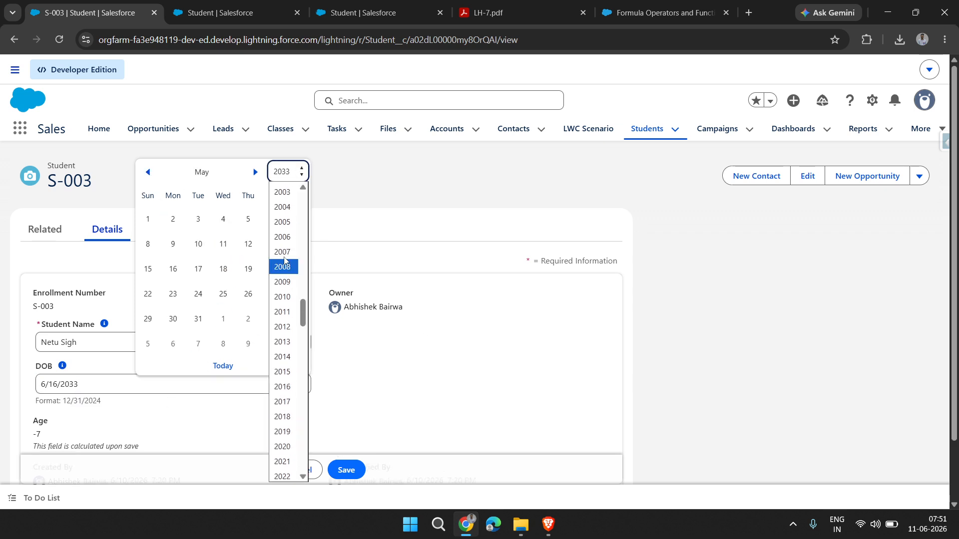
pyautogui.click(283, 252)
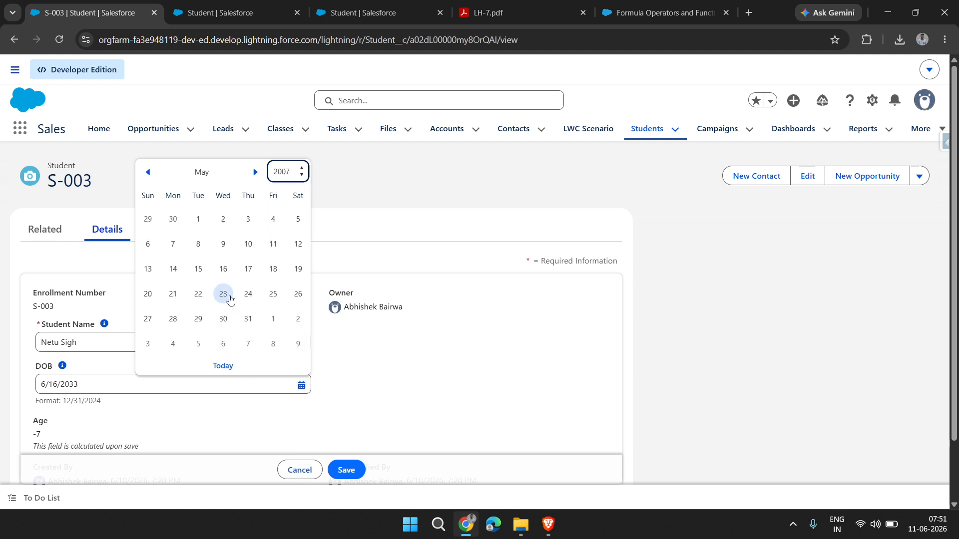
pyautogui.click(223, 294)
pyautogui.click(348, 477)
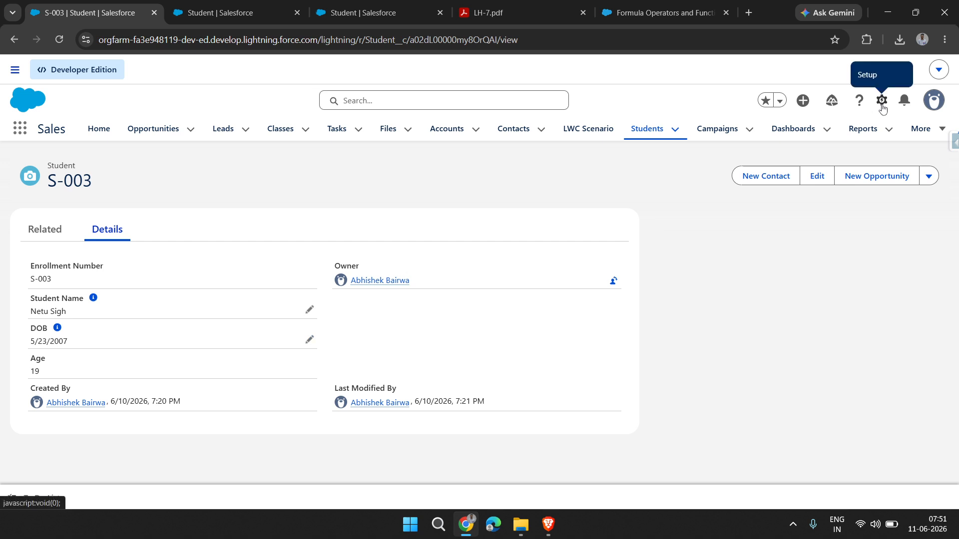
# Switch to the LH-7.pdf notes and read the definition of a validation rule, including what happens when it evaluates to TRUE.
pyautogui.click(881, 105)
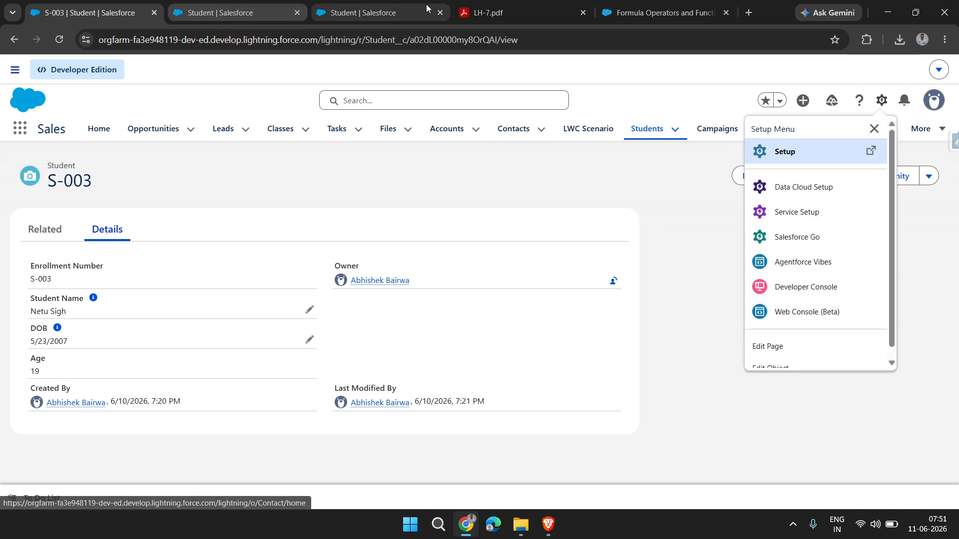
pyautogui.click(486, 13)
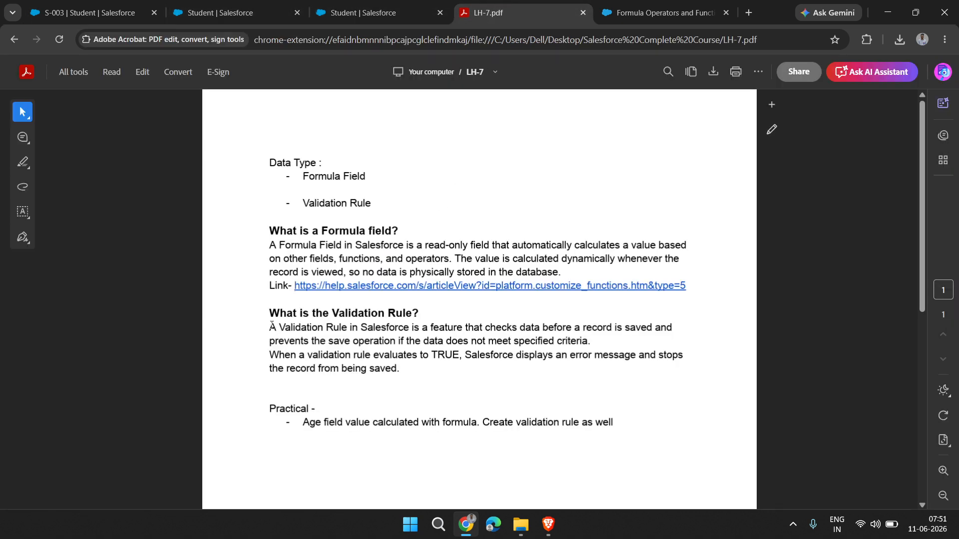
pyautogui.moveTo(272, 327); pyautogui.dragTo(533, 345)
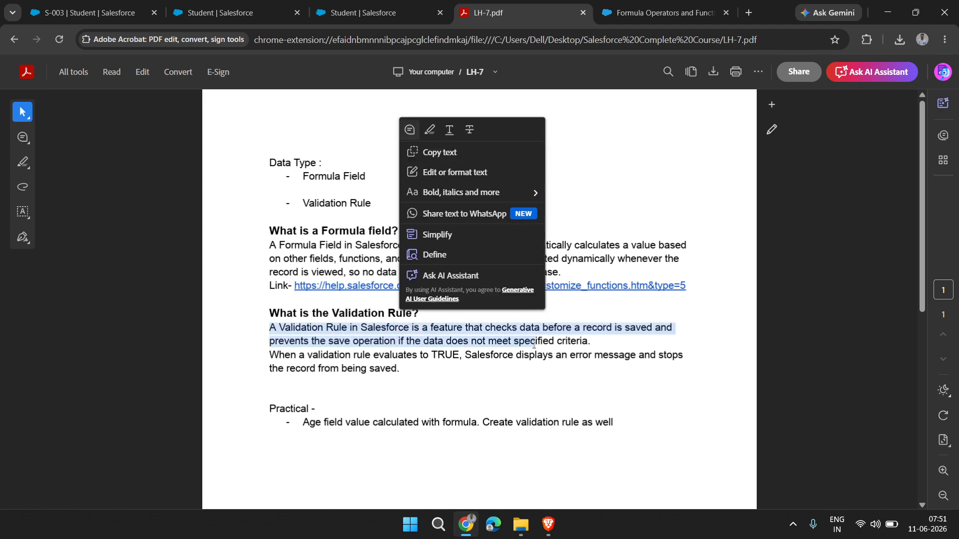
pyautogui.click(533, 345)
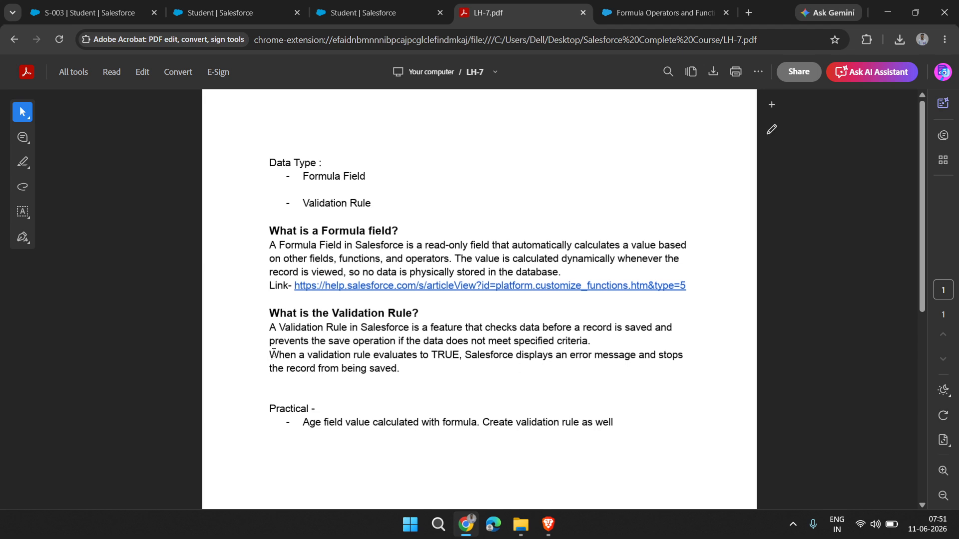
pyautogui.moveTo(270, 354); pyautogui.dragTo(402, 375)
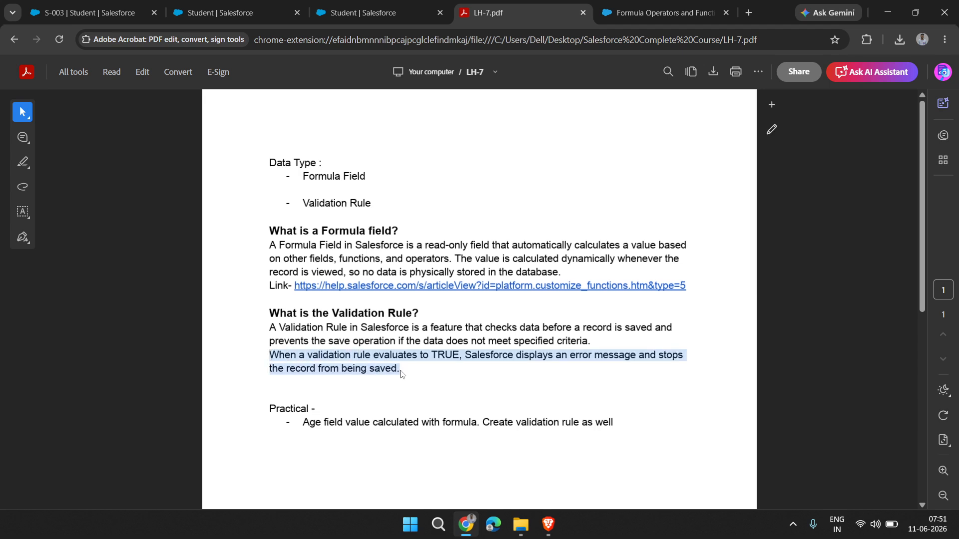
pyautogui.rightClick(401, 370)
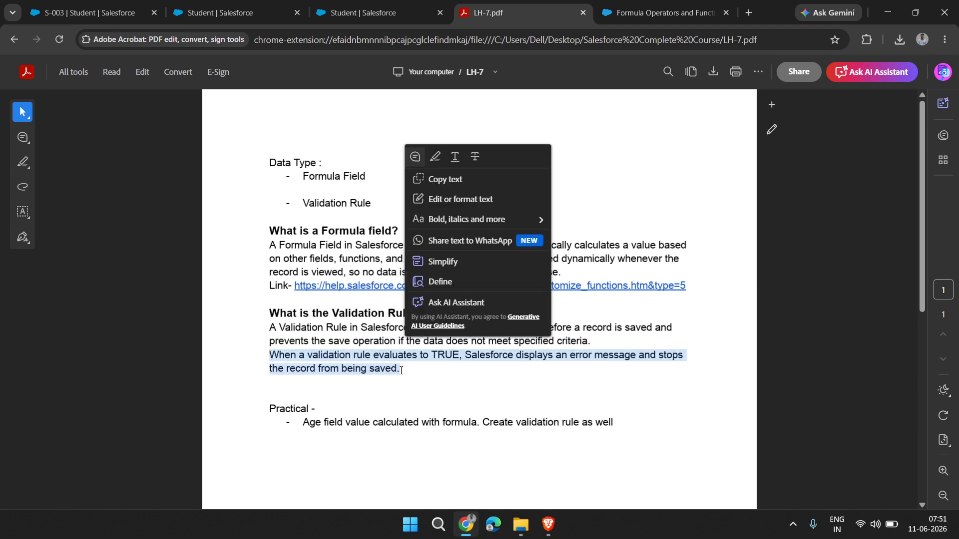
# Reread the validation rule notes on preventing a save when data fails the criteria and on the error shown for TRUE.
pyautogui.click(401, 370)
pyautogui.moveTo(401, 370); pyautogui.dragTo(269, 356)
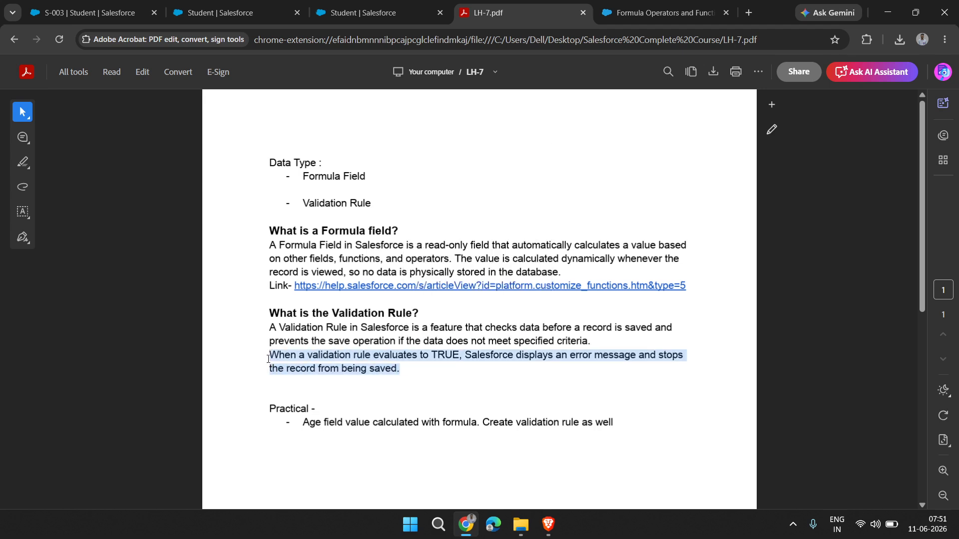
pyautogui.click(327, 367)
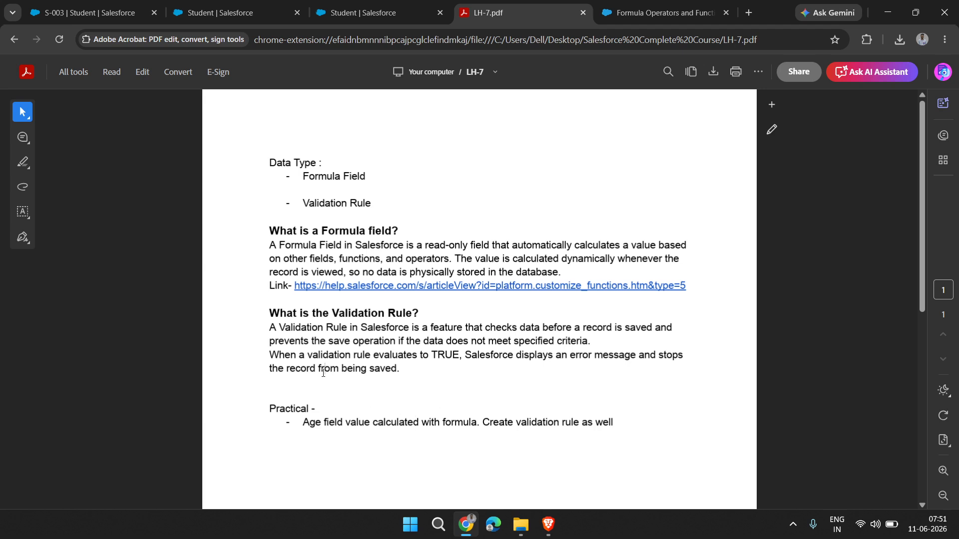
pyautogui.moveTo(428, 377); pyautogui.dragTo(271, 341)
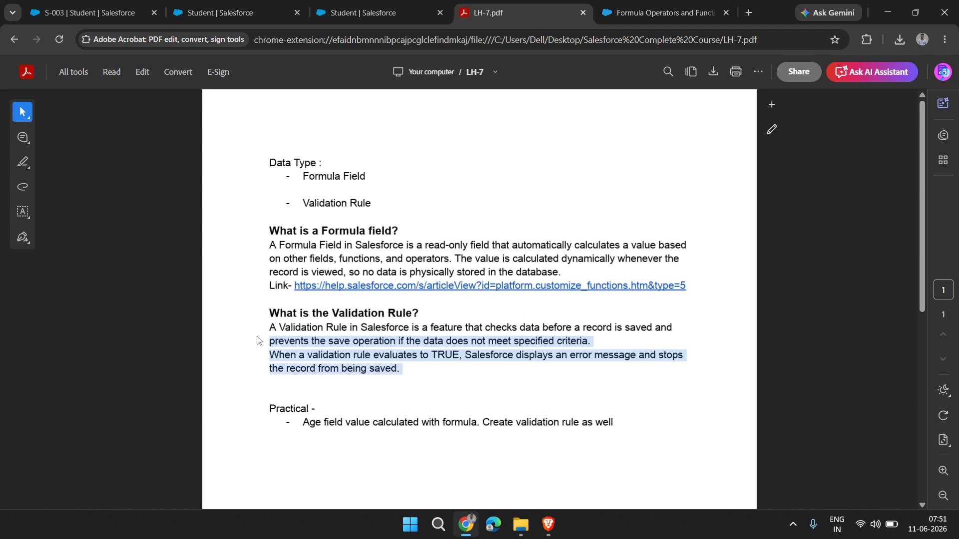
pyautogui.click(329, 356)
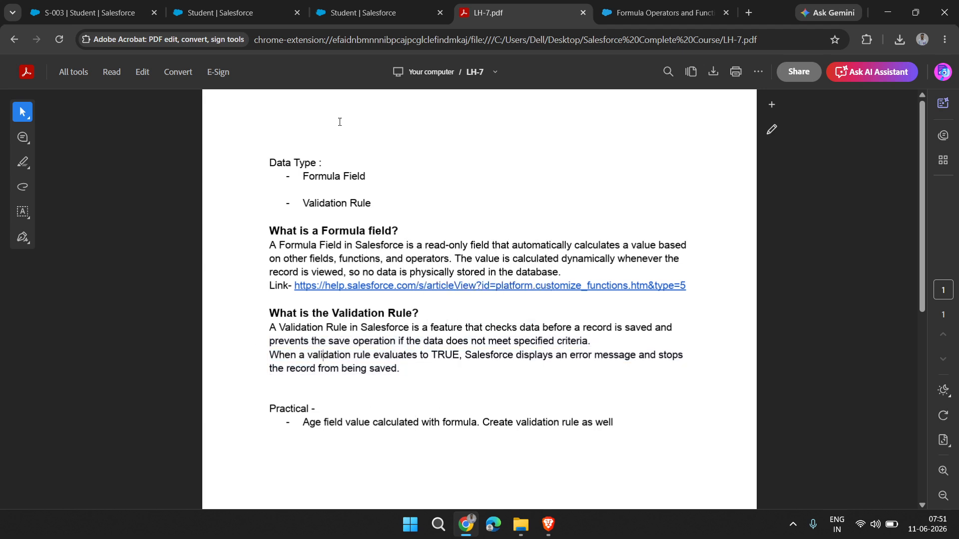
# Return to the Student object in Salesforce Setup, reload the page and open its Validation Rules list.
pyautogui.click(193, 4)
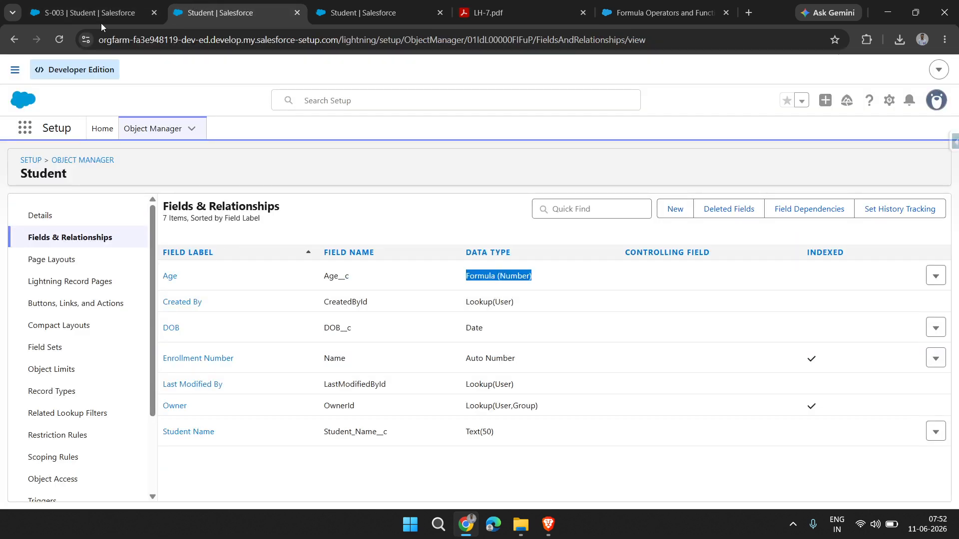
pyautogui.click(59, 40)
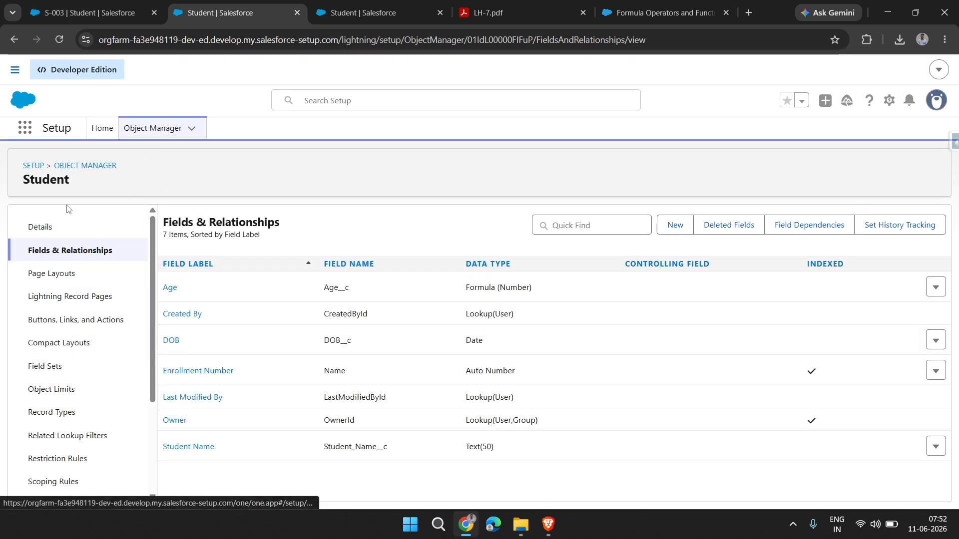
pyautogui.moveTo(24, 183); pyautogui.dragTo(108, 183)
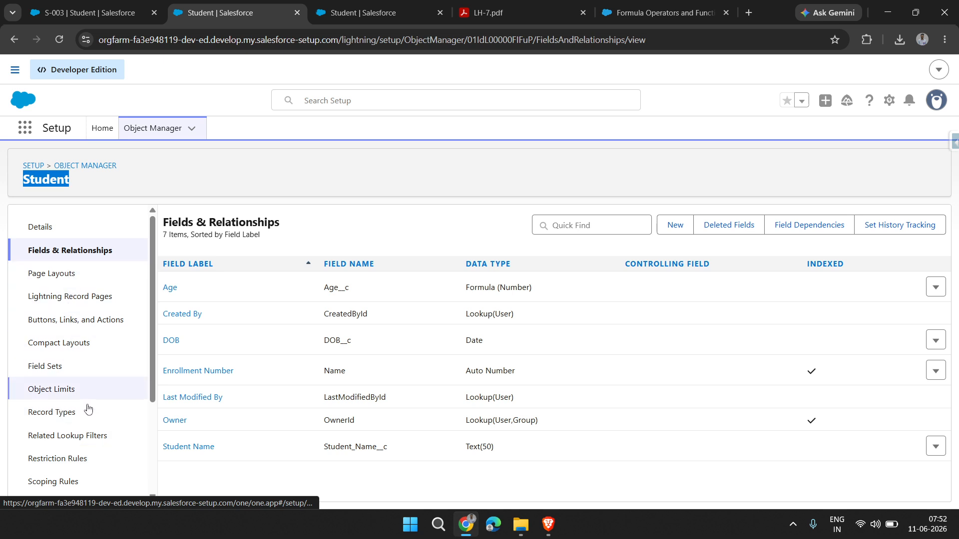
pyautogui.scroll(-3, 87, 438)
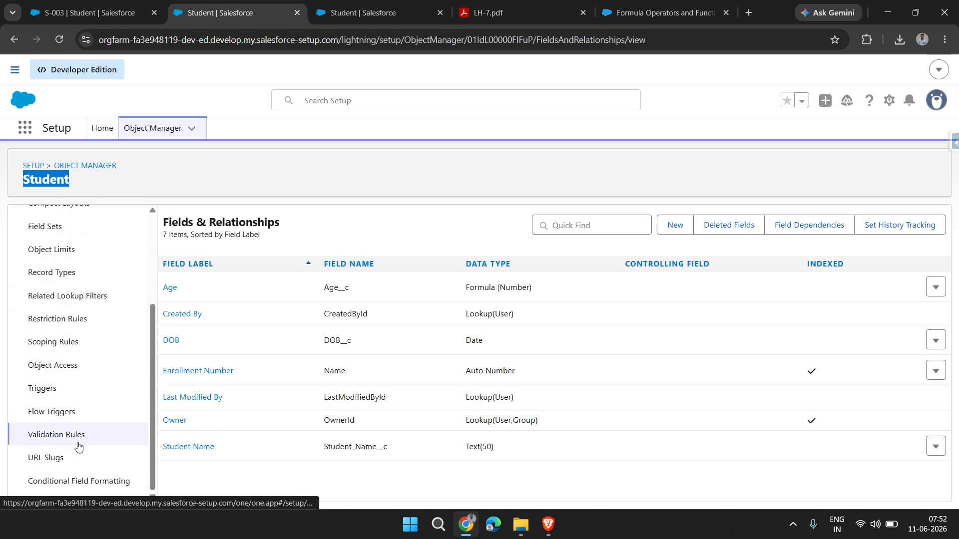
pyautogui.click(69, 443)
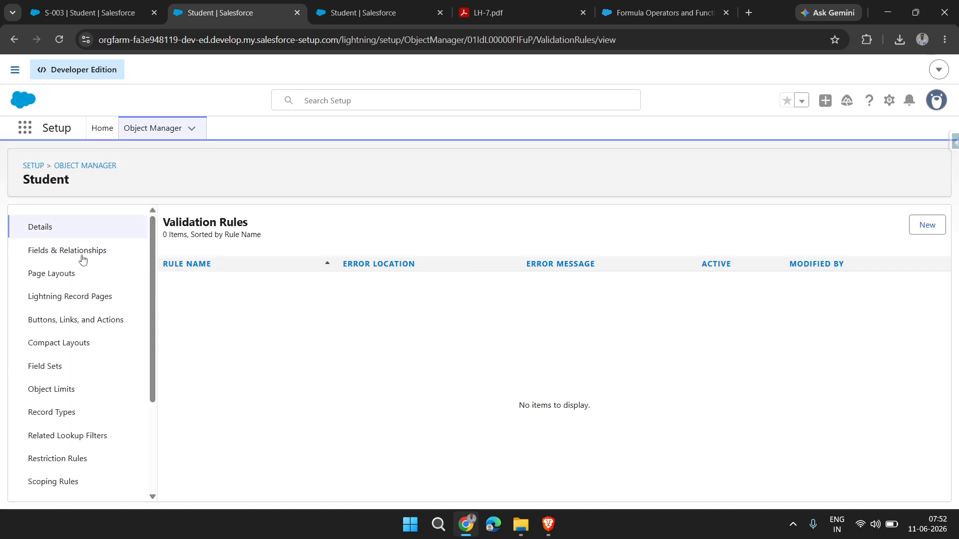
pyautogui.scroll(-3, 69, 493)
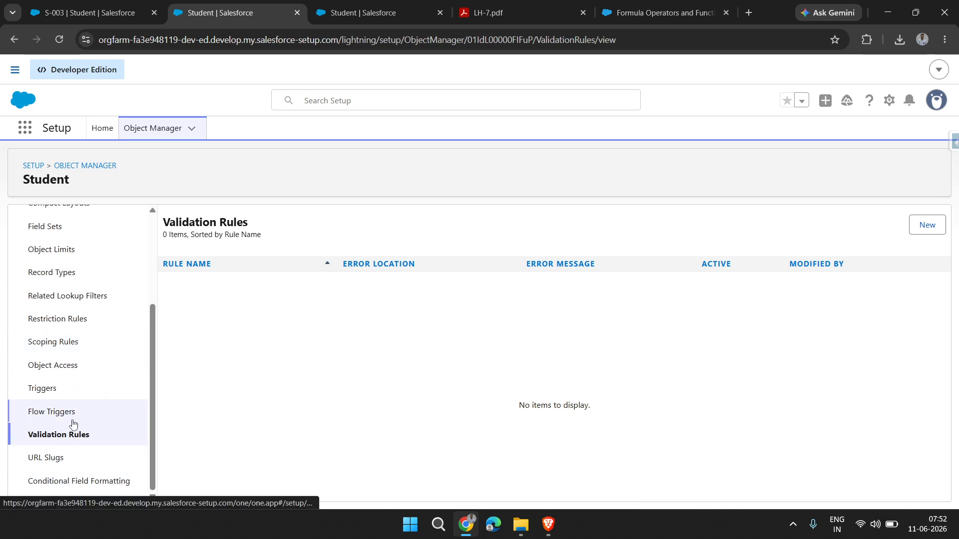
pyautogui.click(108, 439)
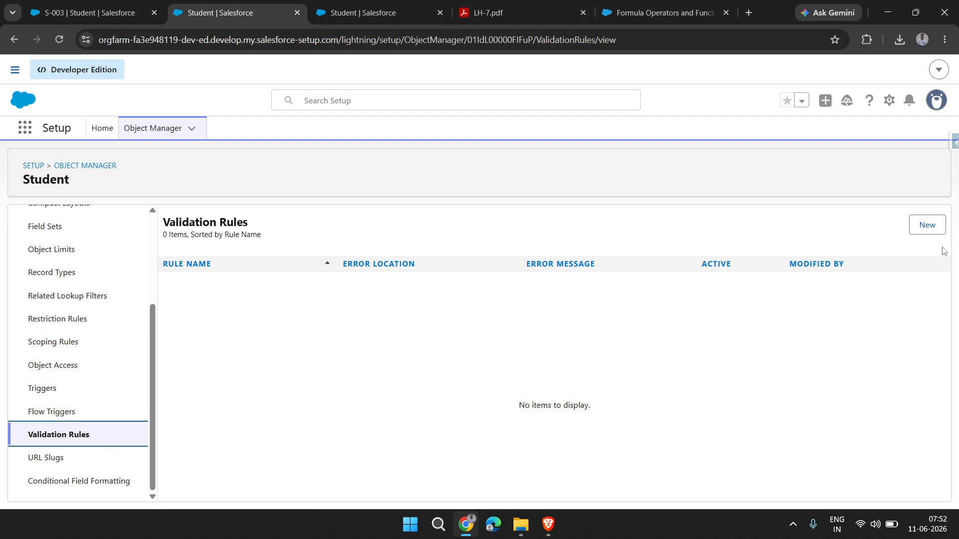
# Create a new validation rule on the Student object and name it DOB_NOT_BLANK_FUTURE.
pyautogui.click(927, 225)
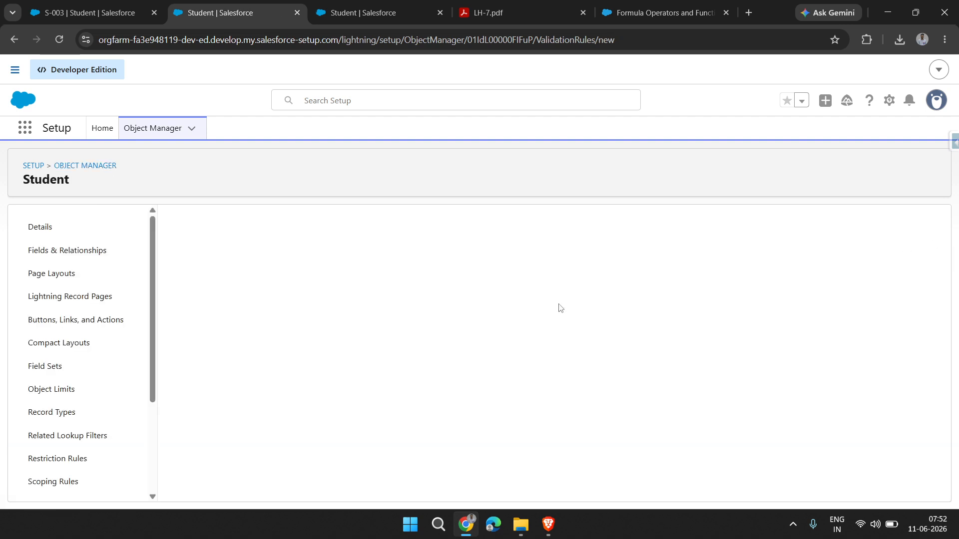
pyautogui.click(251, 306)
pyautogui.click(250, 304)
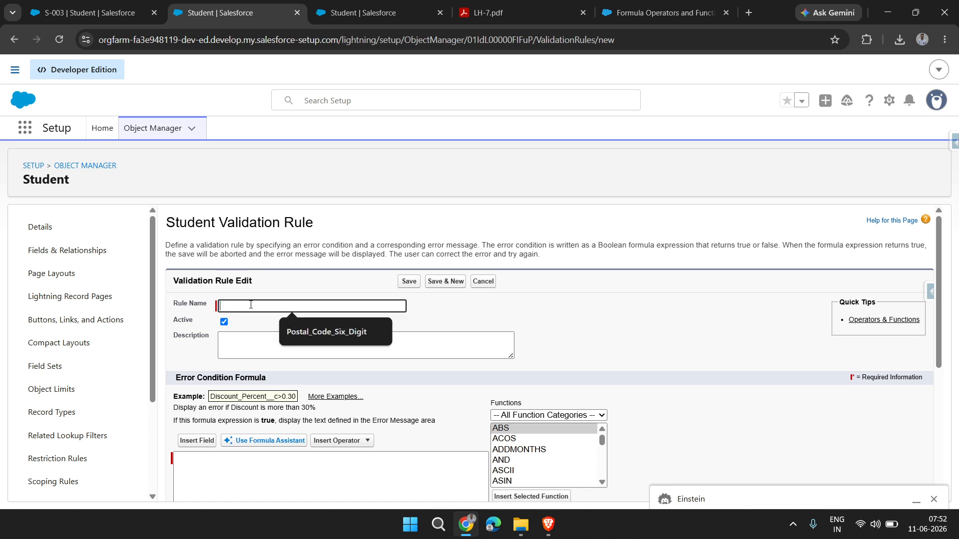
pyautogui.write('DOB')
pyautogui.write(' ca')
pyautogui.press('BackSpace')
pyautogui.press('BackSpace')
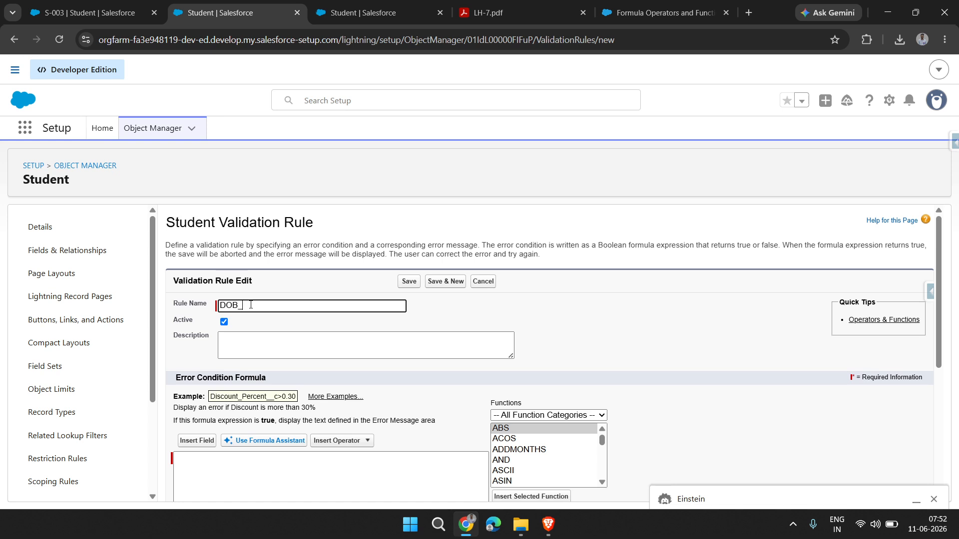
pyautogui.write('NOT_BLANK_Fu')
pyautogui.press('BackSpace')
pyautogui.write('U')
pyautogui.write('UTUR')
pyautogui.write('E')
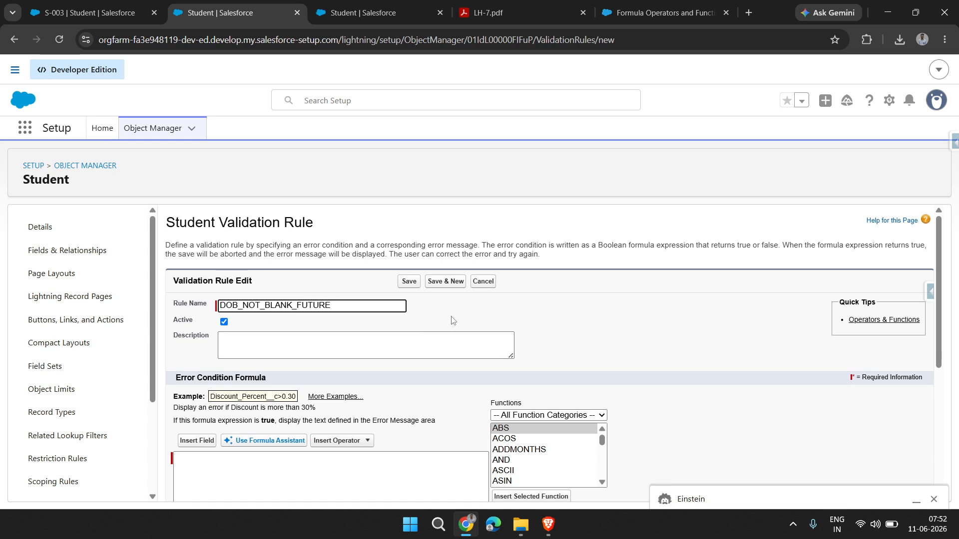
pyautogui.click(528, 324)
pyautogui.moveTo(331, 310); pyautogui.dragTo(211, 301)
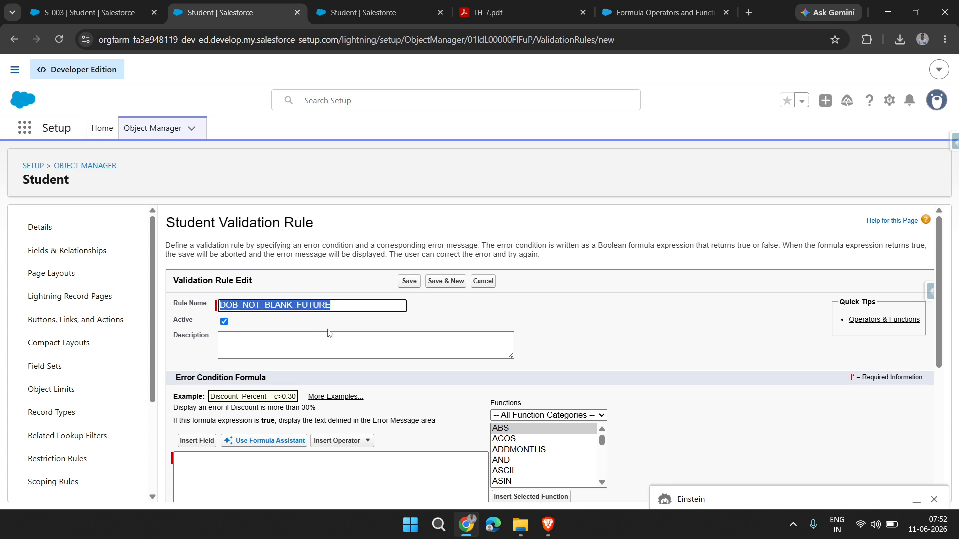
pyautogui.click(349, 351)
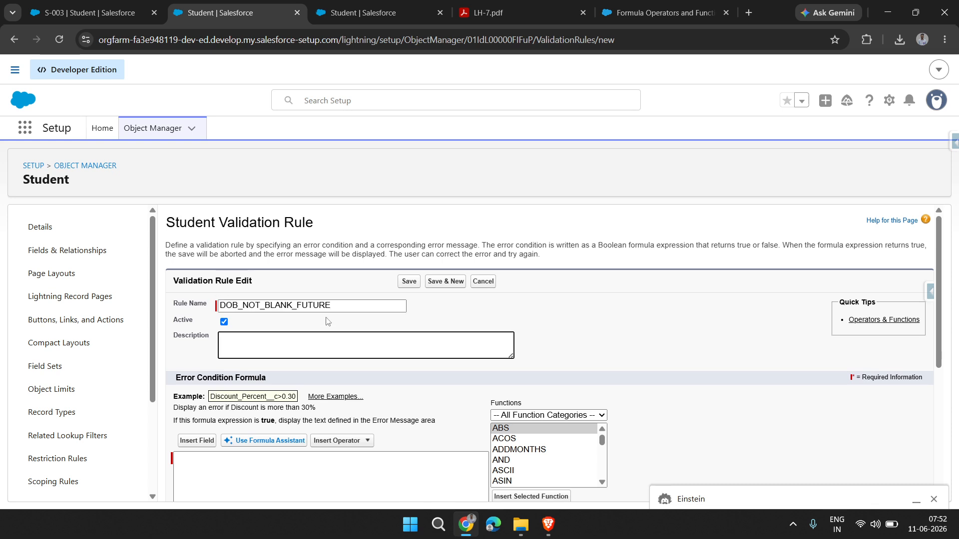
pyautogui.click(344, 305)
pyautogui.doubleClick(344, 305)
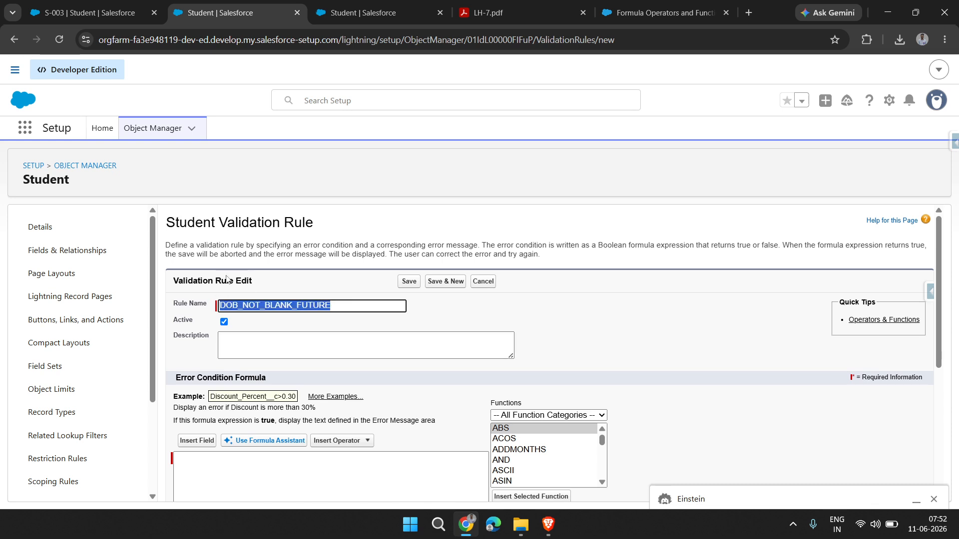
# Enter the rule's description as "this validation rule fire when dob is blank or future".
pyautogui.click(319, 339)
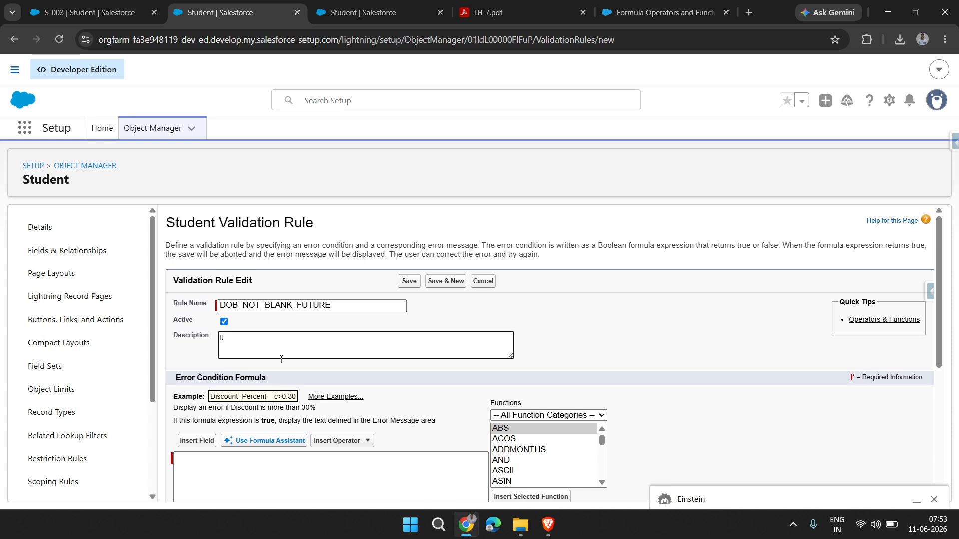
pyautogui.write('this validation rule fi')
pyautogui.write('re when ')
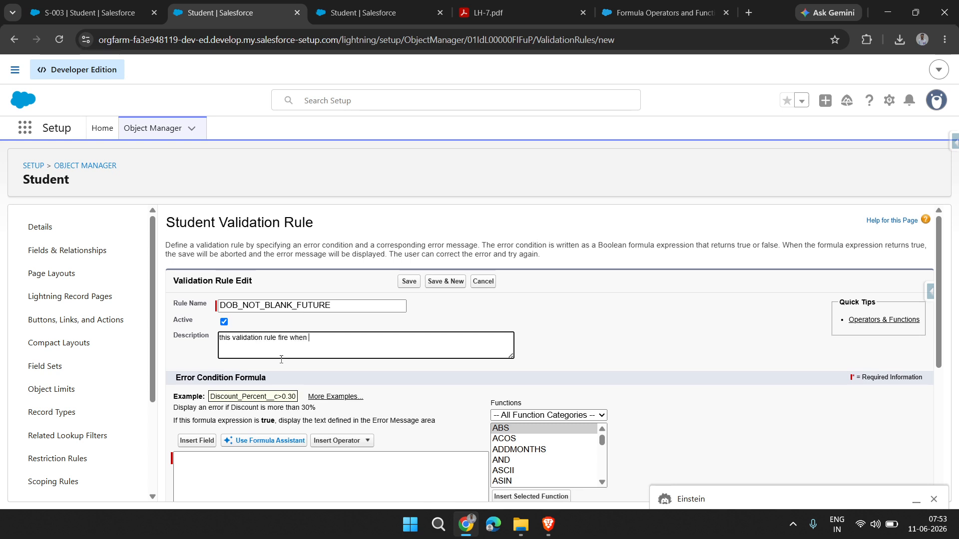
pyautogui.write('dob is blank in')
pyautogui.write('future')
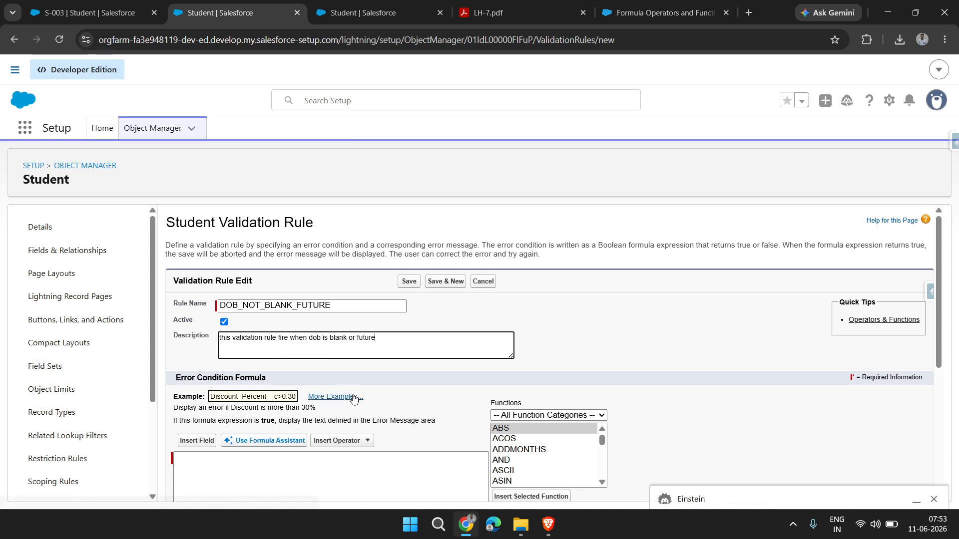
# Examine the Error Condition Formula editor, including field insertion, the available operators and the list of functions.
pyautogui.scroll(-2, 290, 384)
pyautogui.click(243, 372)
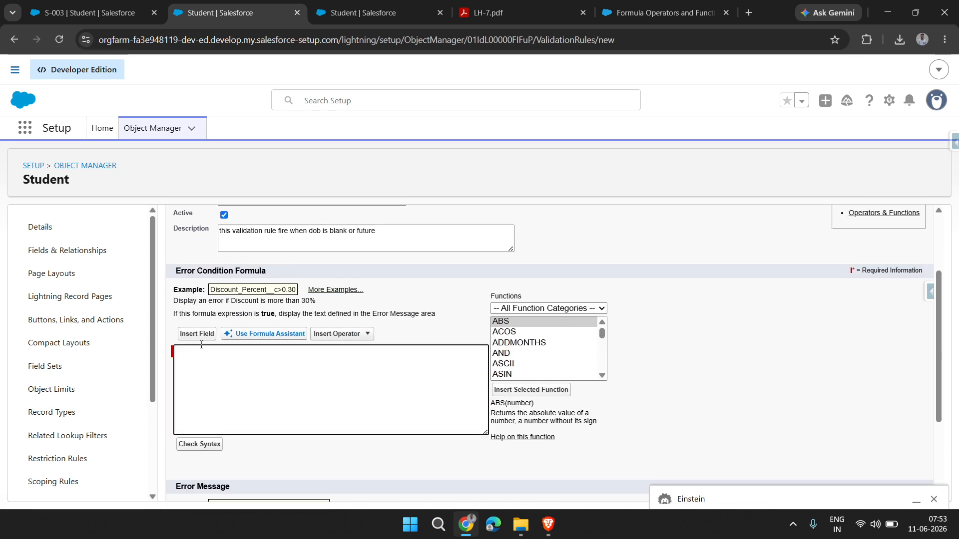
pyautogui.moveTo(178, 270); pyautogui.dragTo(317, 390)
pyautogui.click(308, 383)
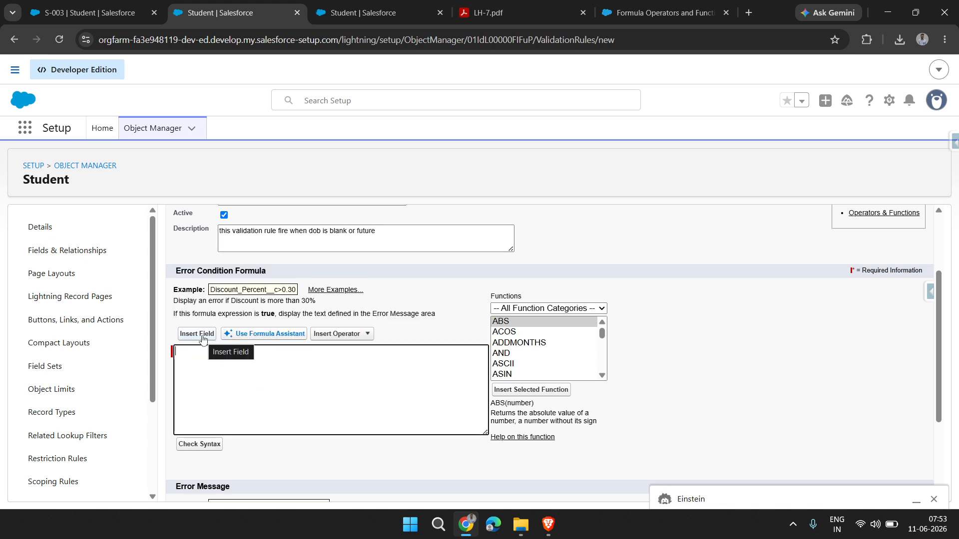
pyautogui.click(344, 335)
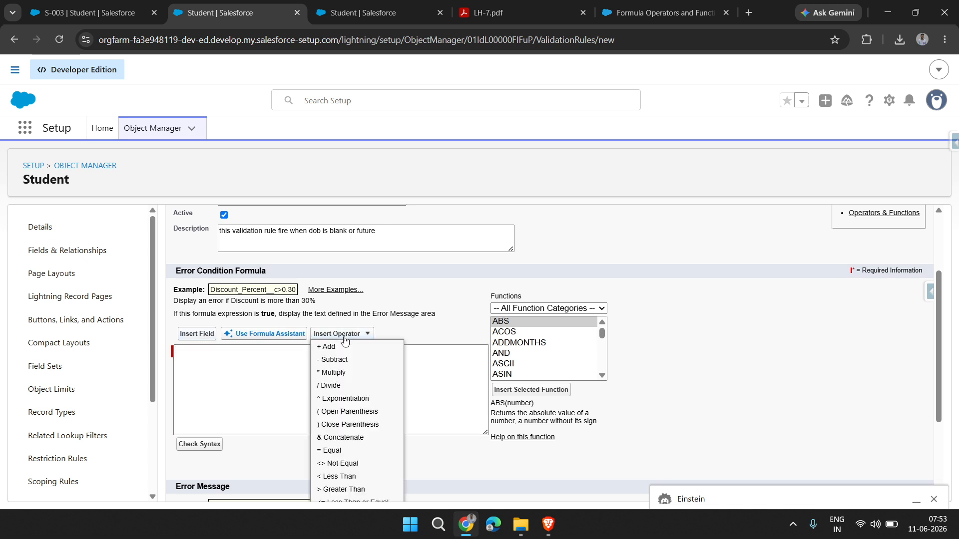
pyautogui.click(436, 388)
pyautogui.scroll(-3, 525, 368)
pyautogui.scroll(-5, 527, 369)
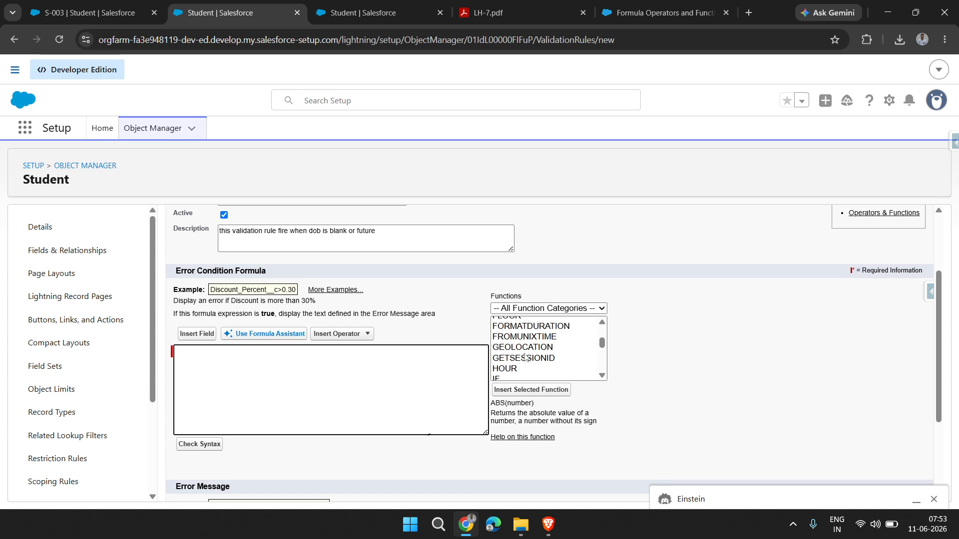
pyautogui.scroll(-4, 525, 356)
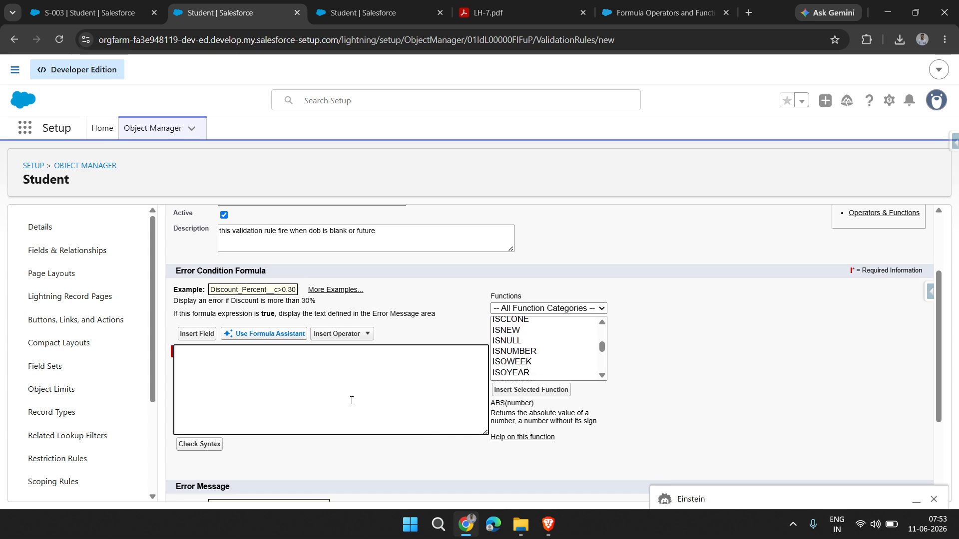
# Enter an empty OR() function in the error condition formula and check the OR function's description.
pyautogui.write('OR')
pyautogui.write('(IS')
pyautogui.press('BackSpace')
pyautogui.press('BackSpace')
pyautogui.click(537, 351)
pyautogui.press('o')
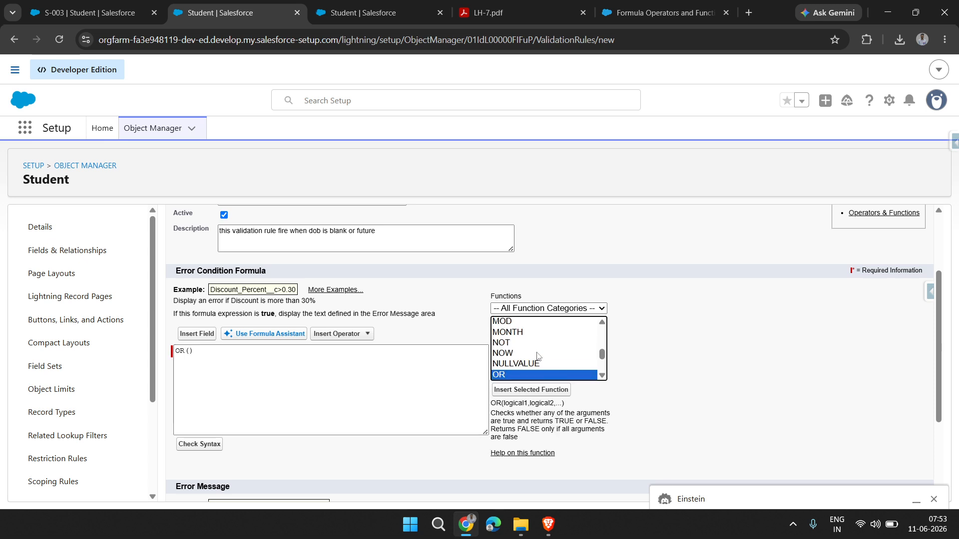
pyautogui.click(385, 380)
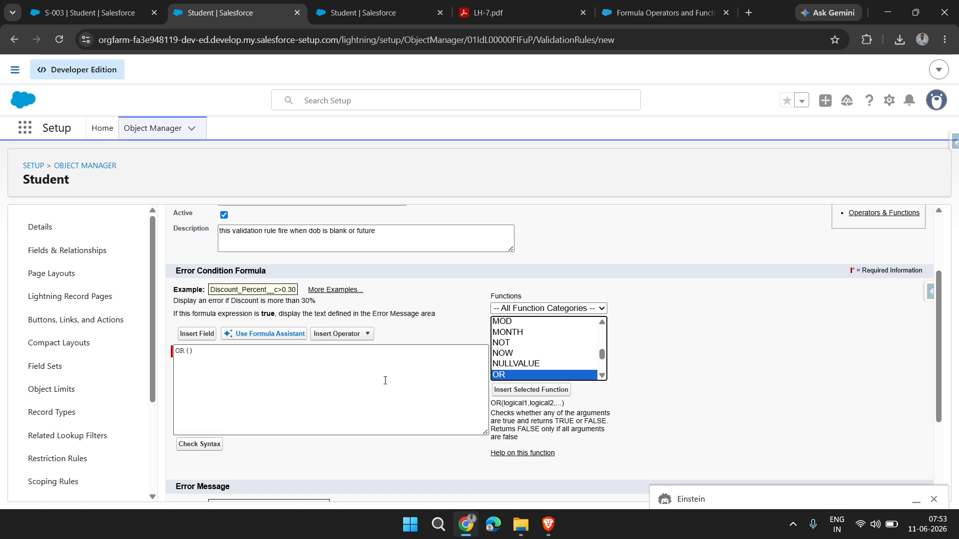
# Find the ISBLANK function among the available functions and insert it between the parentheses of OR().
pyautogui.click(189, 351)
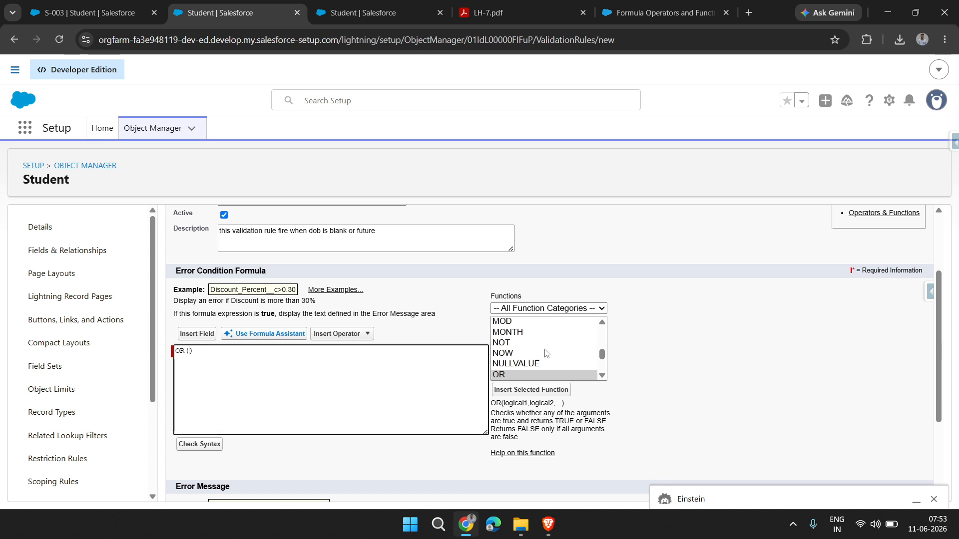
pyautogui.click(546, 353)
pyautogui.press('b')
pyautogui.press('l')
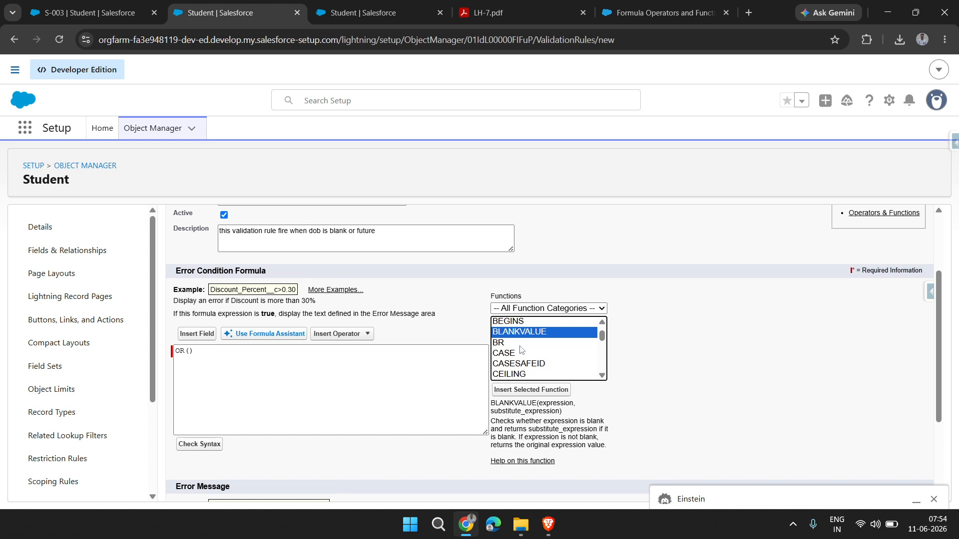
pyautogui.scroll(4, 520, 350)
pyautogui.scroll(-2, 525, 382)
pyautogui.scroll(-7, 525, 384)
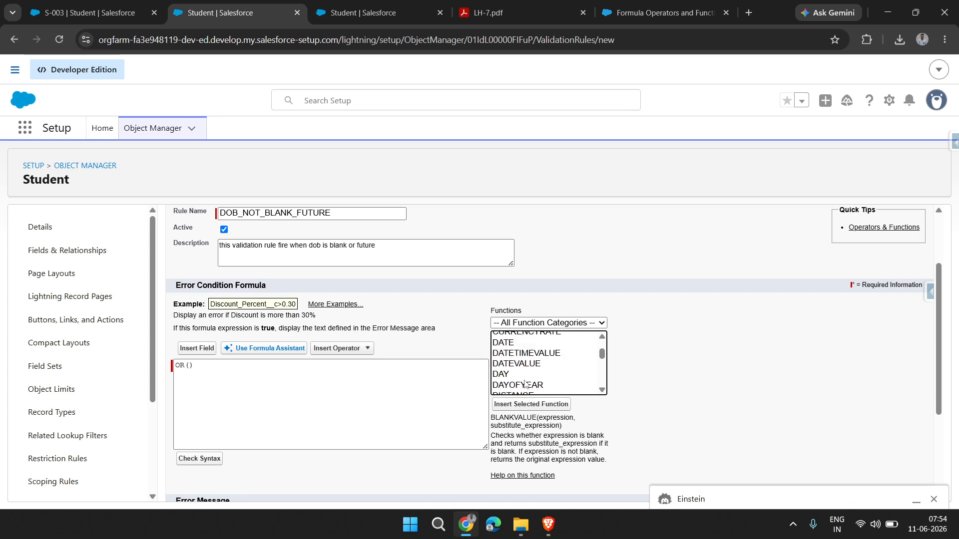
pyautogui.scroll(-4, 525, 383)
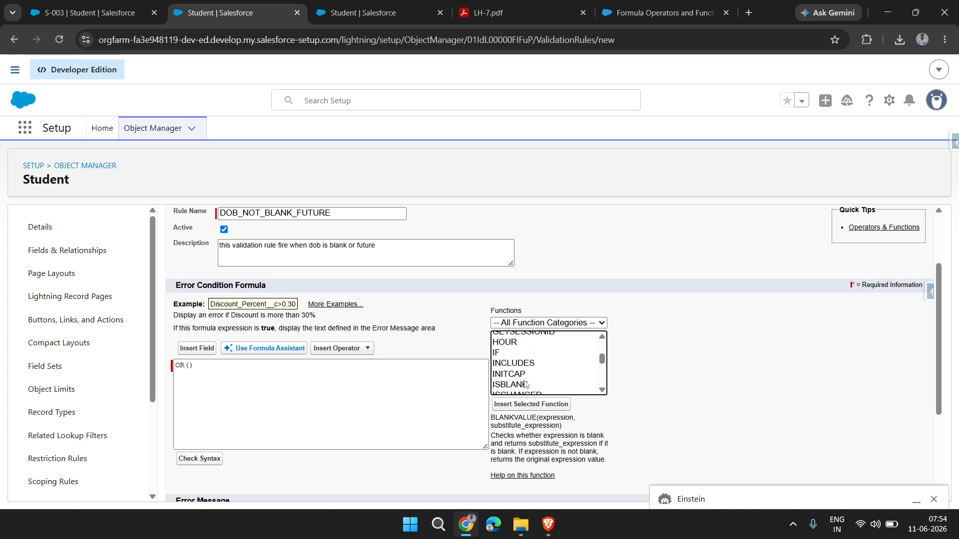
pyautogui.doubleClick(514, 361)
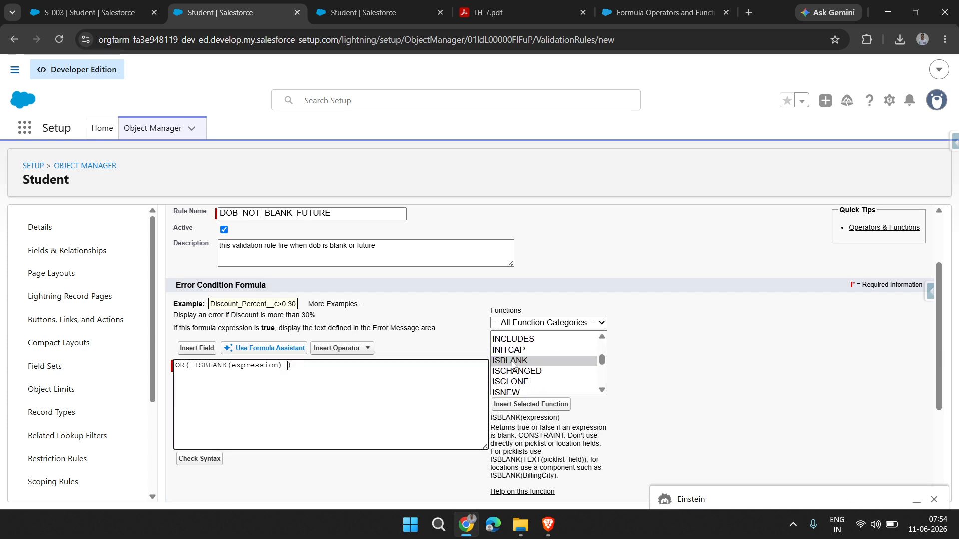
# Replace the expression placeholder inside ISBLANK() with the Student object's DOB field, giving ISBLANK( DOB__c ).
pyautogui.doubleClick(254, 365)
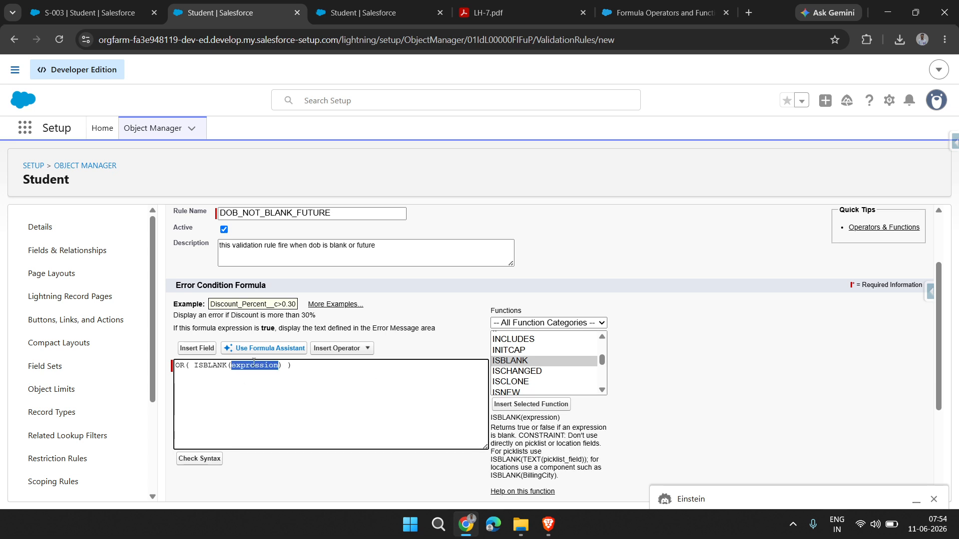
pyautogui.press('BackSpace')
pyautogui.click(203, 348)
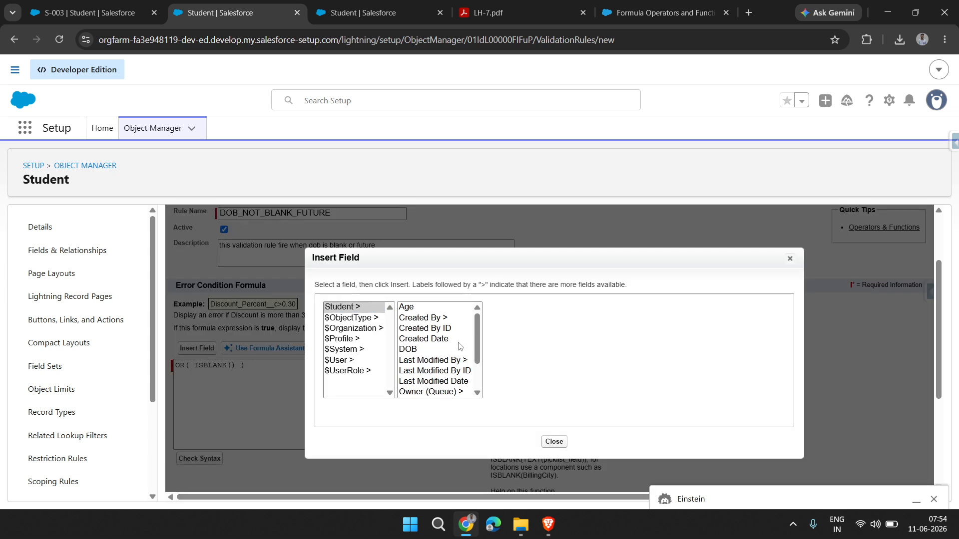
pyautogui.click(411, 351)
pyautogui.click(519, 373)
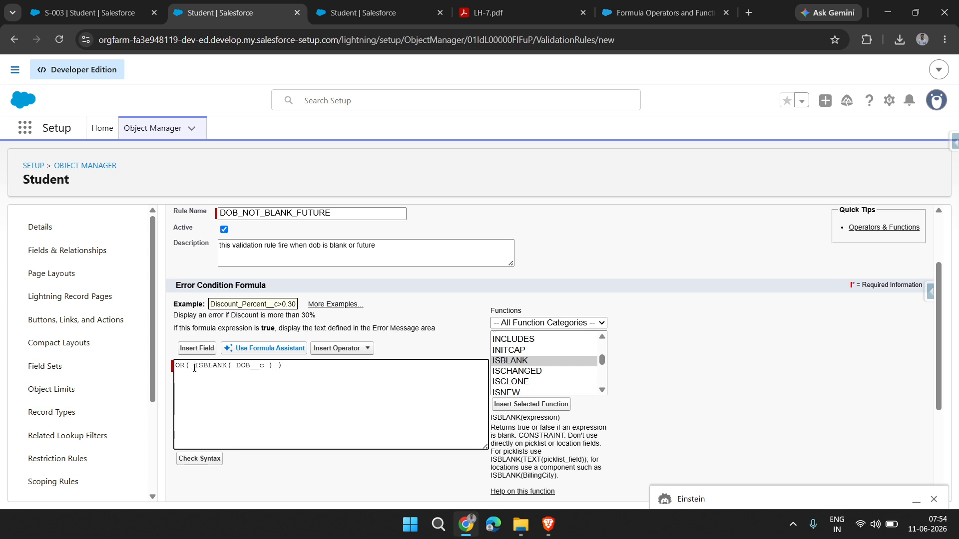
# Add DOB__c > Today() as the second condition of the OR() function and check the formula's syntax.
pyautogui.moveTo(194, 368); pyautogui.dragTo(272, 359)
pyautogui.click(274, 367)
pyautogui.write(',')
pyautogui.doubleClick(257, 366)
pyautogui.hotkey('ctrl', 'c')
pyautogui.click(287, 367)
pyautogui.hotkey('ctrl', 'v')
pyautogui.write('> Today()')
pyautogui.click(211, 464)
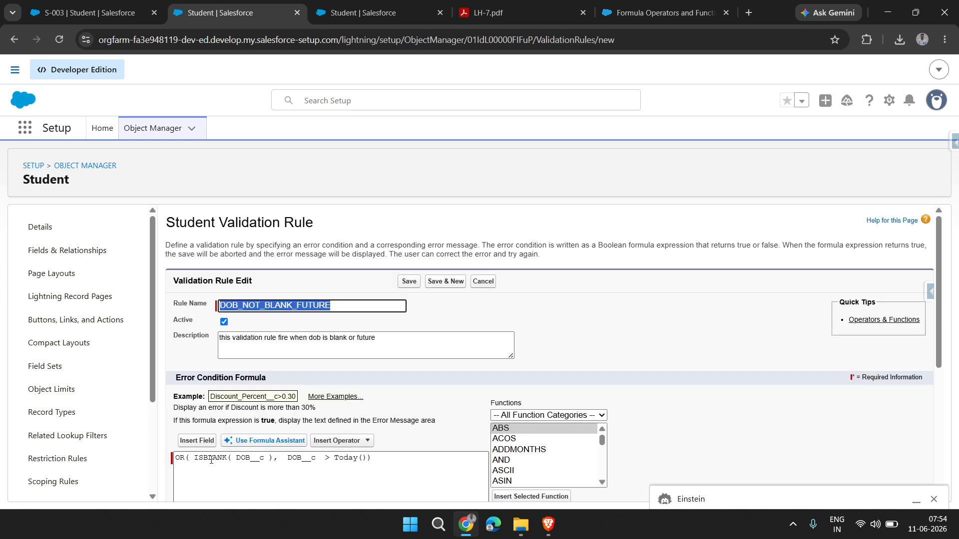
pyautogui.scroll(-3, 211, 464)
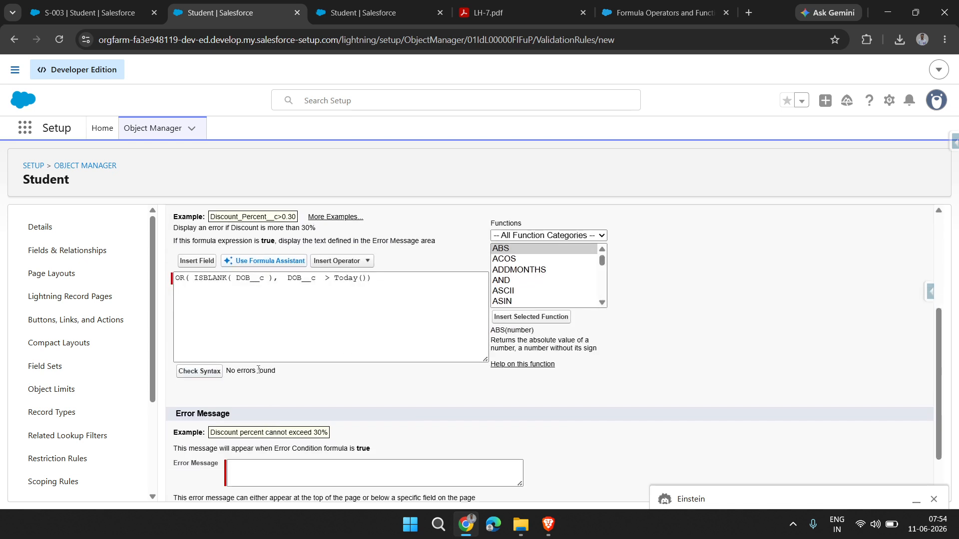
pyautogui.moveTo(280, 373); pyautogui.dragTo(225, 373)
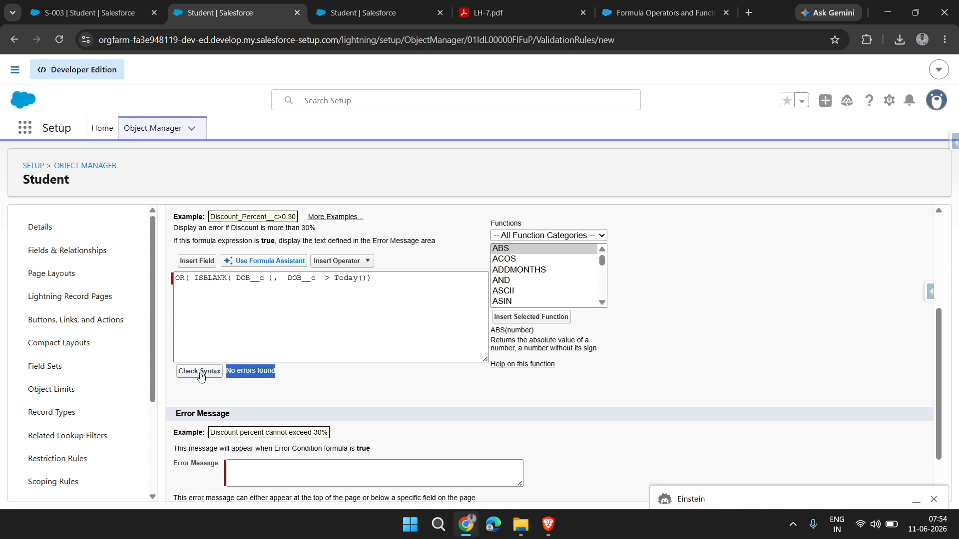
# Enter "DOB cann't blank or in future." as the validation rule's error message.
pyautogui.scroll(-1, 273, 380)
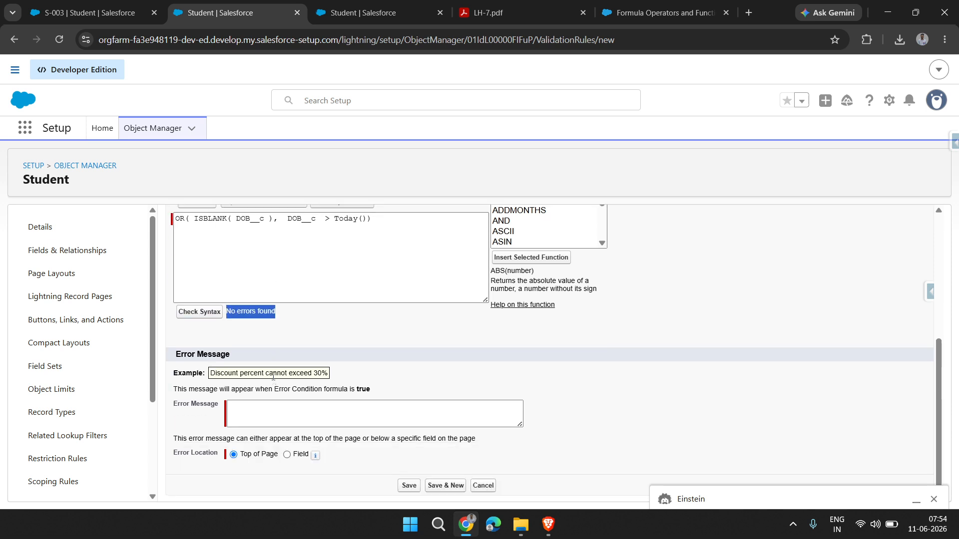
pyautogui.click(272, 415)
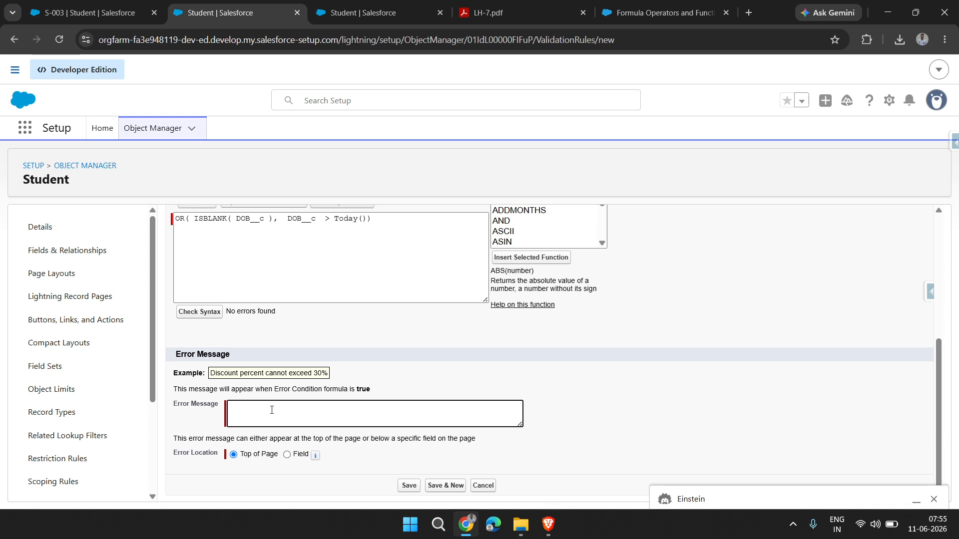
pyautogui.write('DOB can not')
pyautogui.press('BackSpace')
pyautogui.press('BackSpace')
pyautogui.press('BackSpace')
pyautogui.write('in')
# Set the error location to the DOB field and save the validation rule.
pyautogui.click(286, 454)
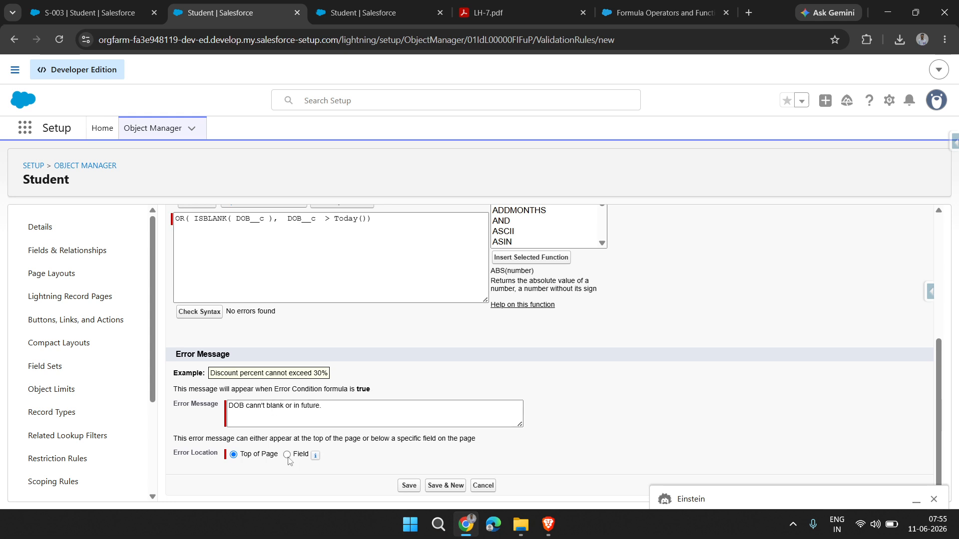
pyautogui.moveTo(174, 458); pyautogui.dragTo(289, 456)
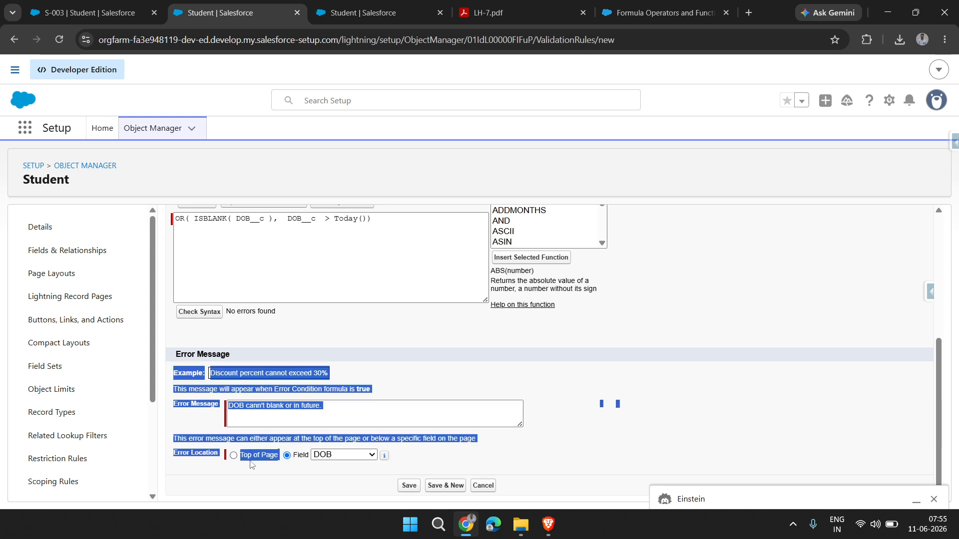
pyautogui.click(293, 458)
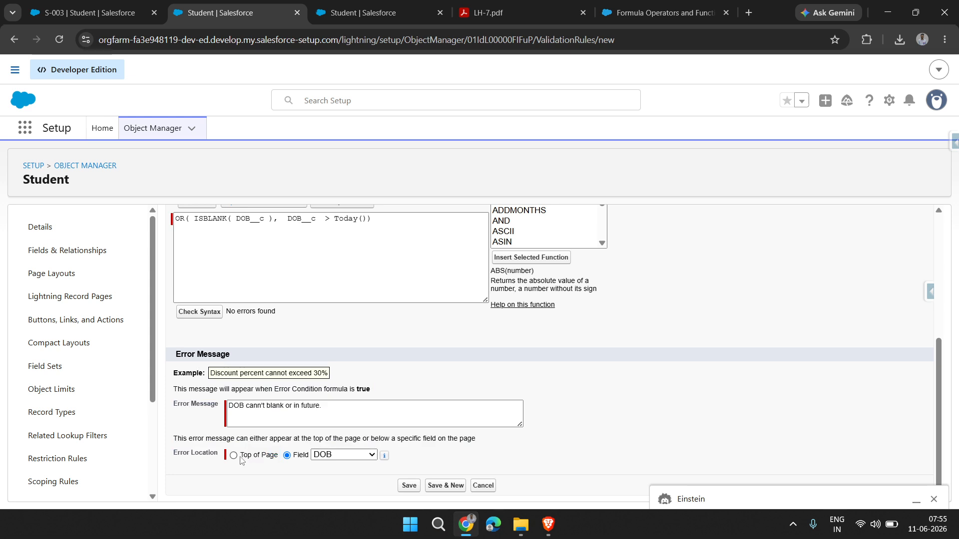
pyautogui.click(340, 460)
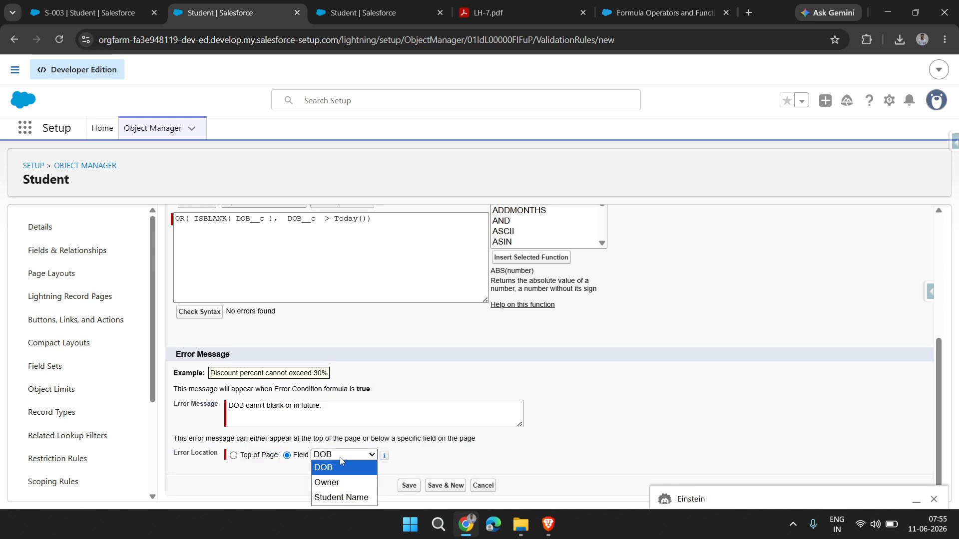
pyautogui.click(470, 457)
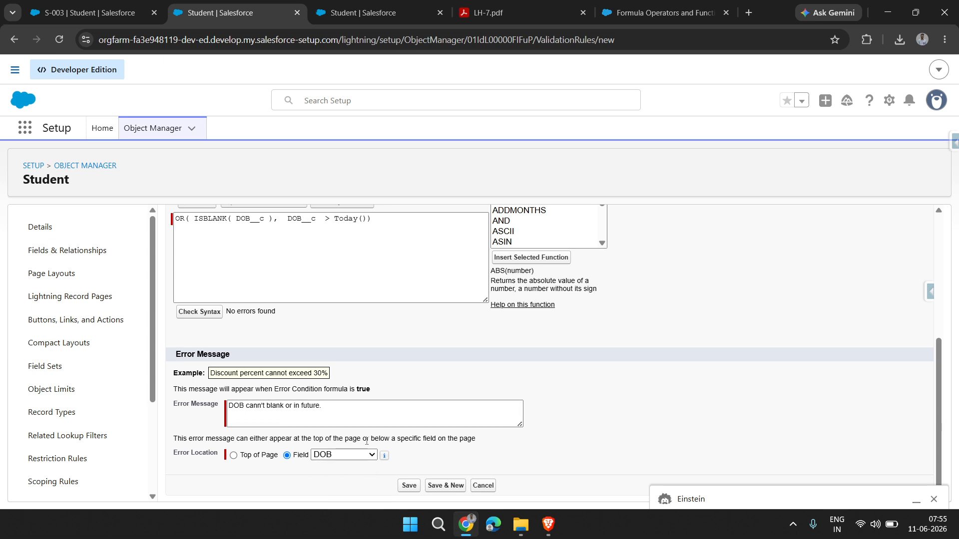
pyautogui.scroll(3, 438, 438)
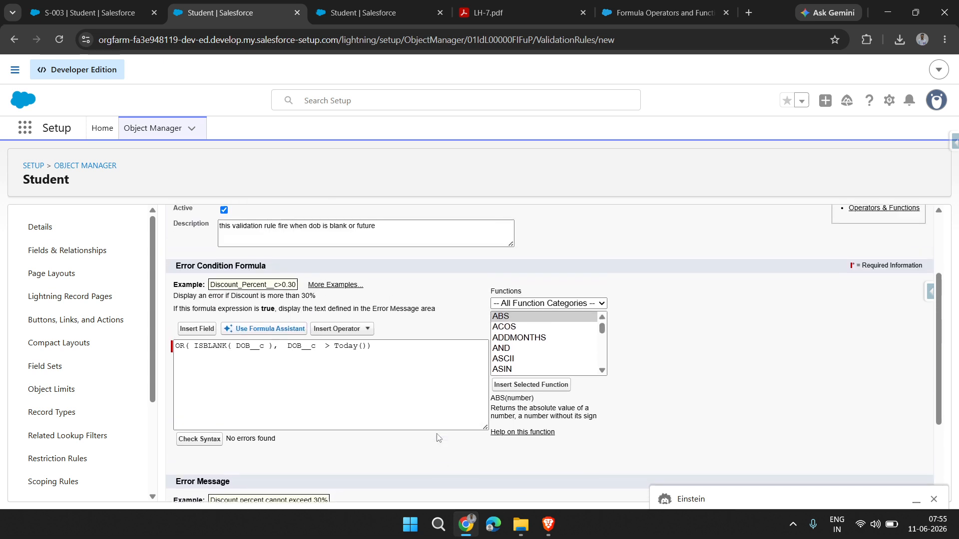
pyautogui.scroll(-3, 439, 438)
pyautogui.click(408, 485)
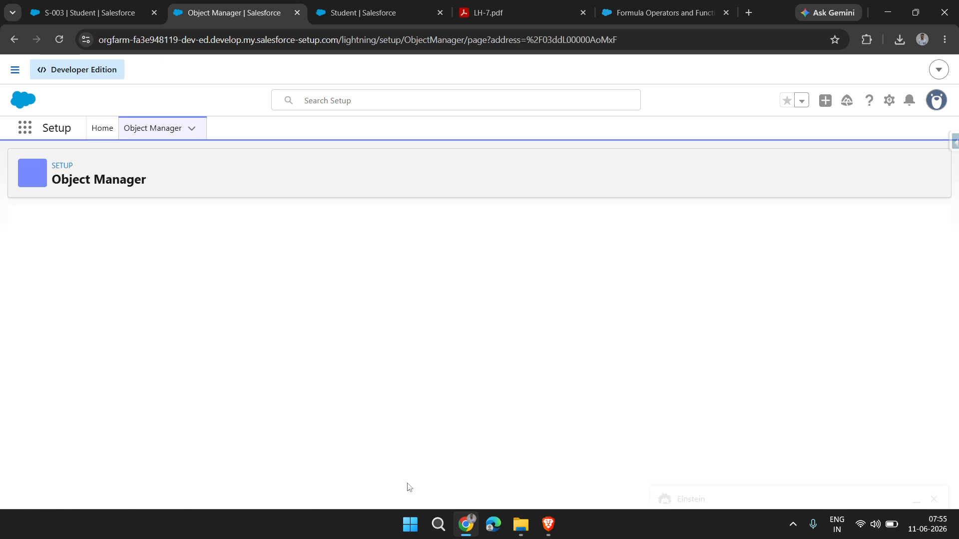
# Return to the Sales app and open the list of recently viewed Students.
pyautogui.click(129, 7)
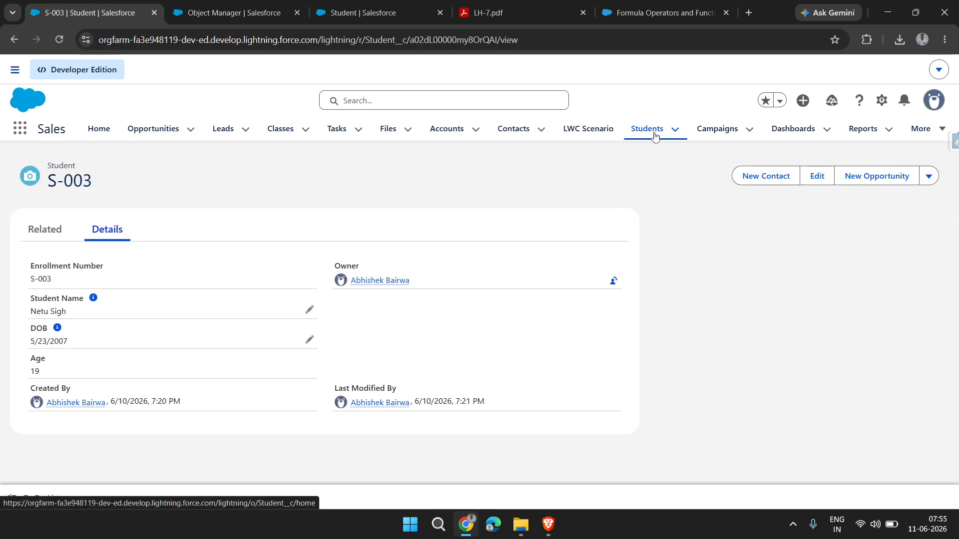
pyautogui.click(656, 134)
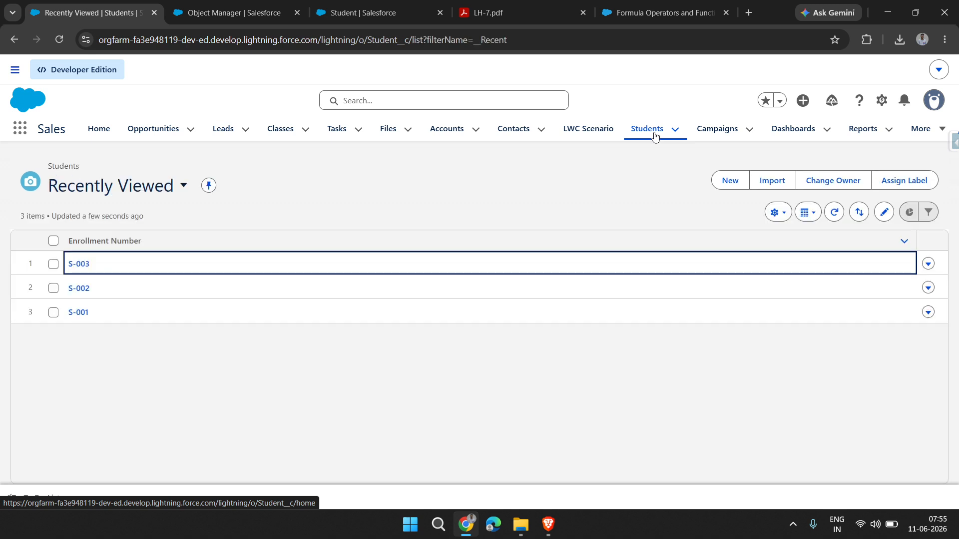
pyautogui.click(719, 183)
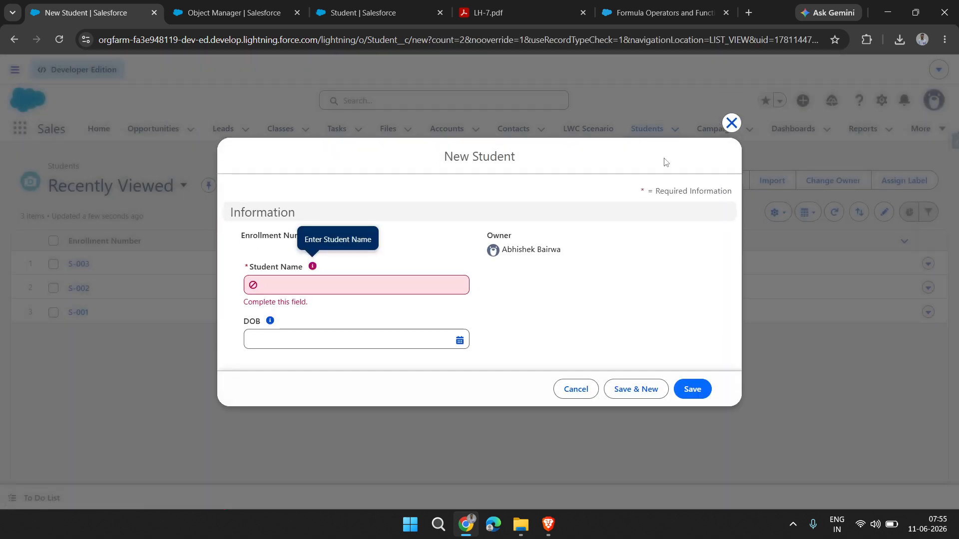
pyautogui.click(731, 122)
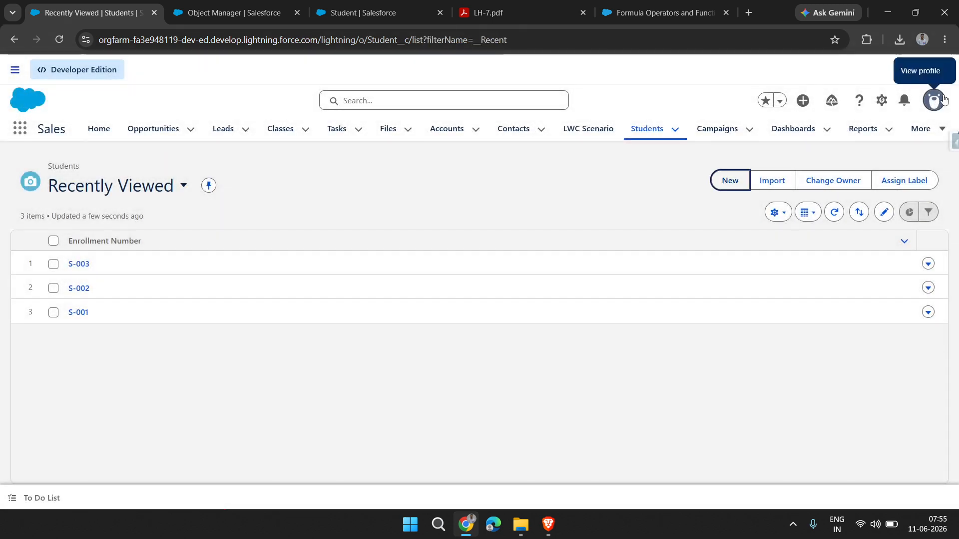
pyautogui.click(939, 100)
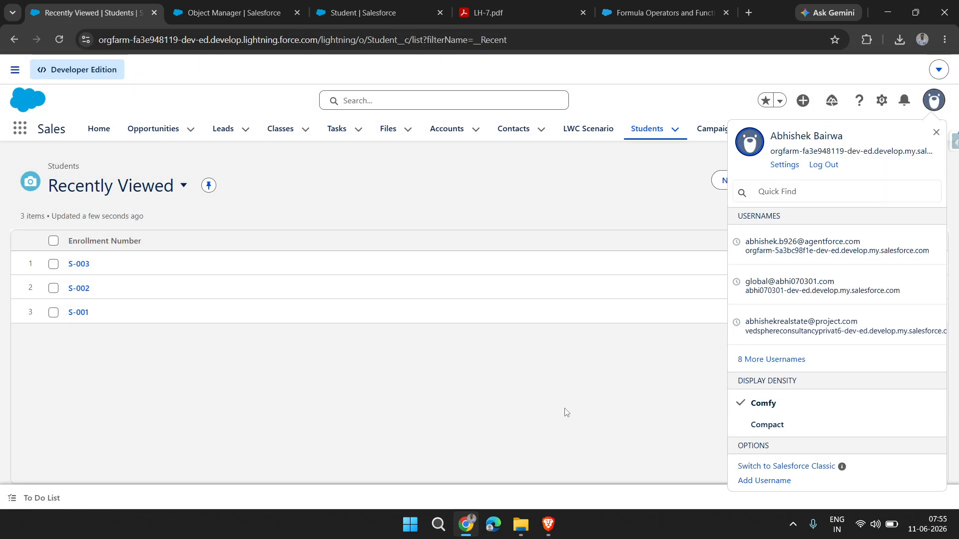
pyautogui.click(566, 412)
# Reload the Students list with an emptied cache and a hard reload, using the browser's developer tools, and close them.
pyautogui.click(59, 41)
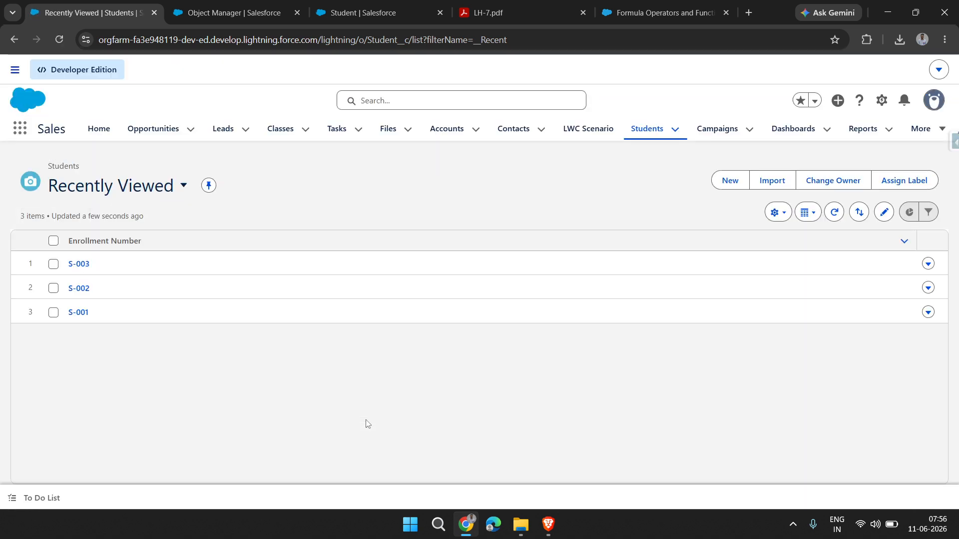
pyautogui.rightClick(367, 424)
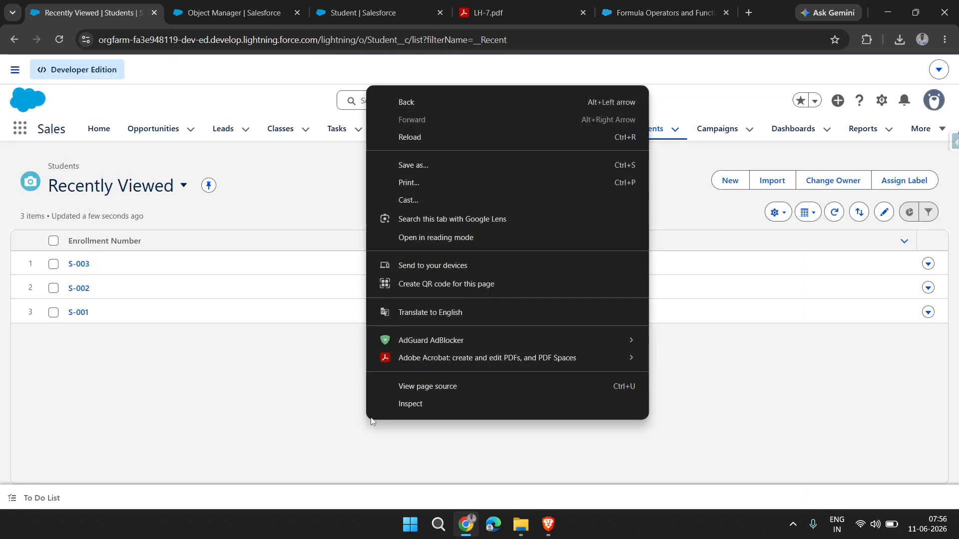
pyautogui.click(440, 399)
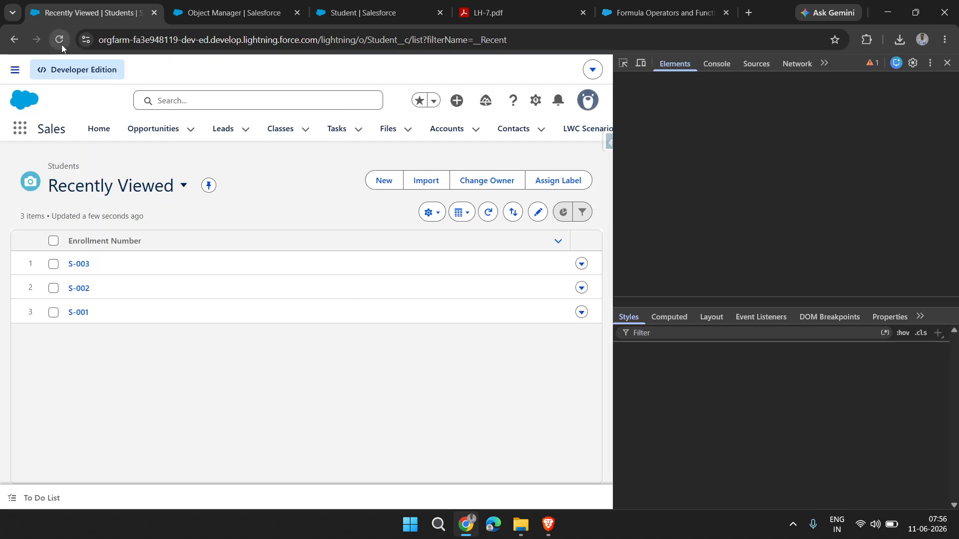
pyautogui.rightClick(61, 39)
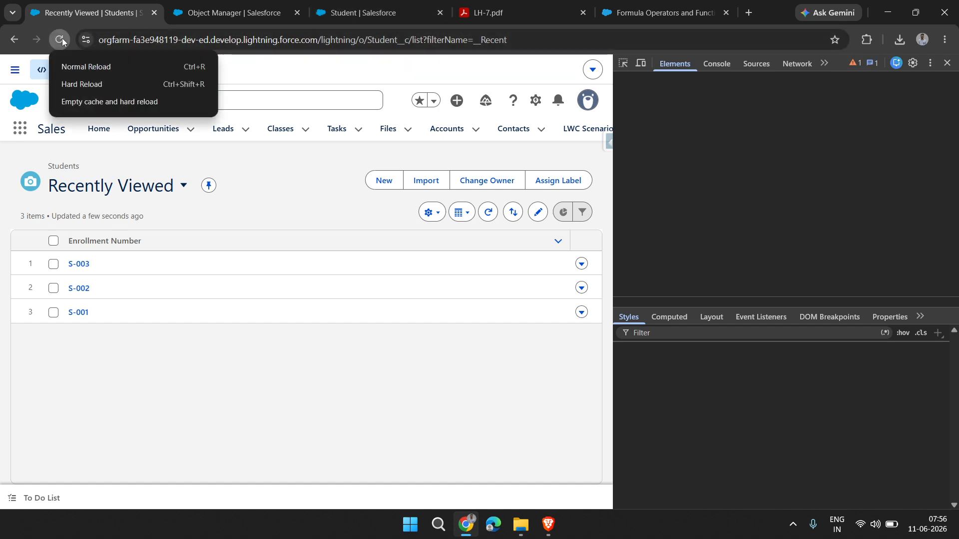
pyautogui.click(116, 98)
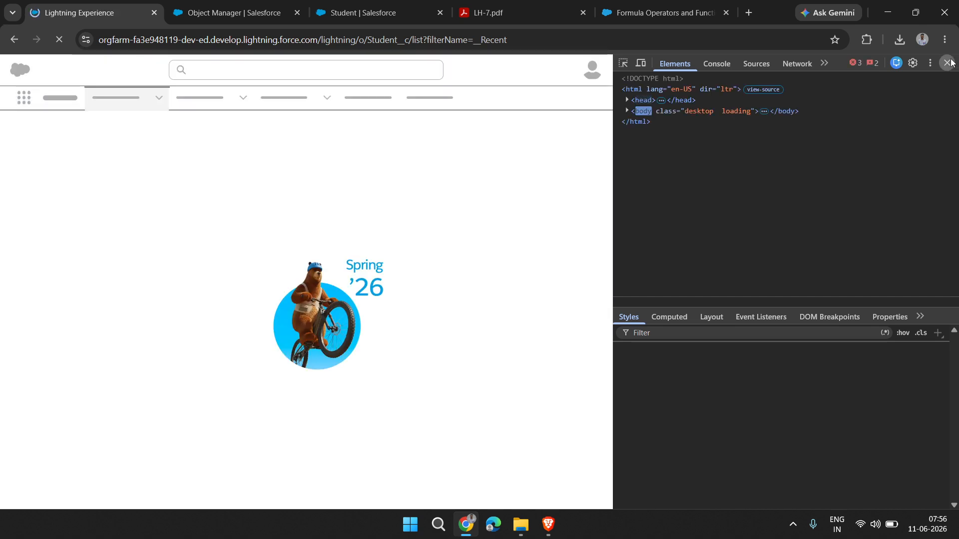
pyautogui.click(948, 63)
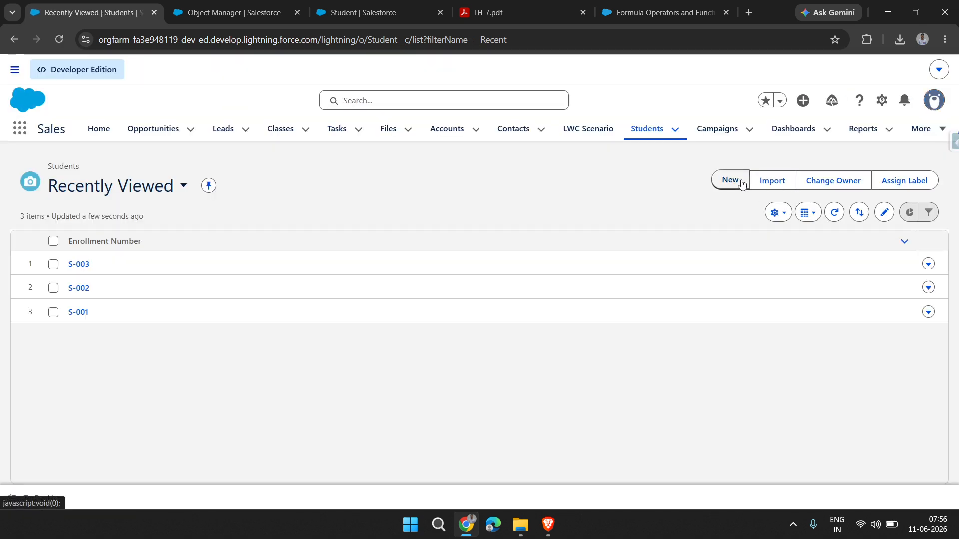
# Try to save a new Student record with the student's full name filled in and the DOB left blank.
pyautogui.click(741, 183)
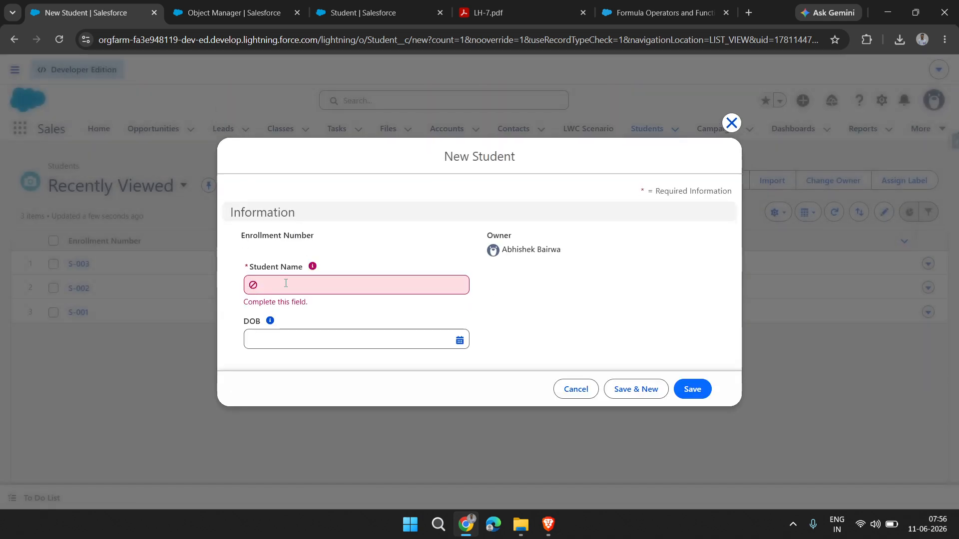
pyautogui.click(286, 283)
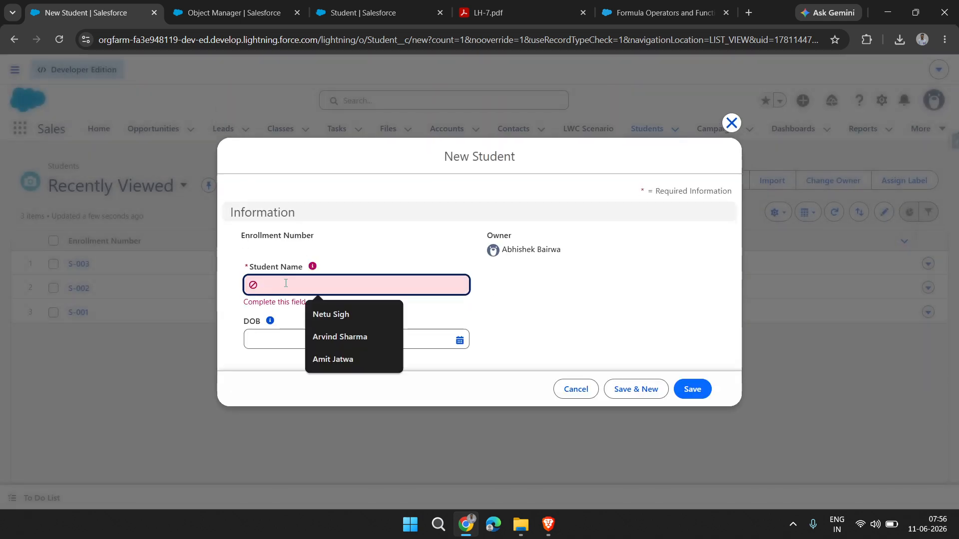
pyautogui.write('Anita')
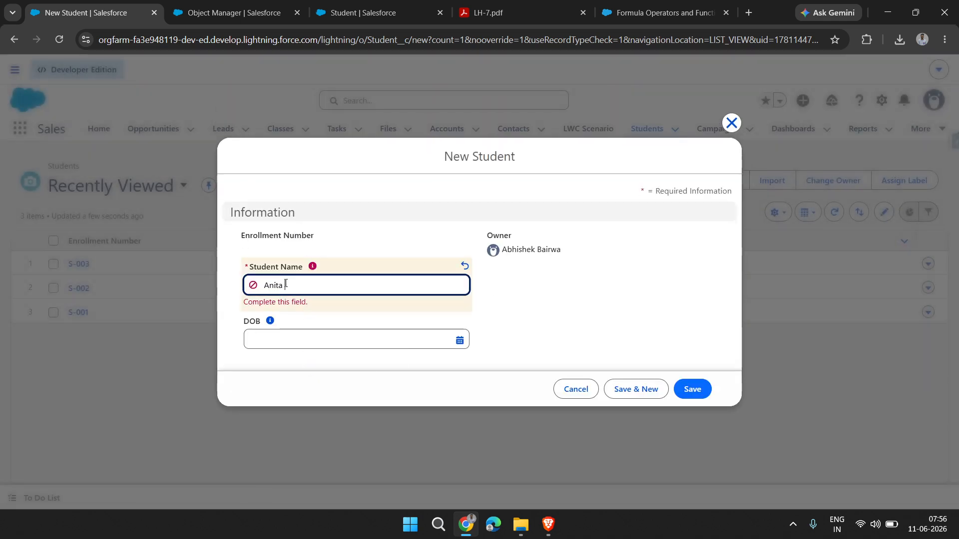
pyautogui.write(' Verma')
pyautogui.click(688, 394)
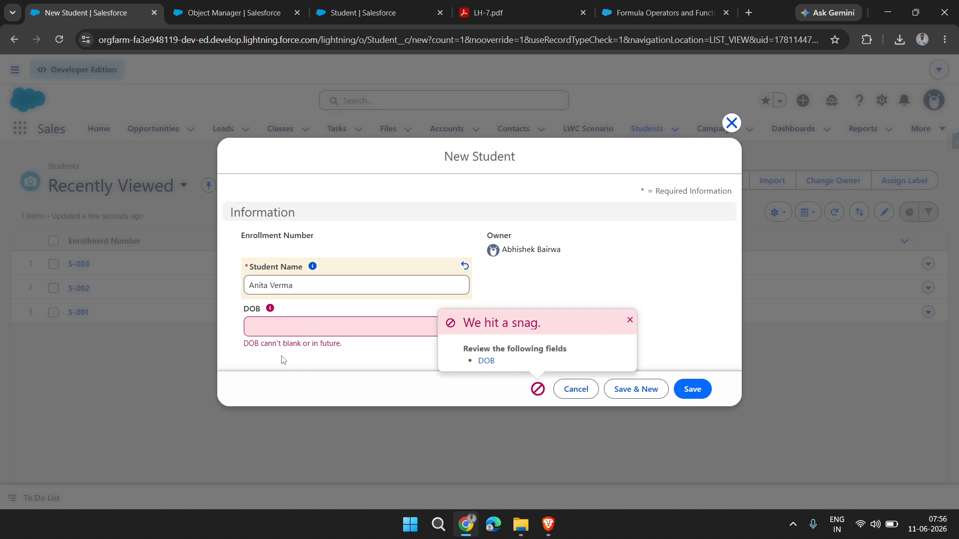
pyautogui.moveTo(244, 343); pyautogui.dragTo(343, 343)
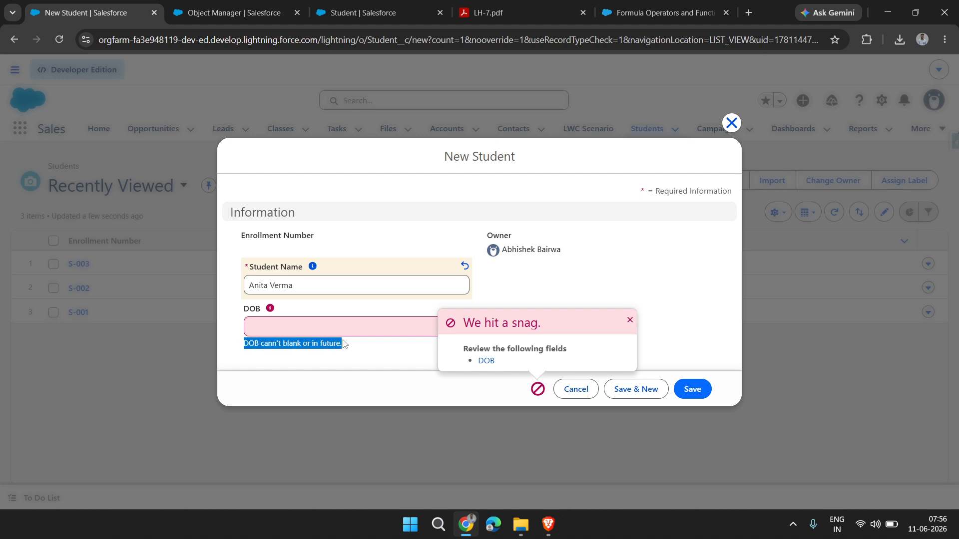
pyautogui.click(630, 320)
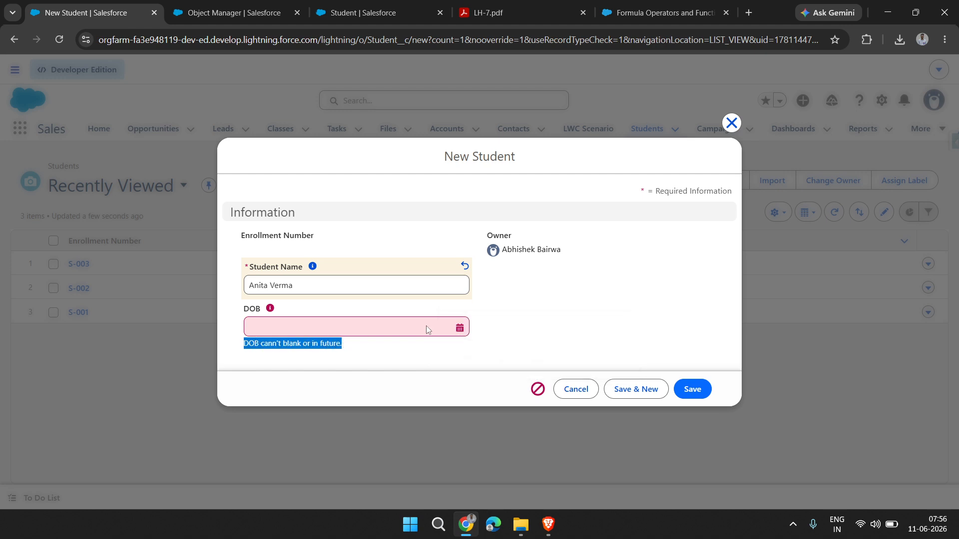
# Pick a future date in the new Student record's DOB field.
pyautogui.click(357, 332)
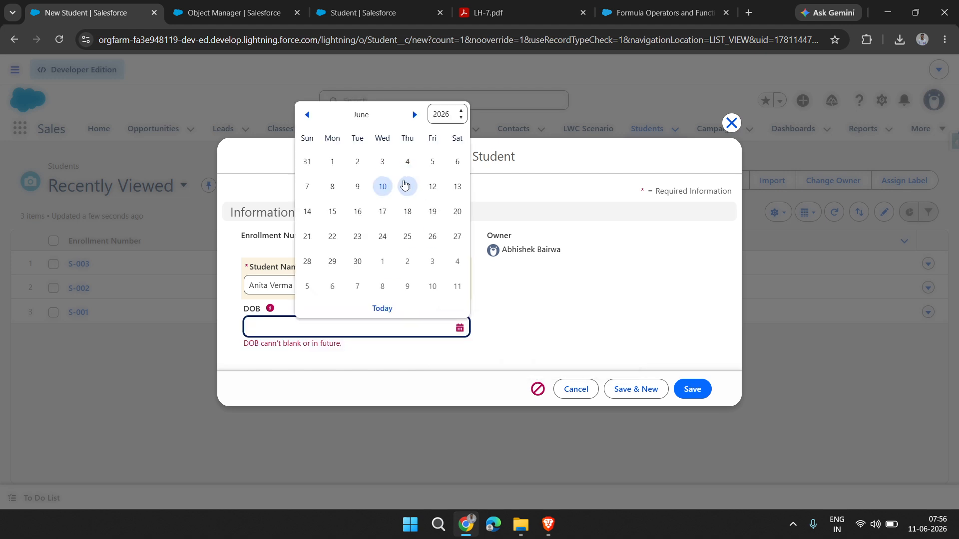
pyautogui.click(409, 244)
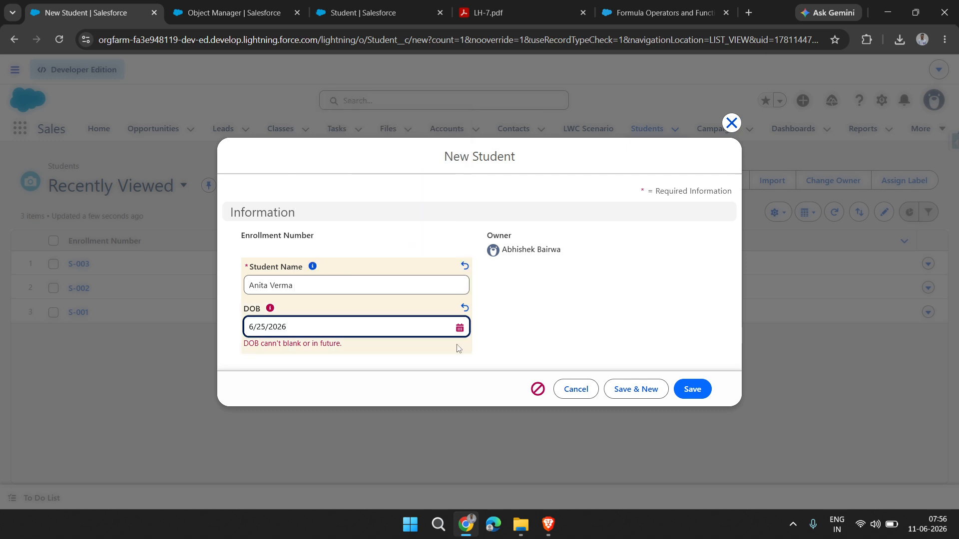
pyautogui.click(533, 331)
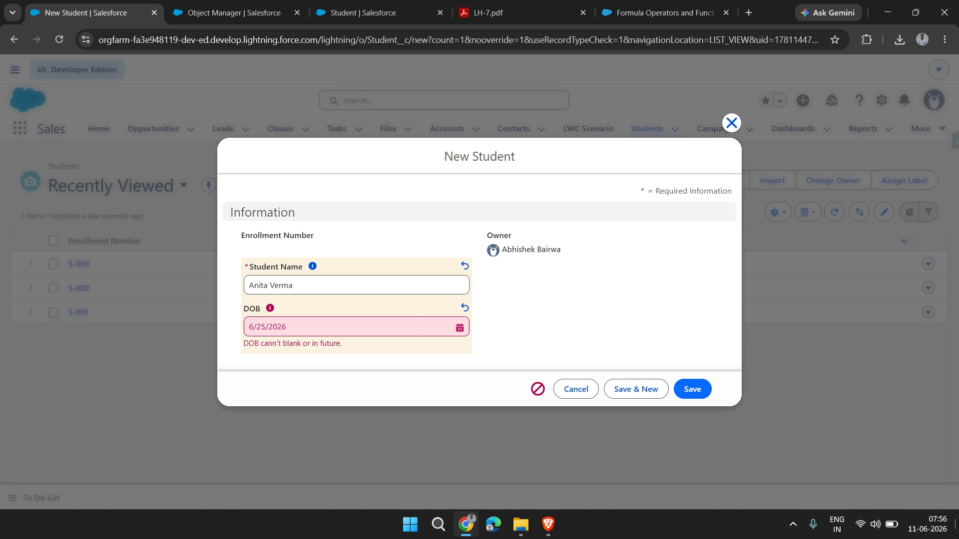
# Try to save the new Student record with the future DOB, then dismiss the error pop-up.
pyautogui.moveTo(921, 529)
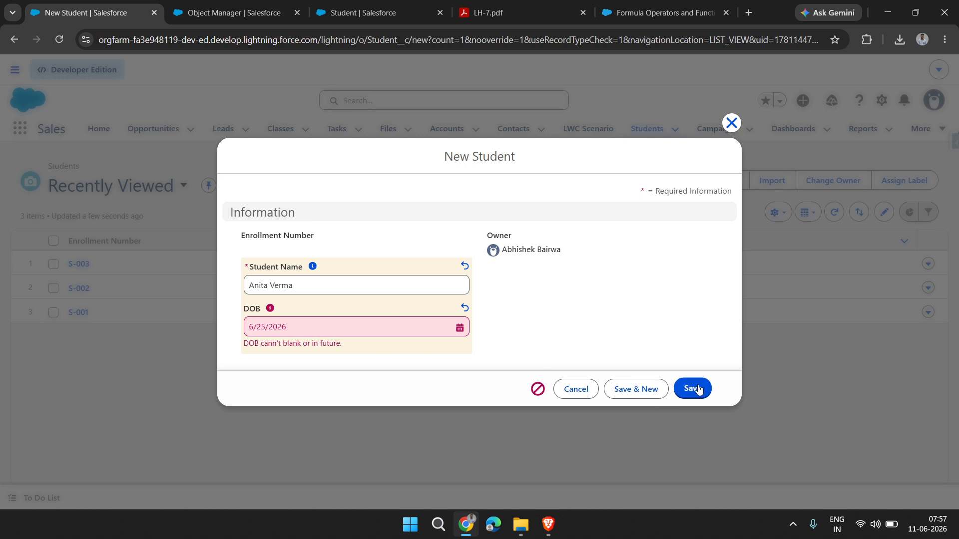
pyautogui.click(699, 389)
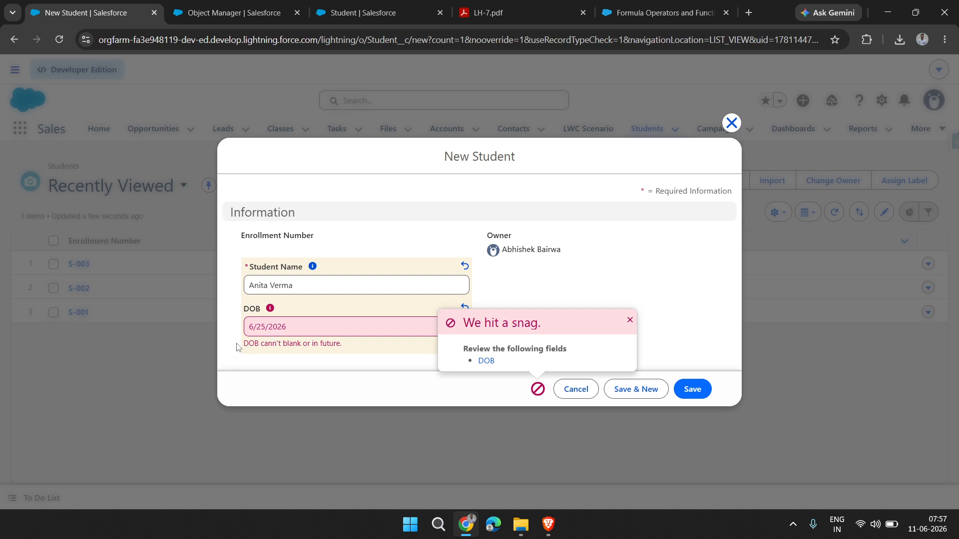
pyautogui.moveTo(236, 347); pyautogui.dragTo(348, 349)
pyautogui.click(365, 350)
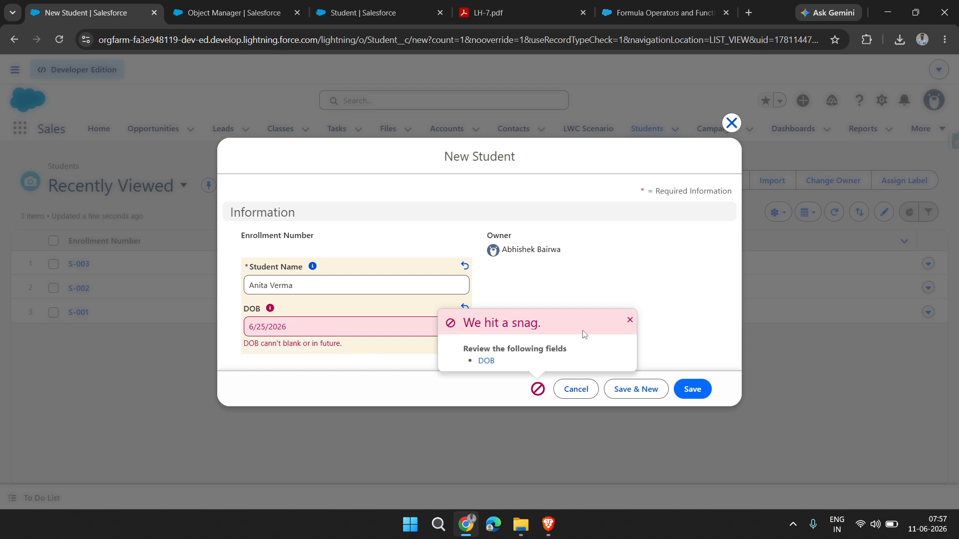
pyautogui.click(629, 321)
# Replace the DOB with a past date, save the new Student record and check its calculated Age.
pyautogui.click(350, 330)
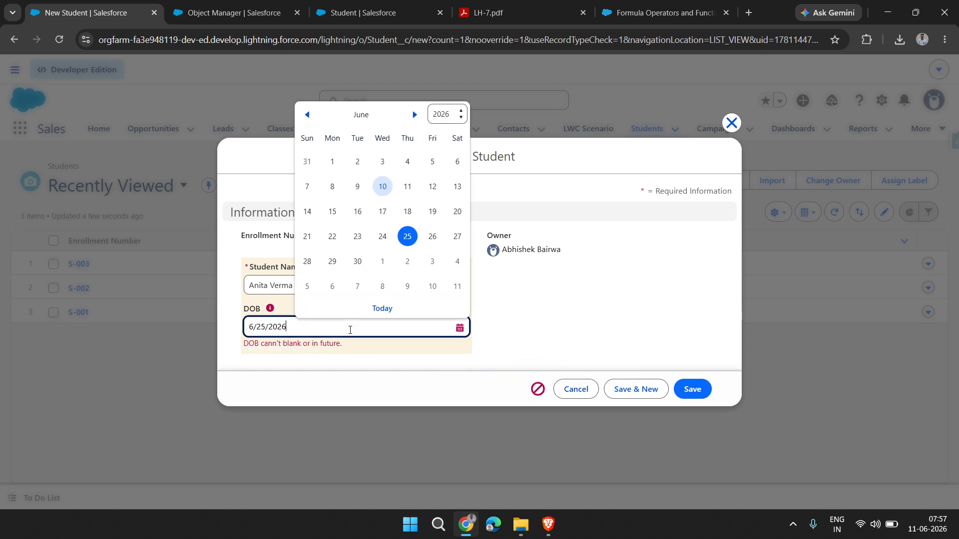
pyautogui.click(450, 118)
pyautogui.scroll(3, 444, 274)
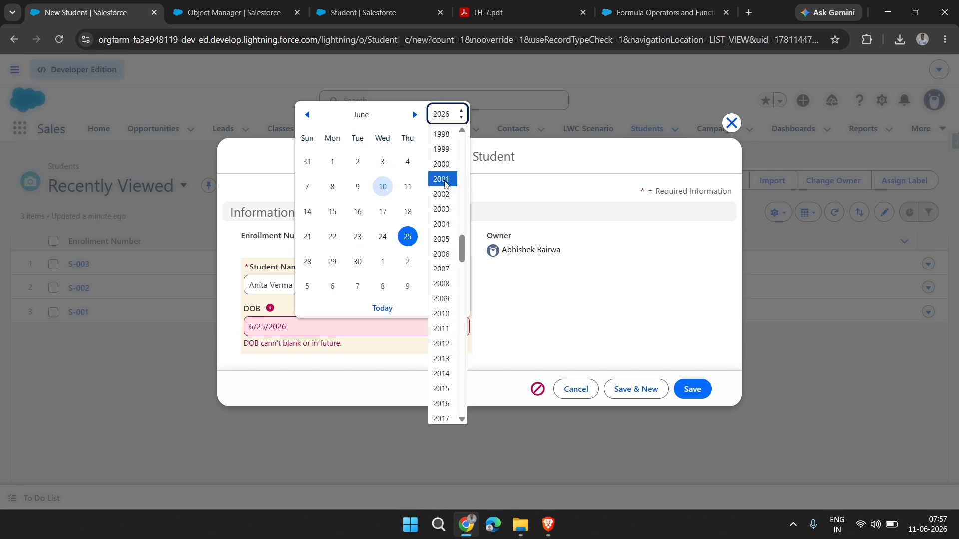
pyautogui.click(446, 148)
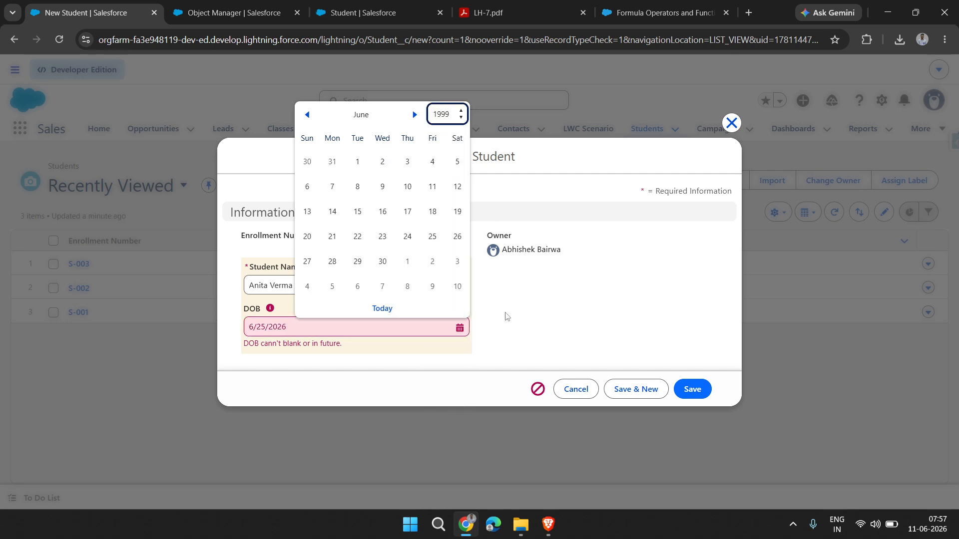
pyautogui.click(407, 187)
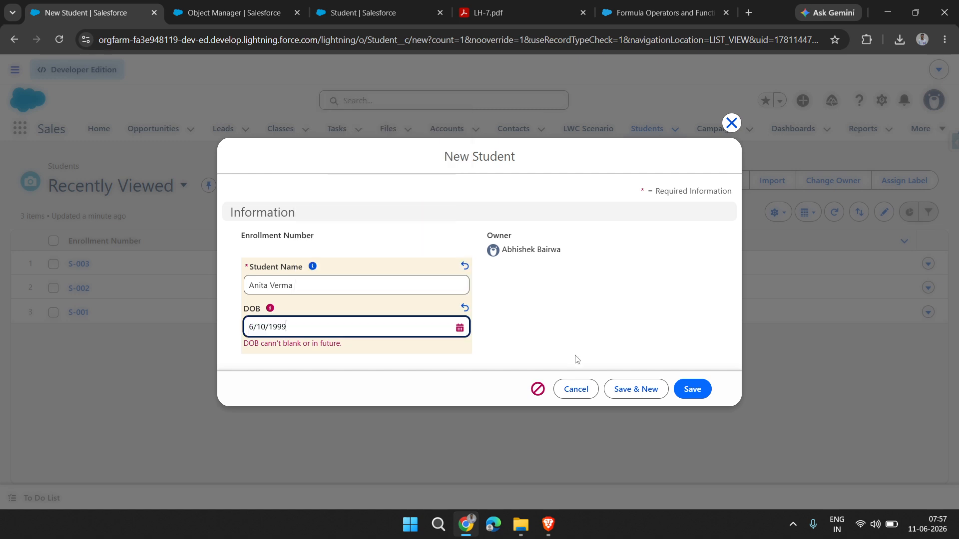
pyautogui.click(695, 385)
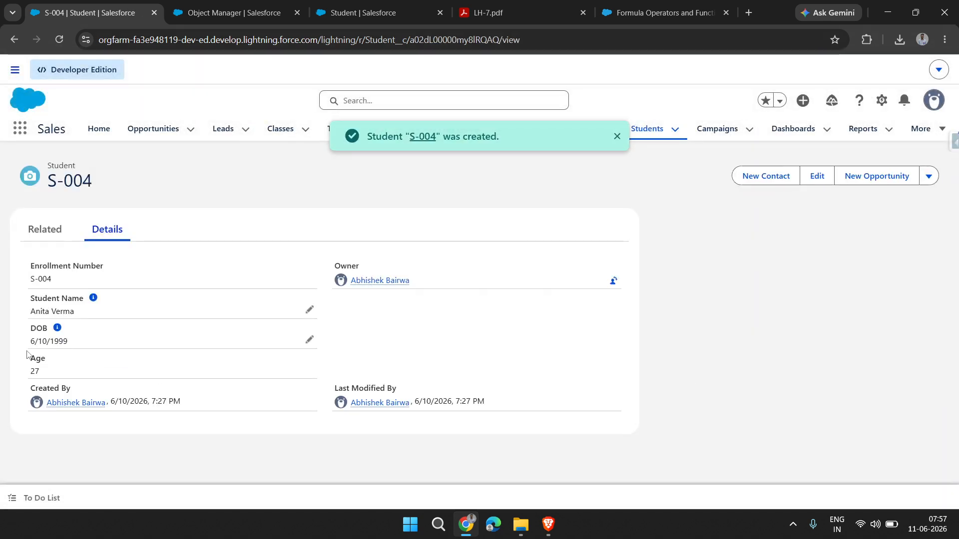
pyautogui.moveTo(29, 370); pyautogui.dragTo(51, 373)
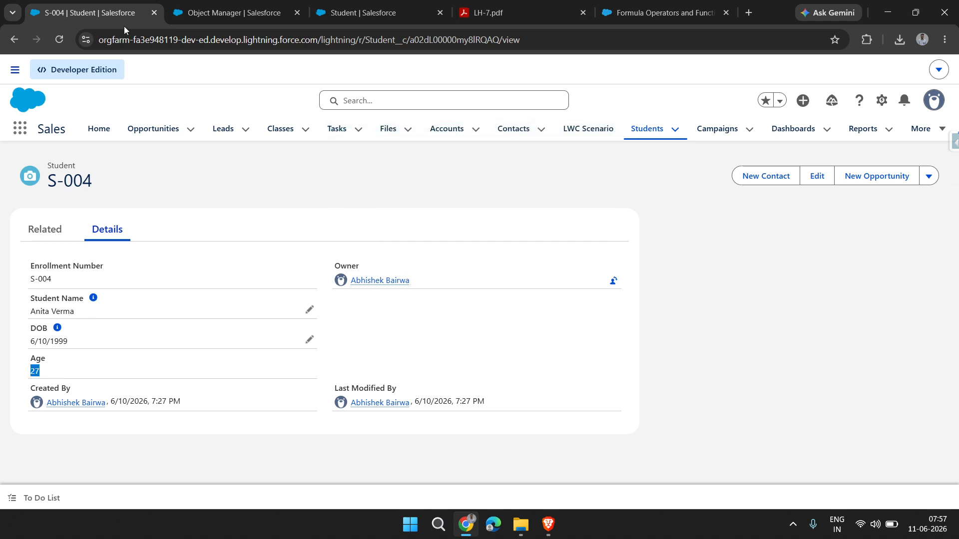
# Review the DOB_NOT_BLANK_FUTURE rule details, the formula functions help article and the LH-7.pdf lesson notes.
pyautogui.click(268, 4)
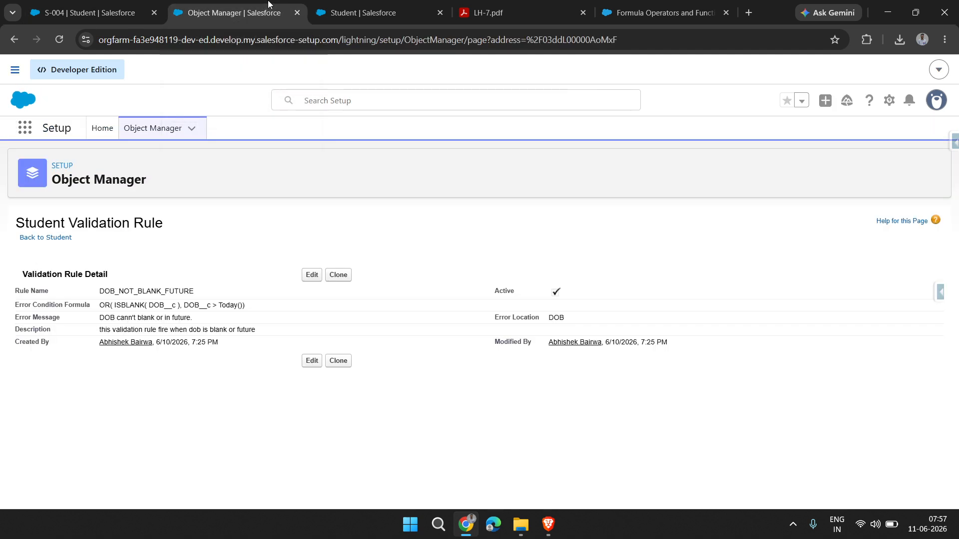
pyautogui.click(667, 10)
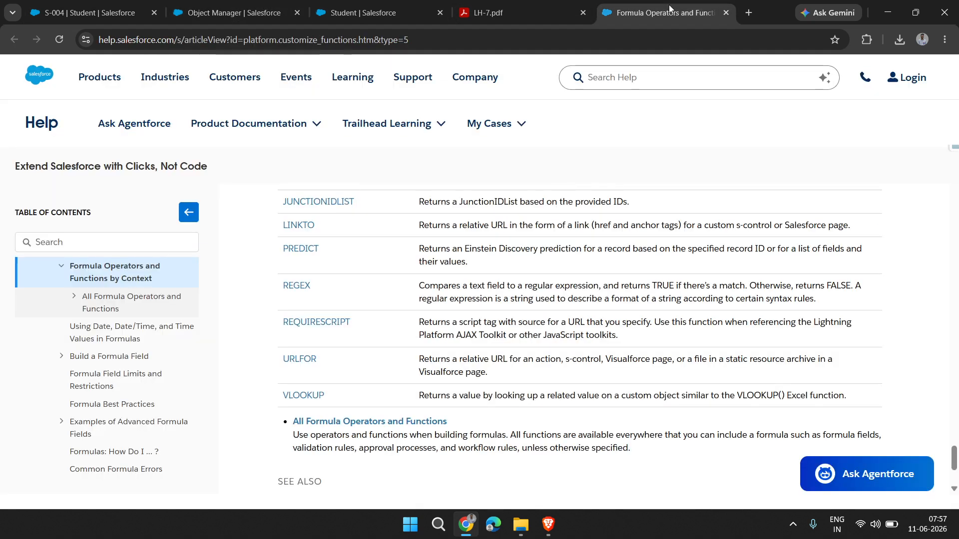
pyautogui.scroll(-3, 330, 278)
pyautogui.scroll(10, 330, 277)
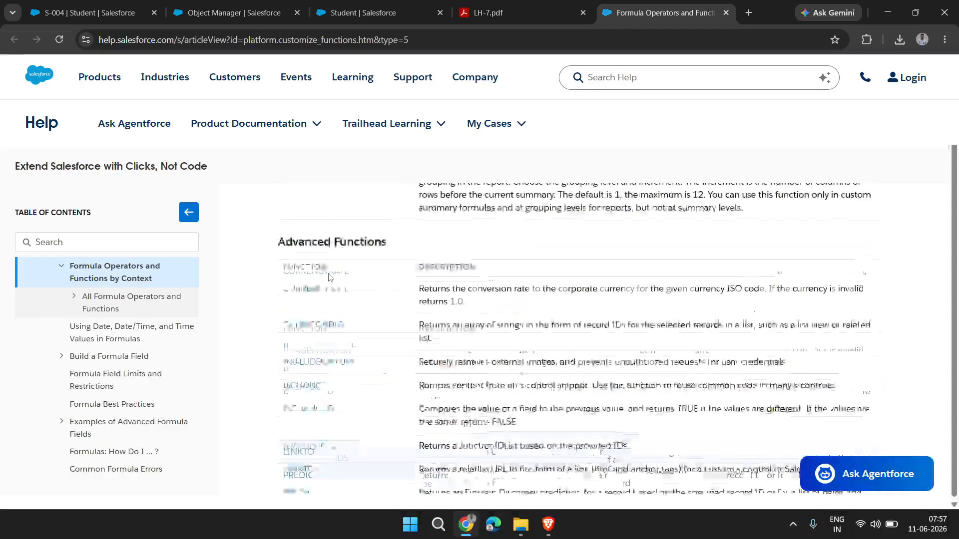
pyautogui.scroll(10, 330, 277)
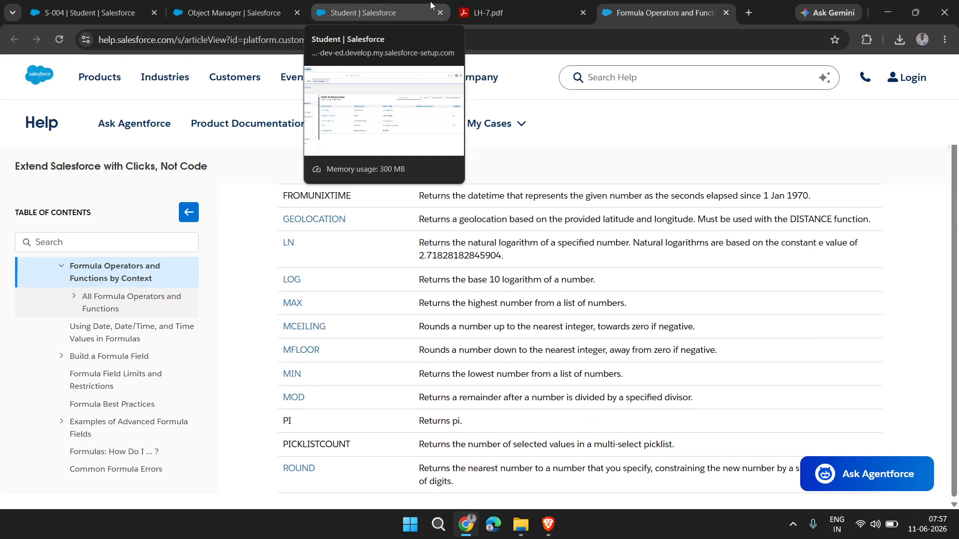
pyautogui.click(480, 10)
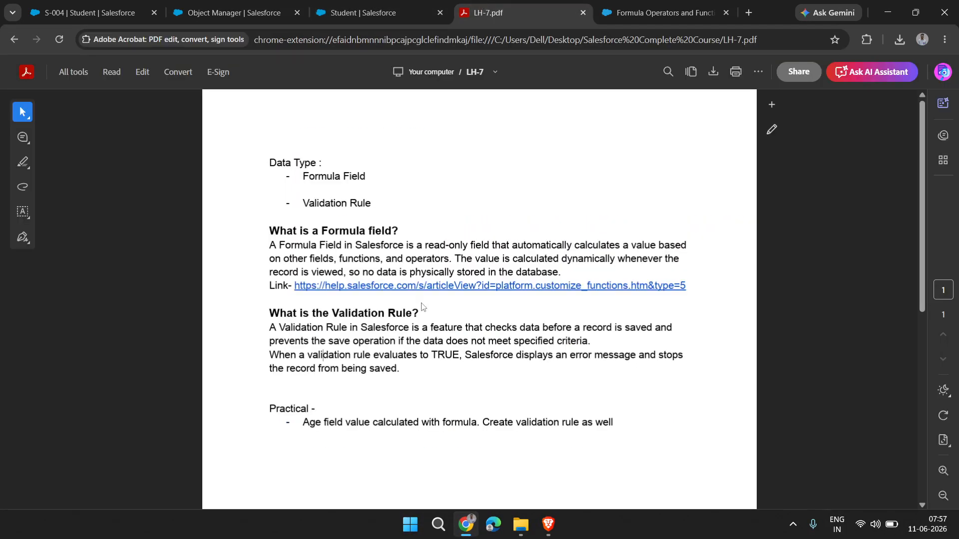
pyautogui.click(334, 7)
pyautogui.click(258, 5)
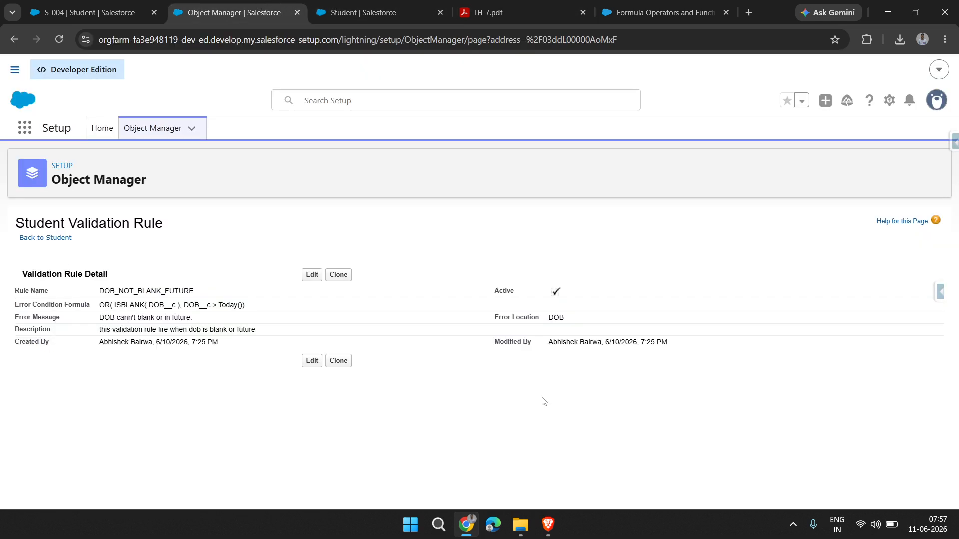
# Switch to the Brave browser and view the top of the YouTube channel's home page.
pyautogui.click(547, 525)
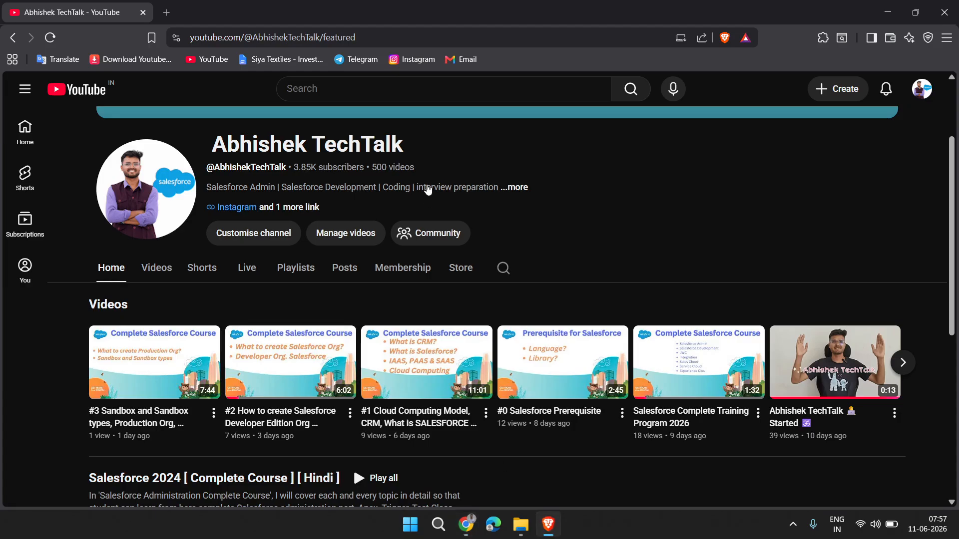
pyautogui.scroll(3, 427, 189)
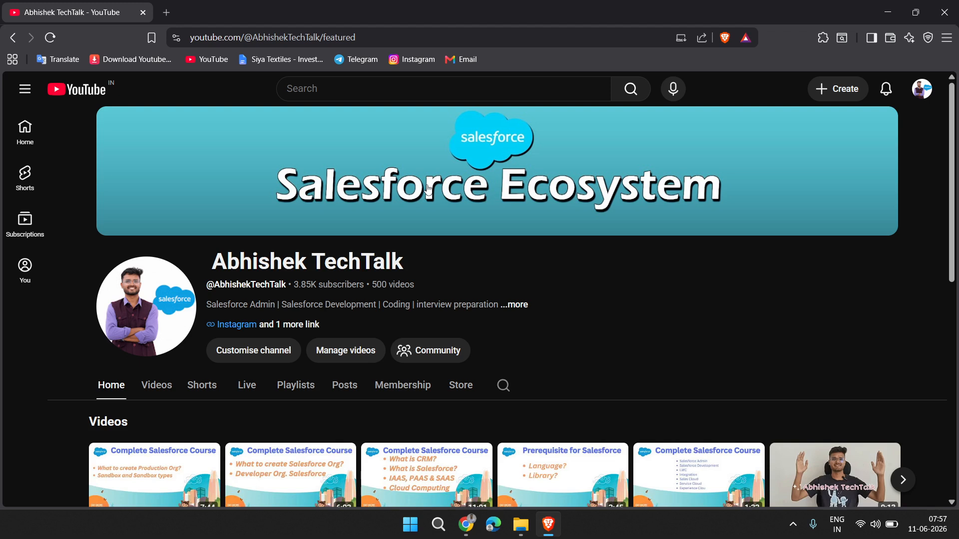
pyautogui.moveTo(428, 189)
pyautogui.click(793, 524)
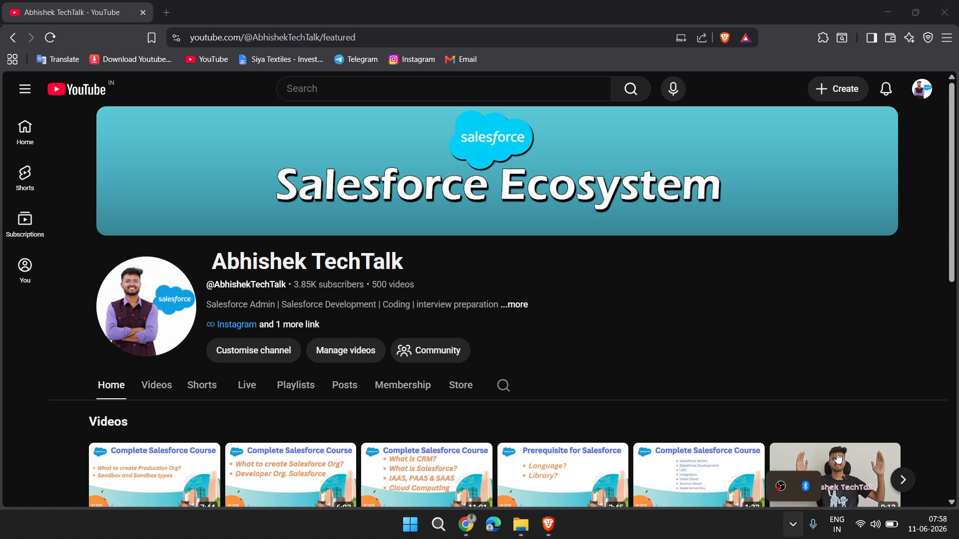